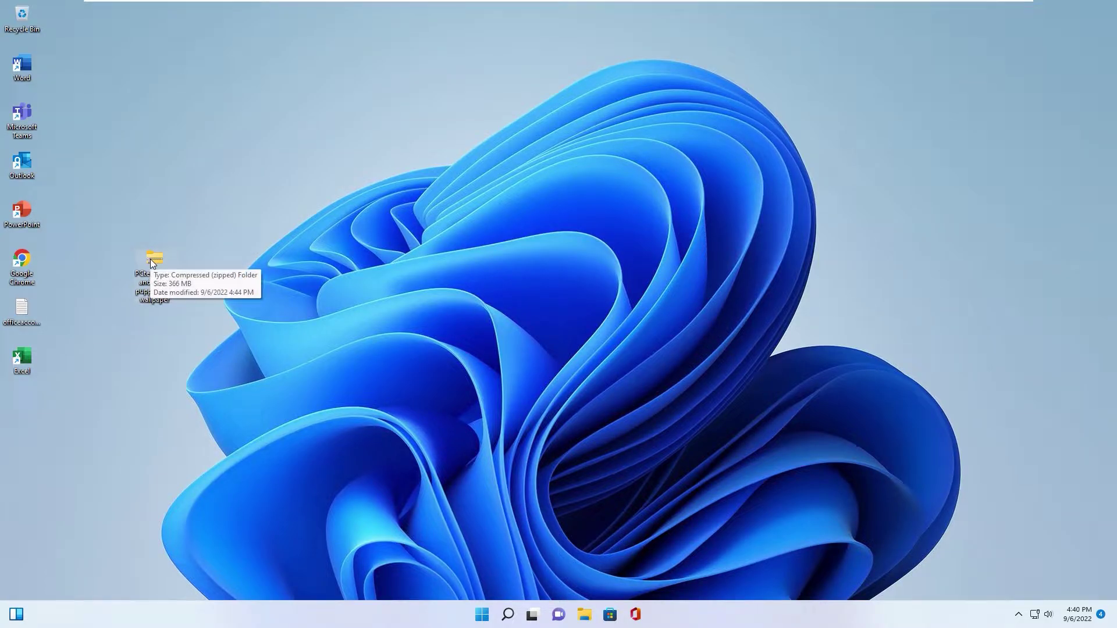
Step: Extract the zipped skins and wallpaper pack into a folder on the desktop
{"action": "mouse_move", "coordinate": [155, 266]}
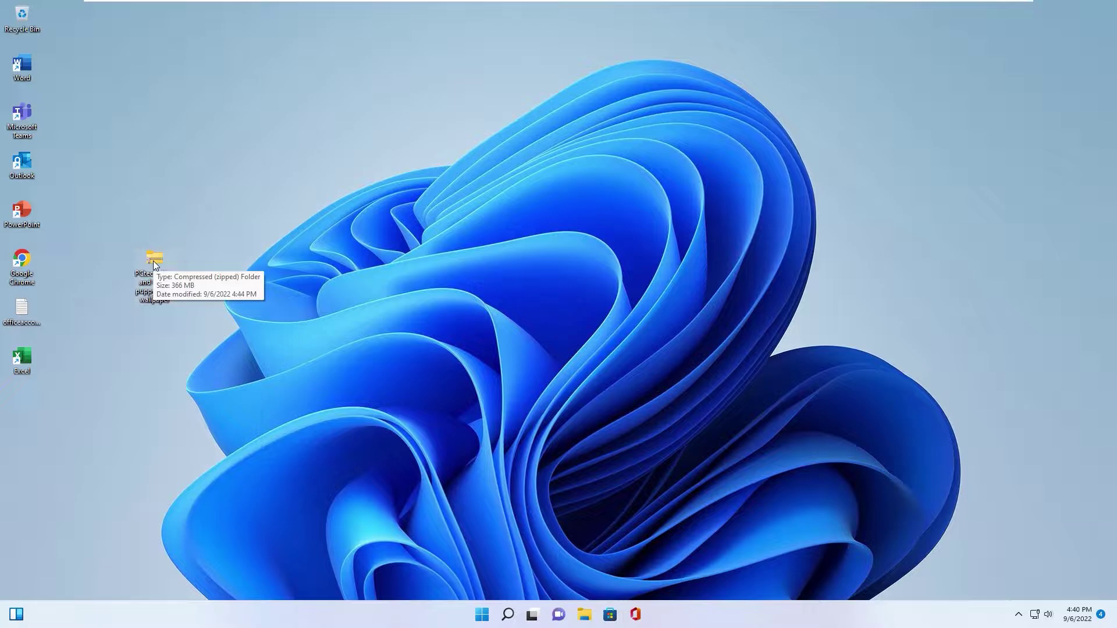
{"action": "left_click_drag", "start_coordinate": [155, 266], "coordinate": [198, 216]}
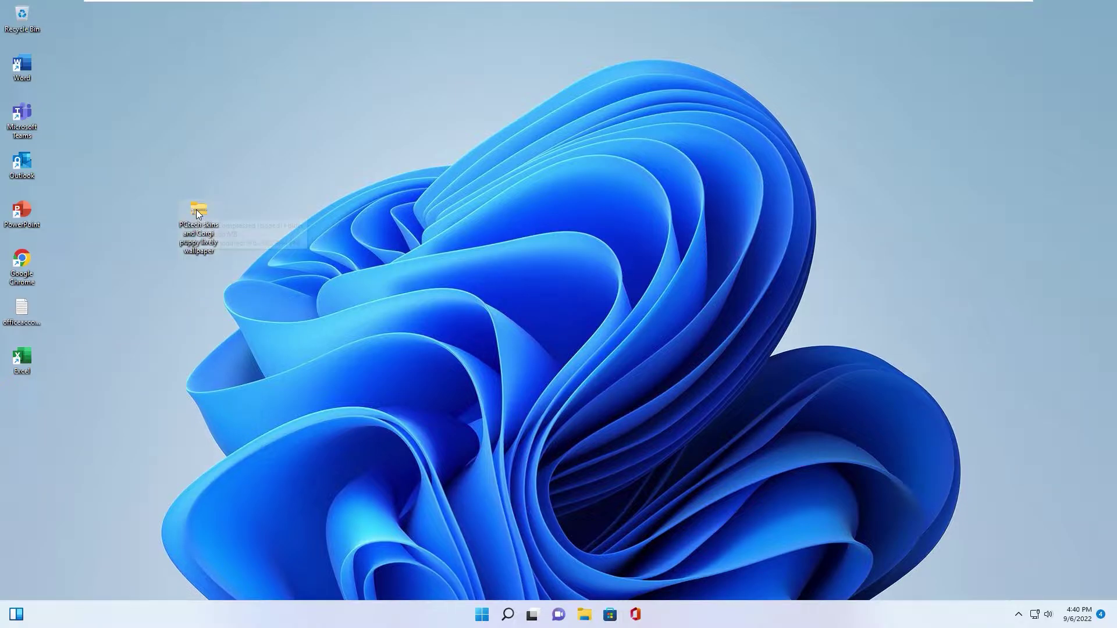
{"action": "right_click", "coordinate": [196, 211]}
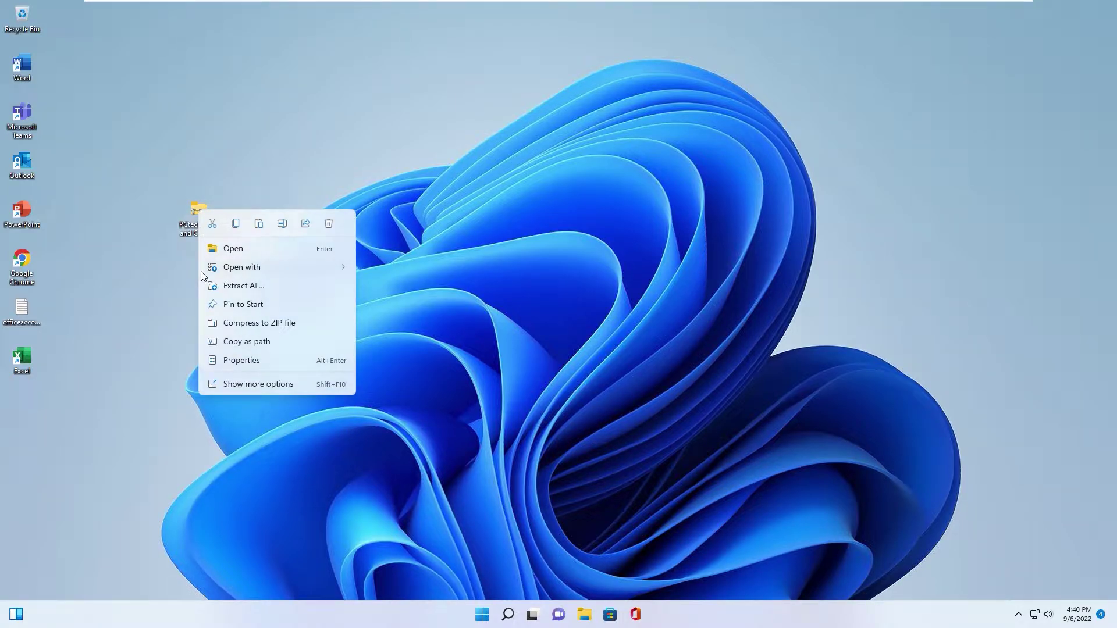
{"action": "left_click", "coordinate": [232, 285]}
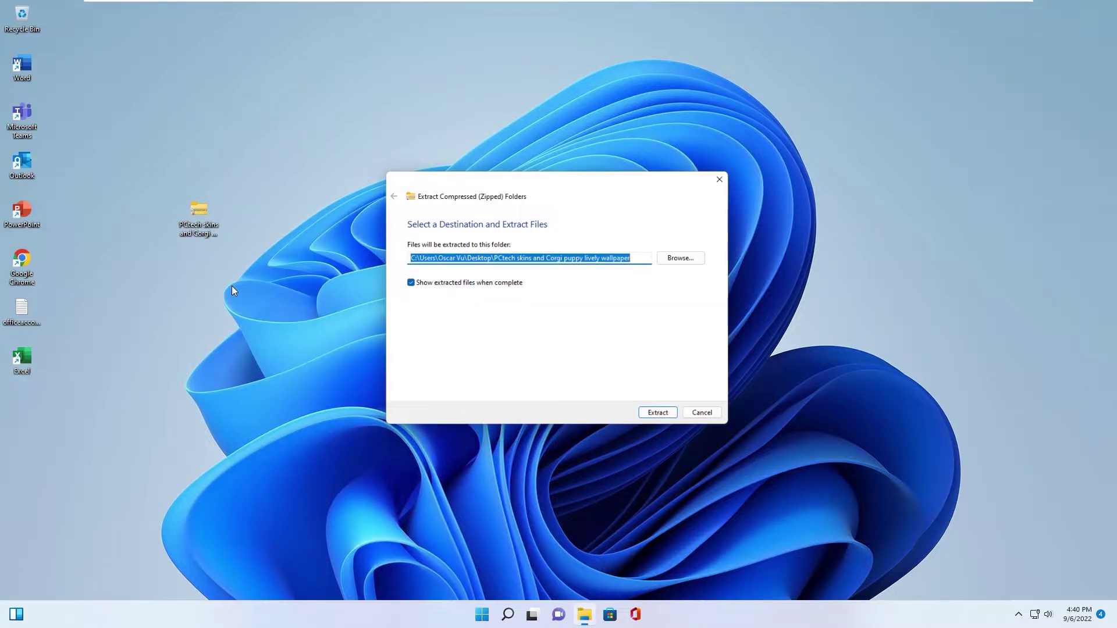
{"action": "left_click", "coordinate": [665, 418]}
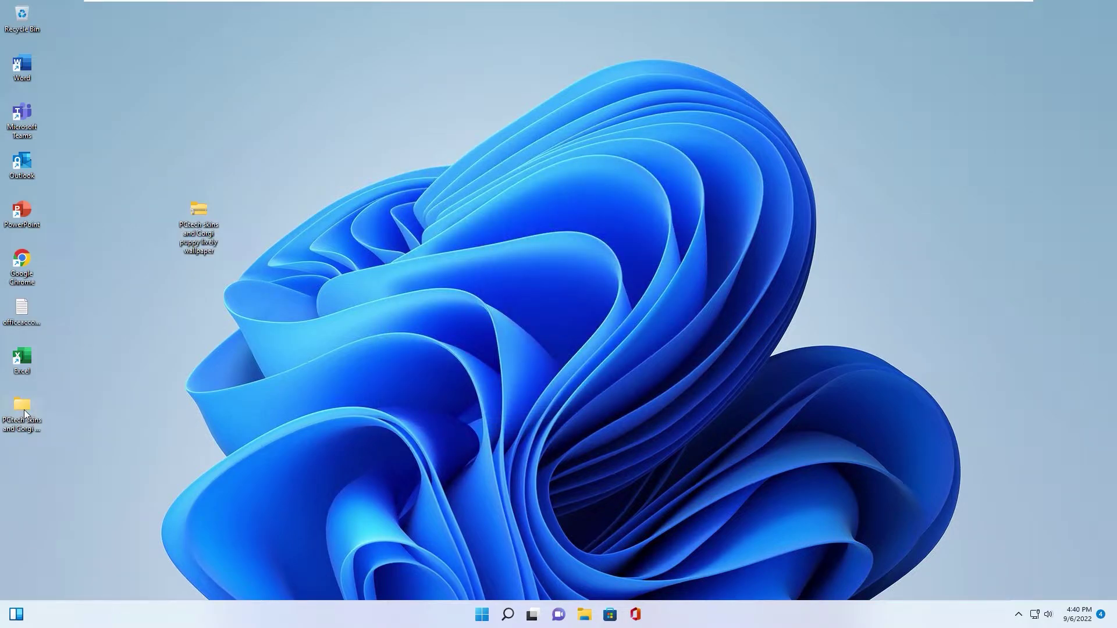
{"action": "left_click_drag", "start_coordinate": [238, 307], "coordinate": [230, 304]}
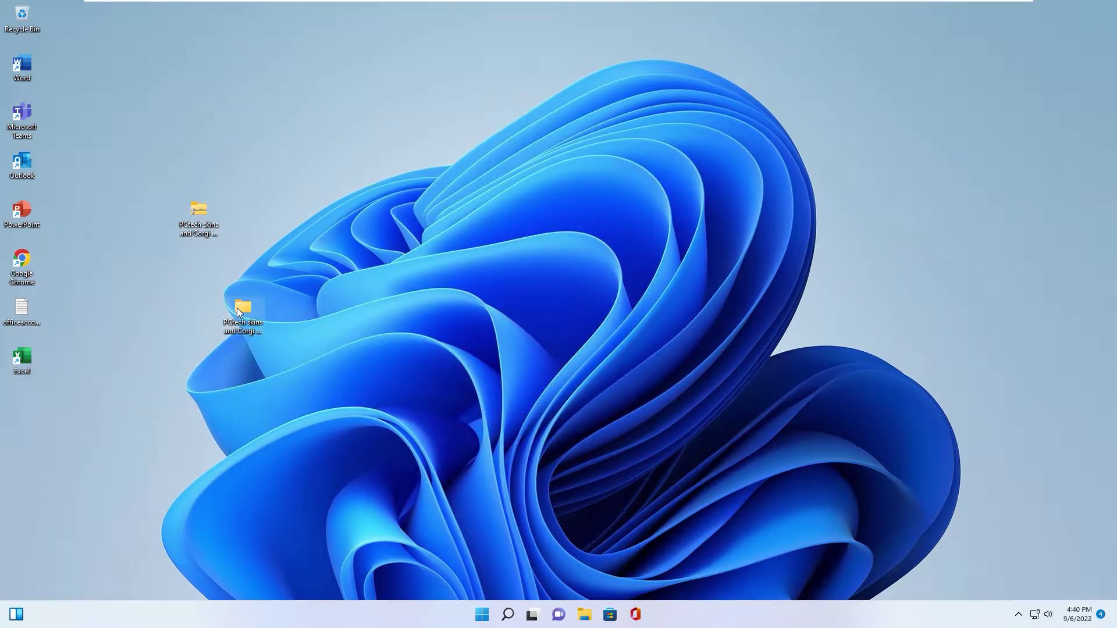
Step: Copy the Lively wallpaper video from the inner wallpaper and skins folder
{"action": "double_click", "coordinate": [236, 309]}
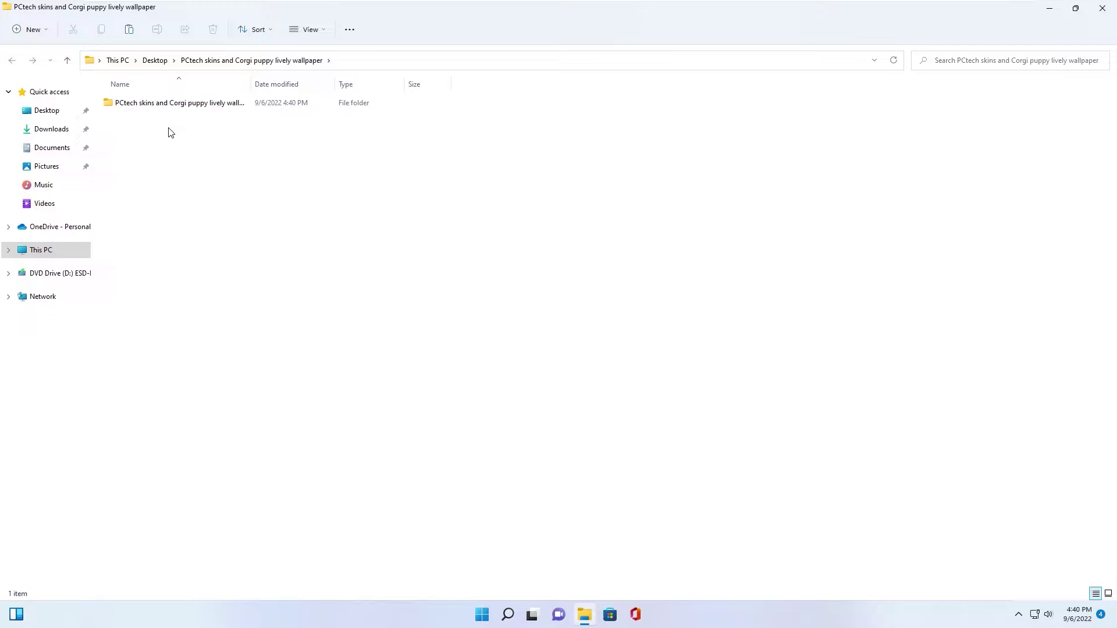
{"action": "double_click", "coordinate": [157, 105]}
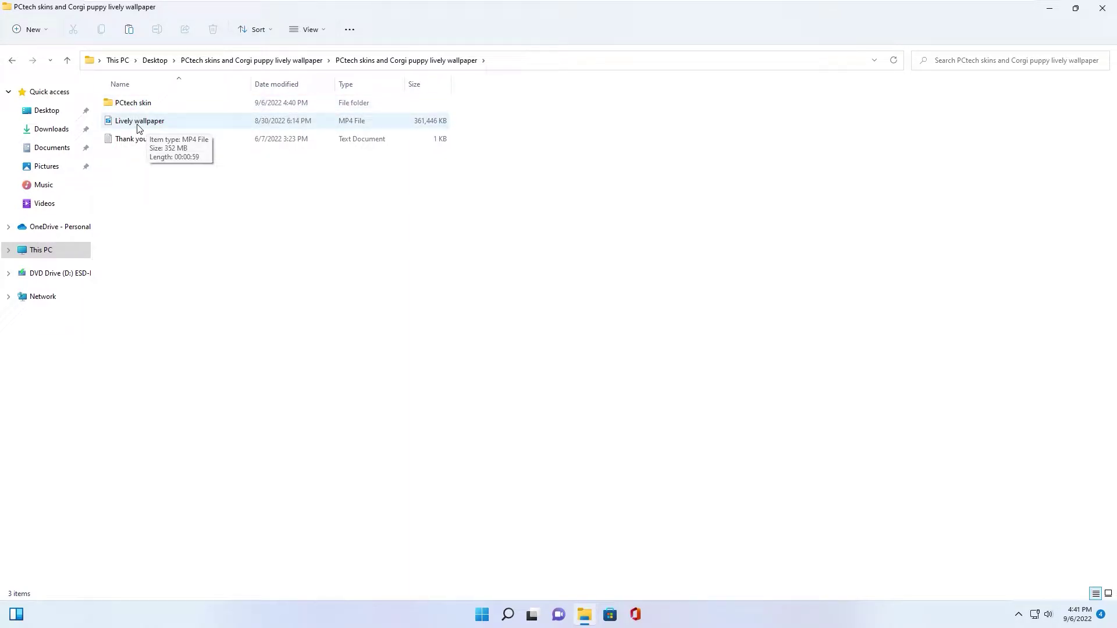
{"action": "right_click", "coordinate": [138, 127]}
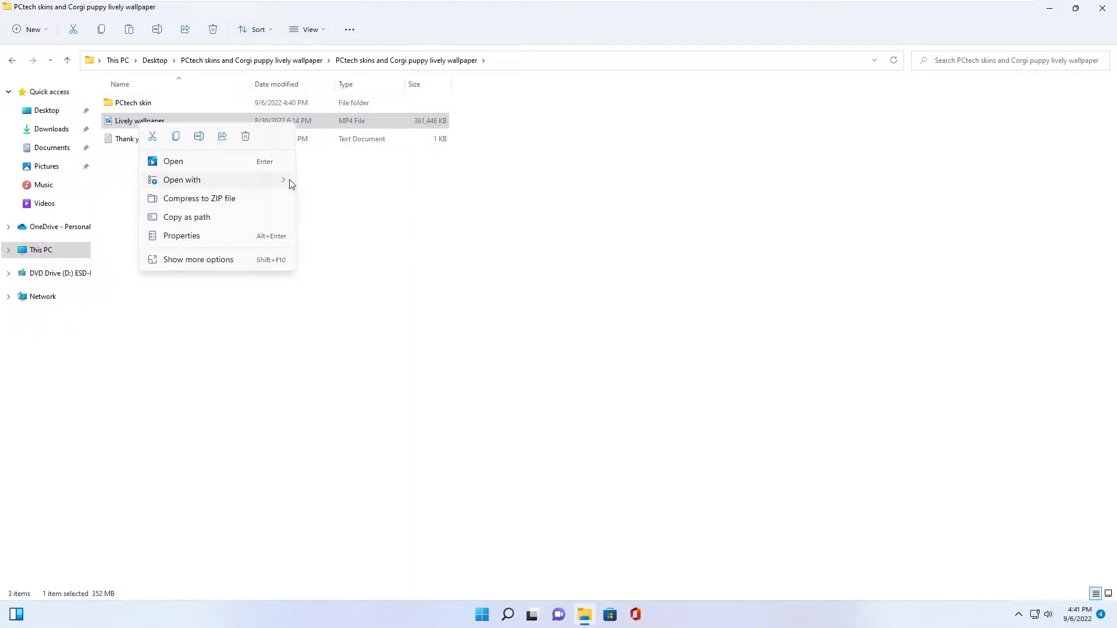
{"action": "key", "text": "Escape"}
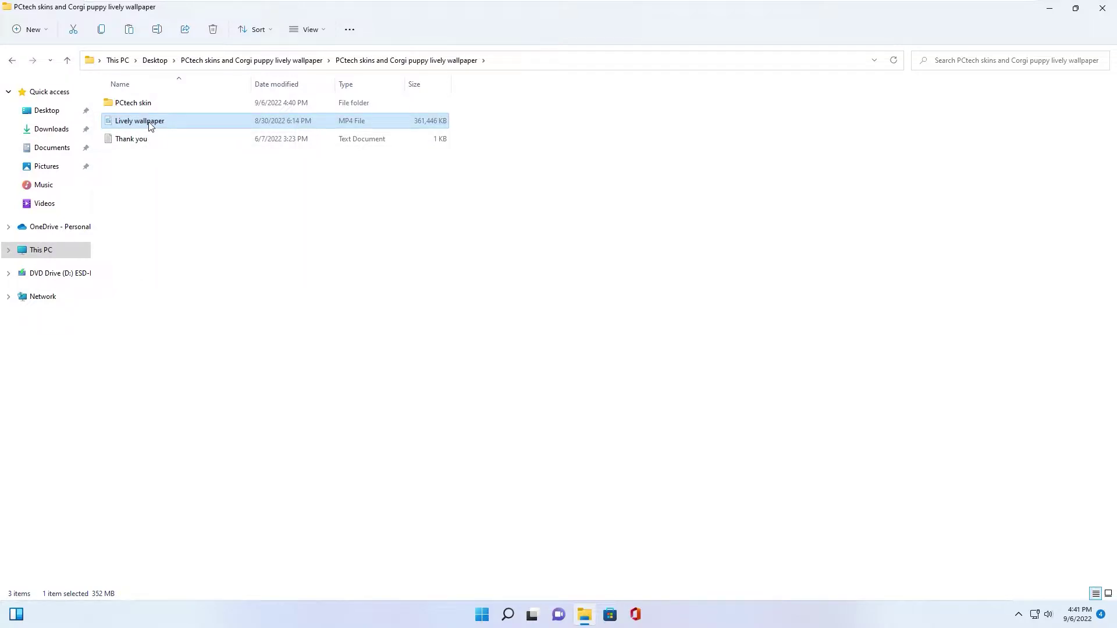
Step: Paste the Lively wallpaper video into the Pictures folder
{"action": "left_click", "coordinate": [46, 169]}
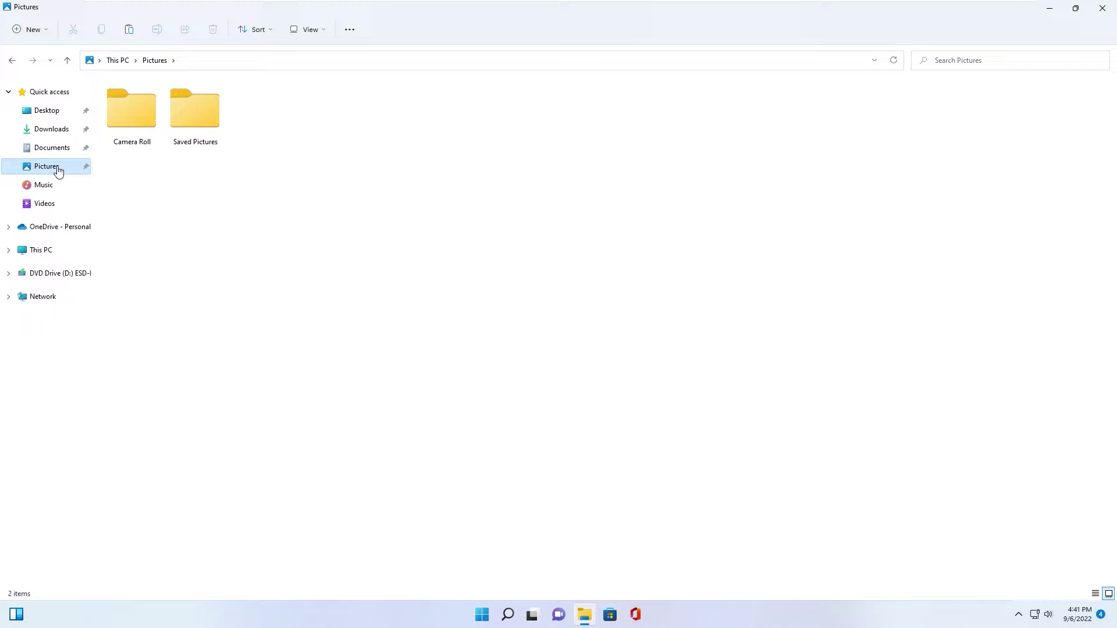
{"action": "right_click", "coordinate": [150, 176]}
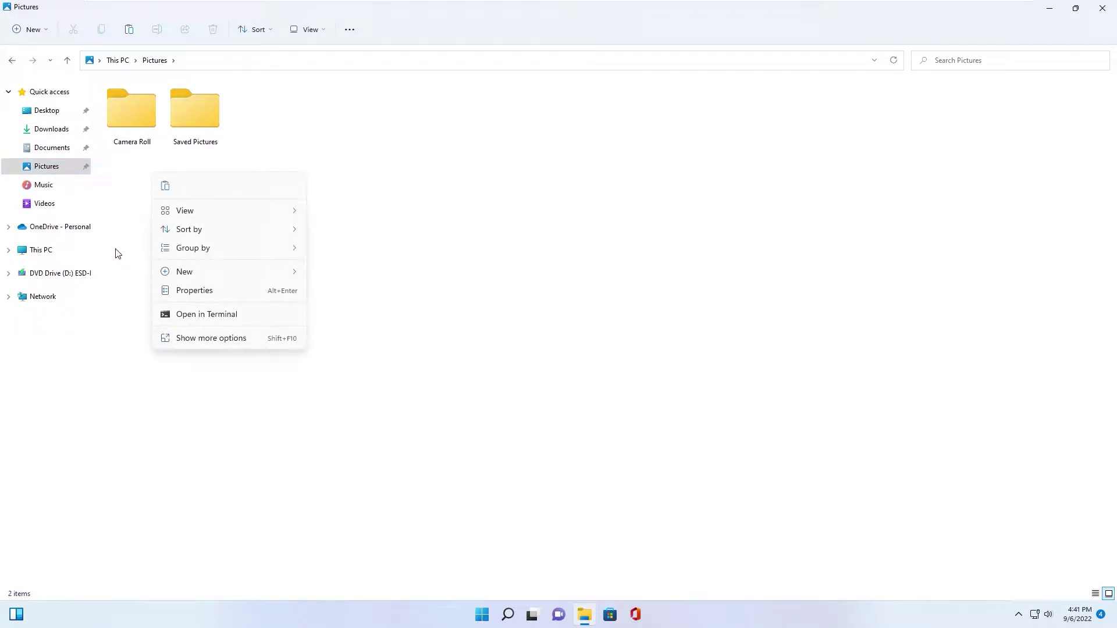
{"action": "left_click", "coordinate": [241, 339]}
{"action": "left_click", "coordinate": [257, 418]}
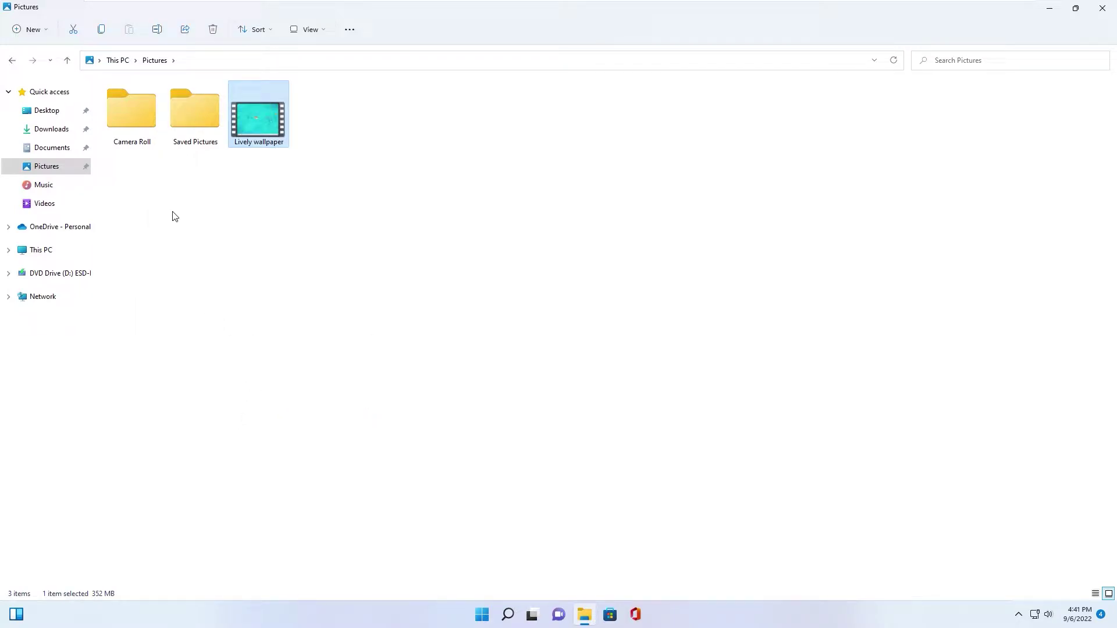
Step: Close File Explorer, search Microsoft Store for 'translucentTB' and install TranslucentTB
{"action": "left_click", "coordinate": [585, 614]}
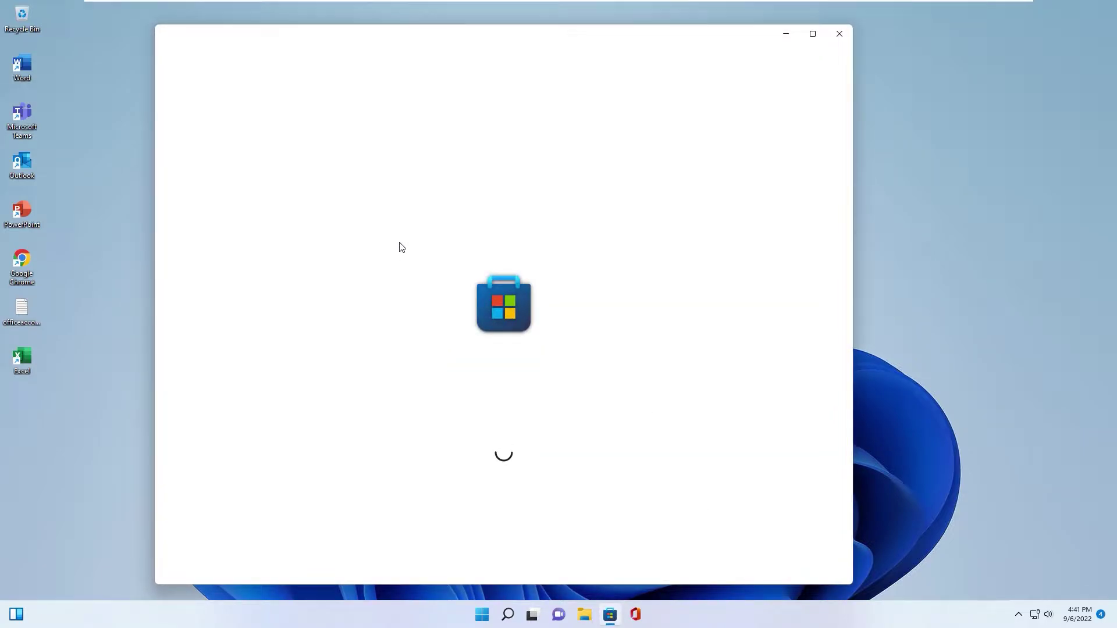
{"action": "left_click", "coordinate": [813, 34]}
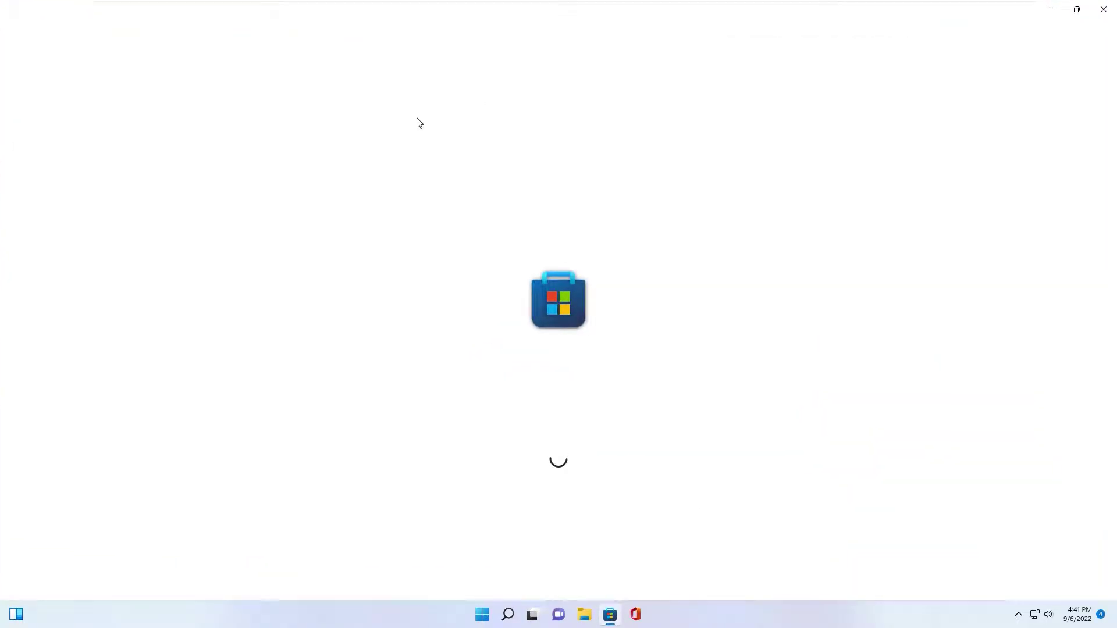
{"action": "type", "text": "tr"}
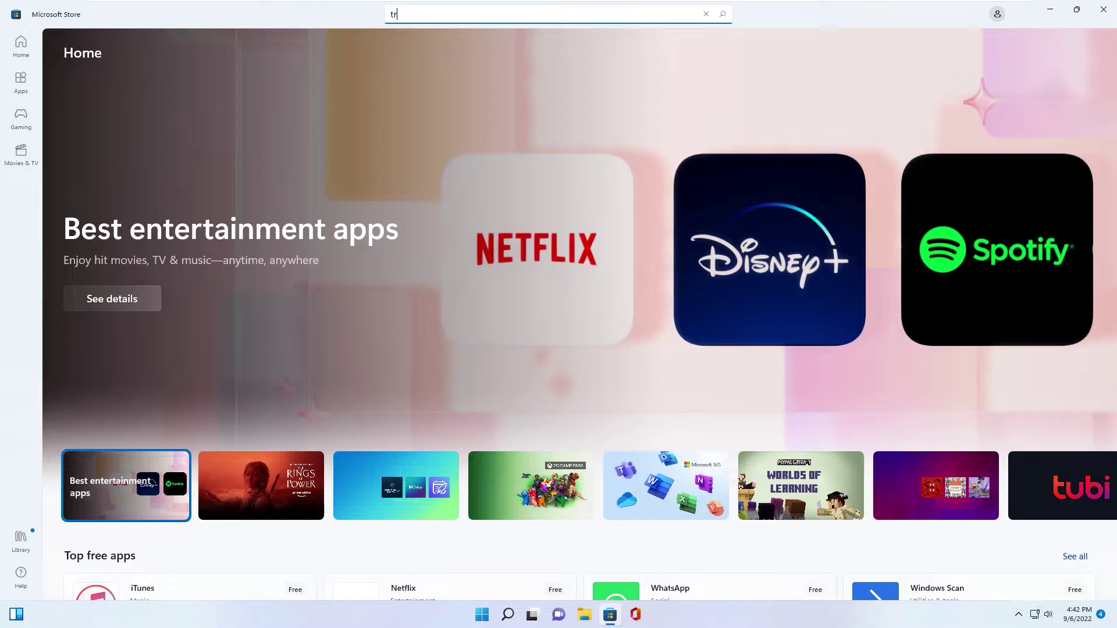
{"action": "type", "text": "anslucent"}
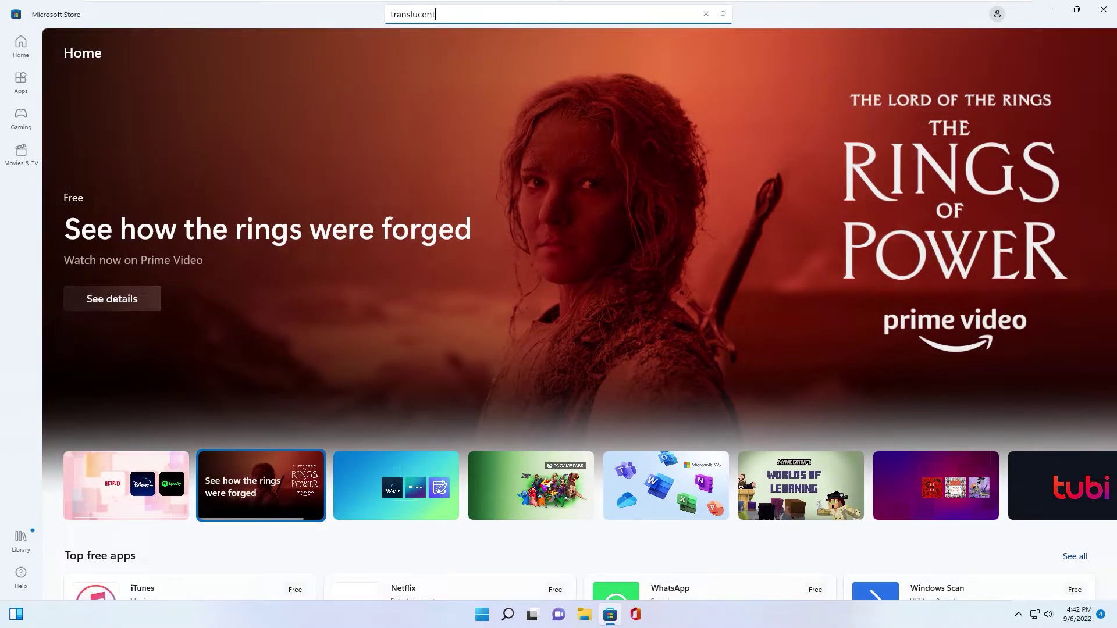
{"action": "type", "text": "TB"}
{"action": "left_click", "coordinate": [433, 80]}
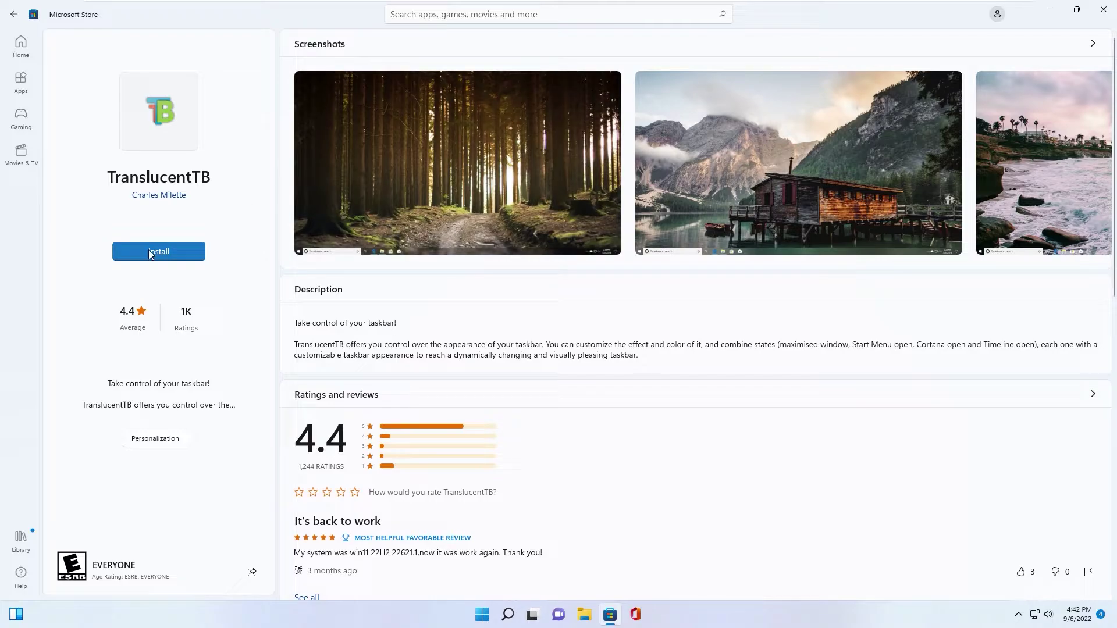
{"action": "left_click", "coordinate": [156, 251]}
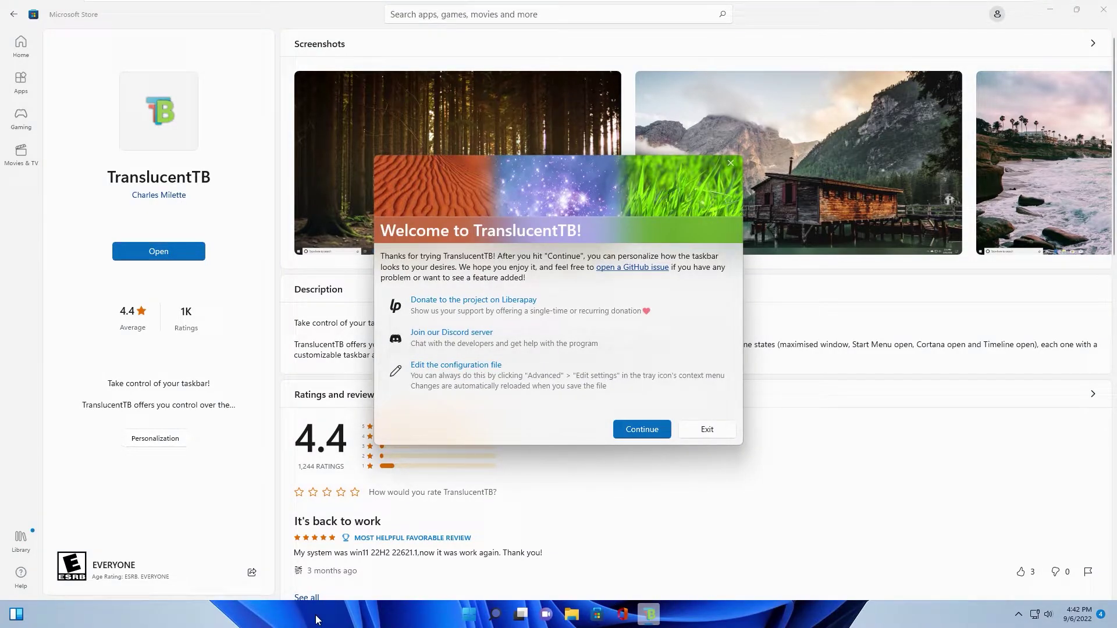
Step: Get past TranslucentTB's welcome screen and set its Desktop taskbar state to Clear
{"action": "left_click", "coordinate": [630, 434]}
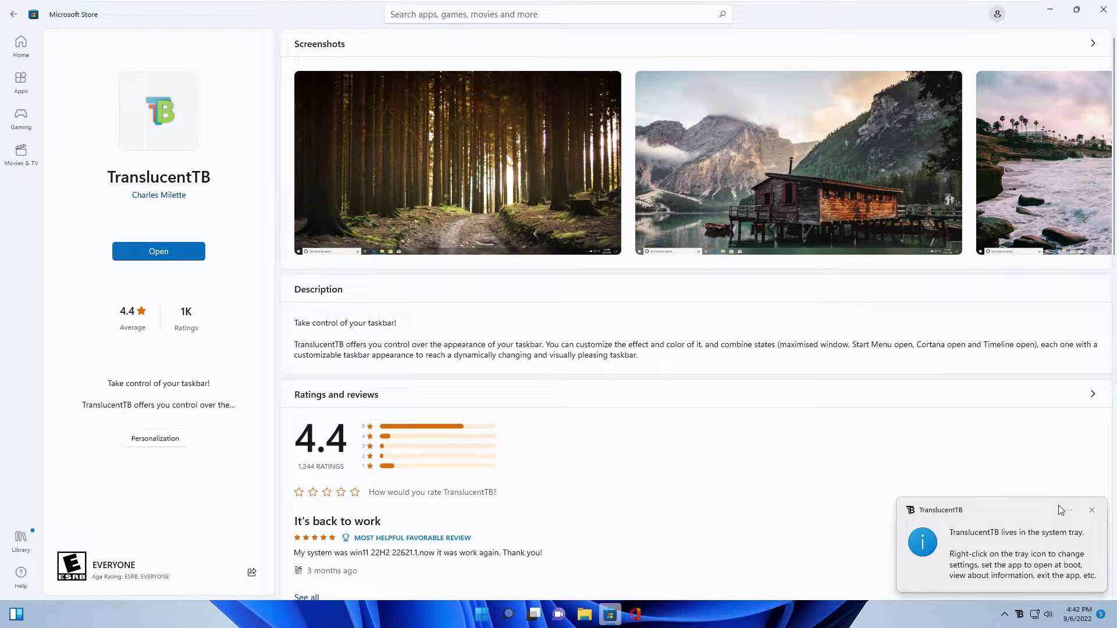
{"action": "left_click", "coordinate": [1092, 512]}
{"action": "left_click", "coordinate": [1018, 616]}
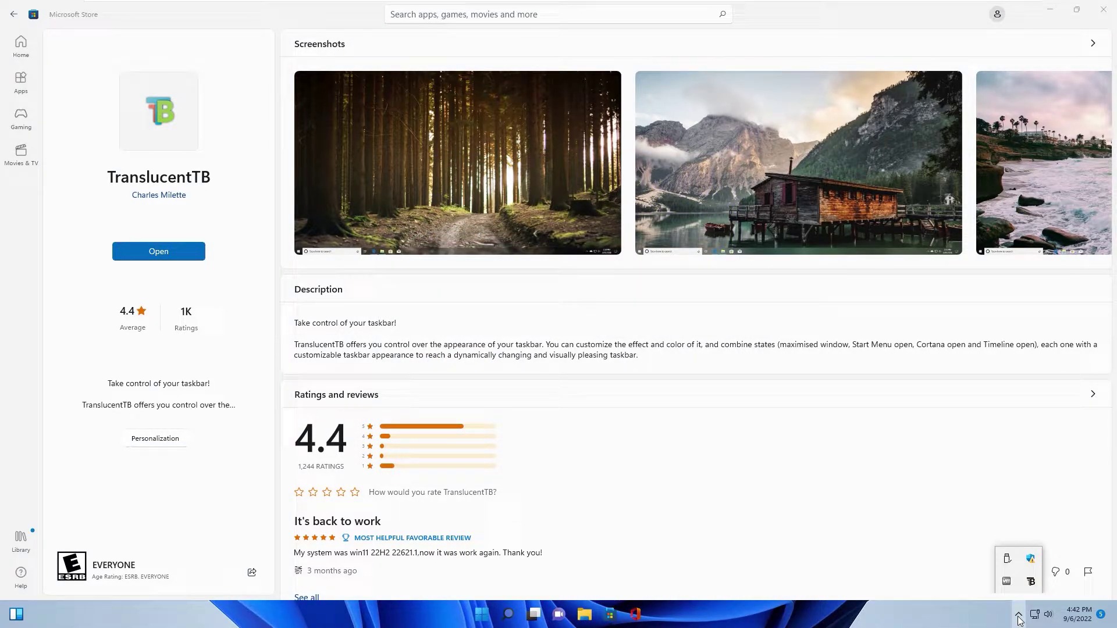
{"action": "right_click", "coordinate": [1032, 582]}
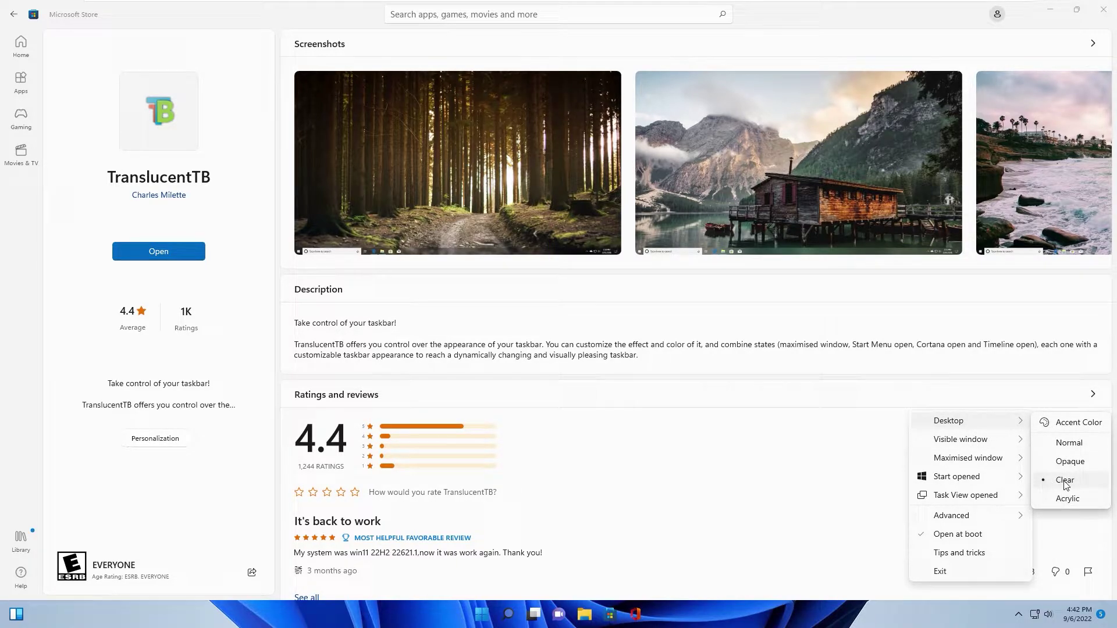
{"action": "left_click", "coordinate": [789, 620]}
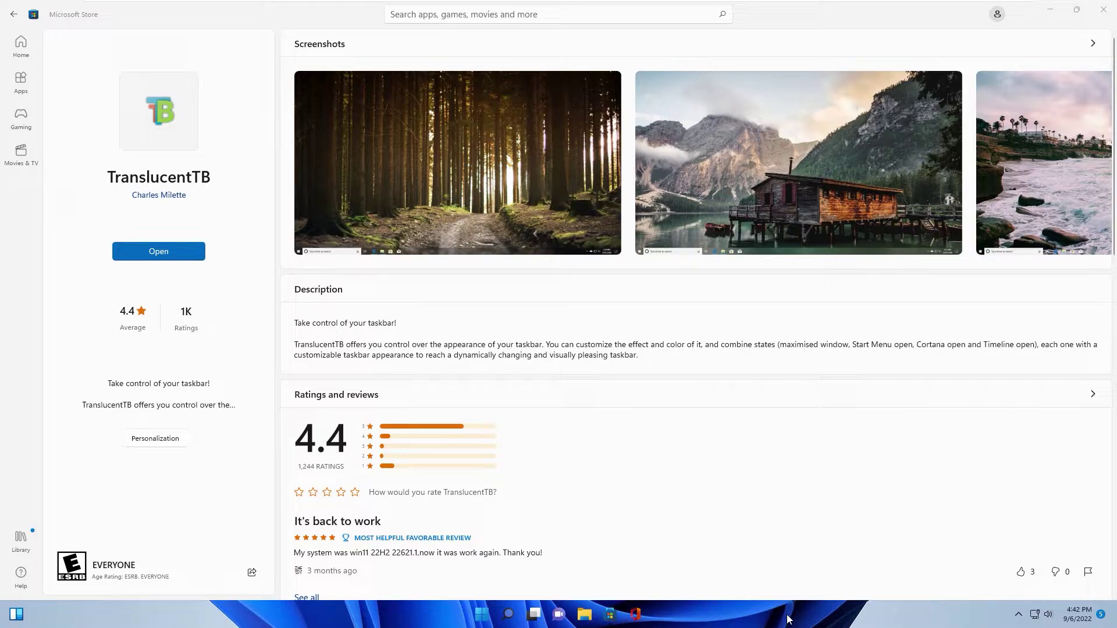
Step: Search the Store for 'lively wallpaper' and open the Lively Wallpaper app page
{"action": "left_click", "coordinate": [390, 14]}
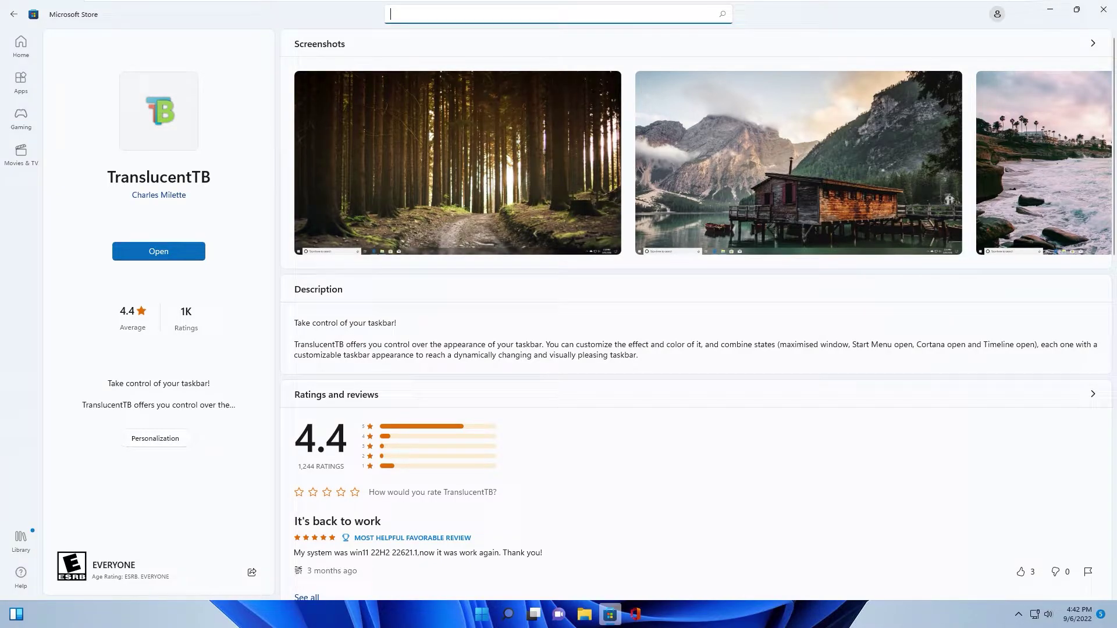
{"action": "type", "text": "lively wallpaper"}
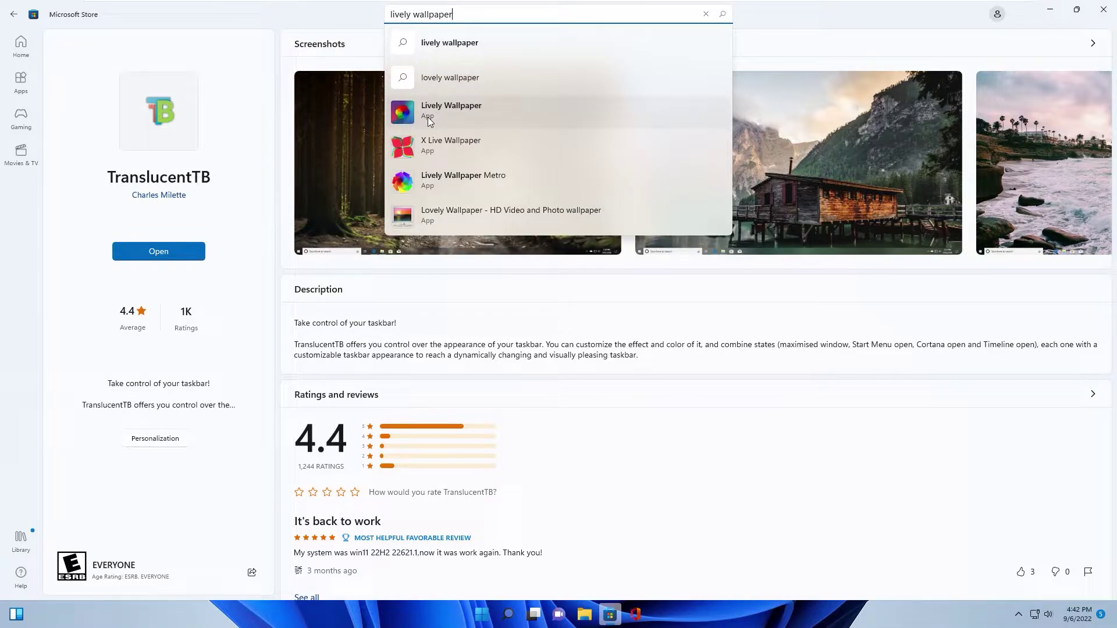
{"action": "left_click", "coordinate": [439, 107]}
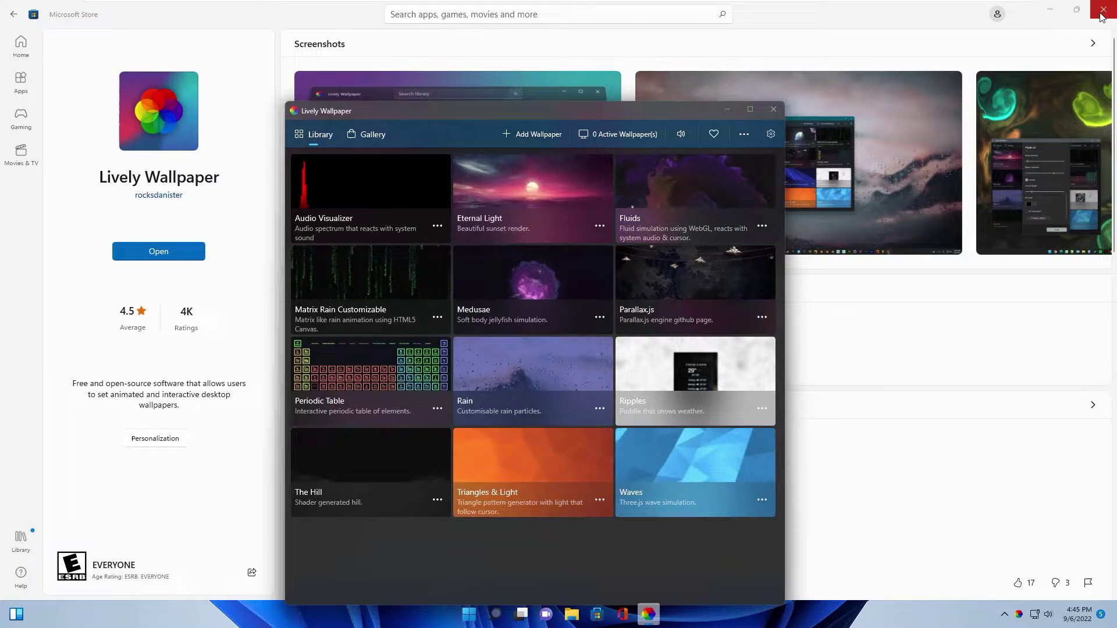
Step: Add the Lively wallpaper video from Pictures as a new Lively wallpaper and apply it
{"action": "left_click", "coordinate": [993, 22]}
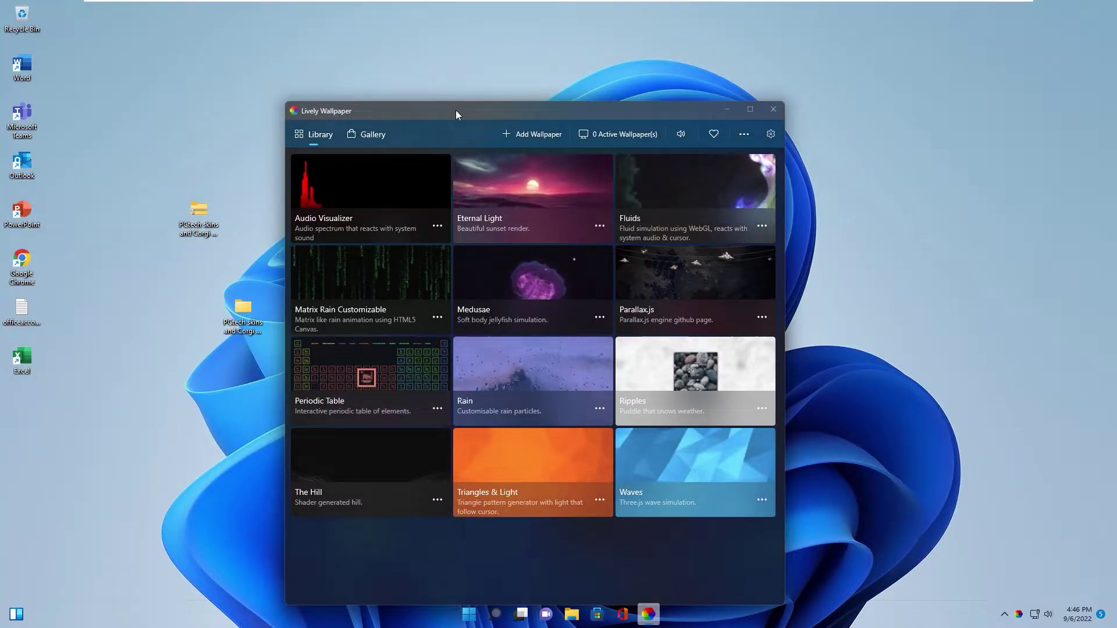
{"action": "left_click_drag", "start_coordinate": [456, 110], "coordinate": [431, 82]}
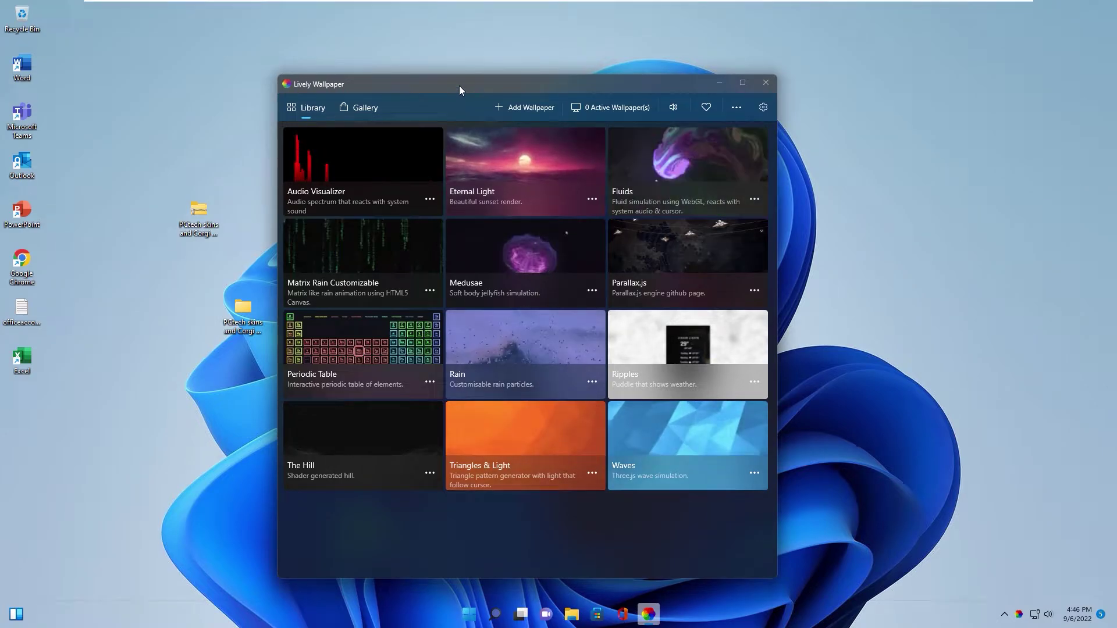
{"action": "left_click_drag", "start_coordinate": [459, 86], "coordinate": [448, 83]}
{"action": "left_click", "coordinate": [514, 107]}
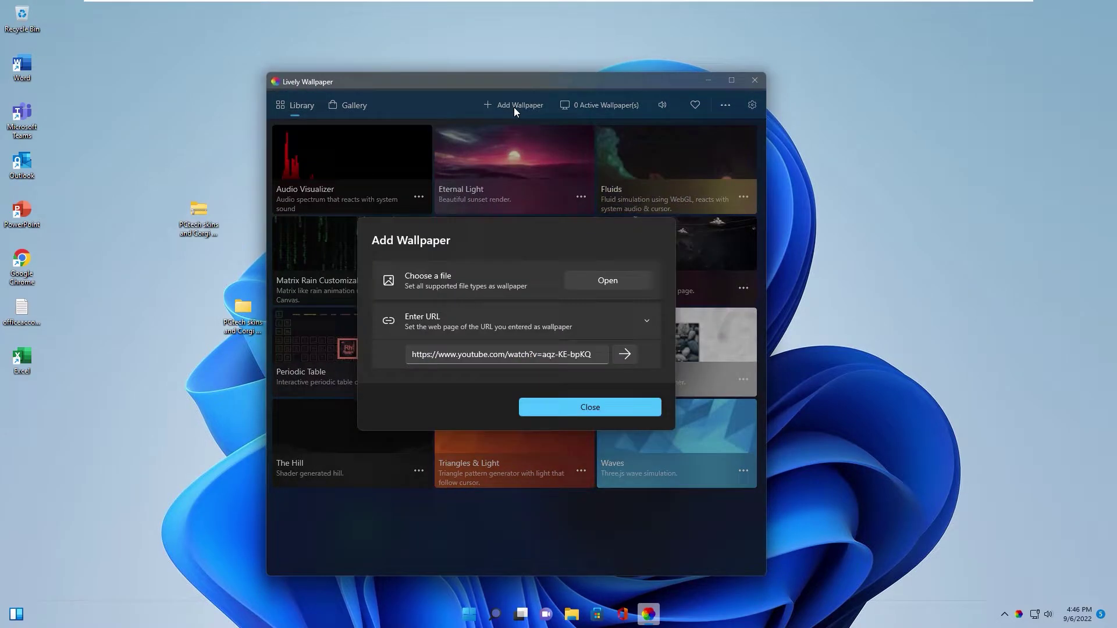
{"action": "left_click", "coordinate": [605, 281]}
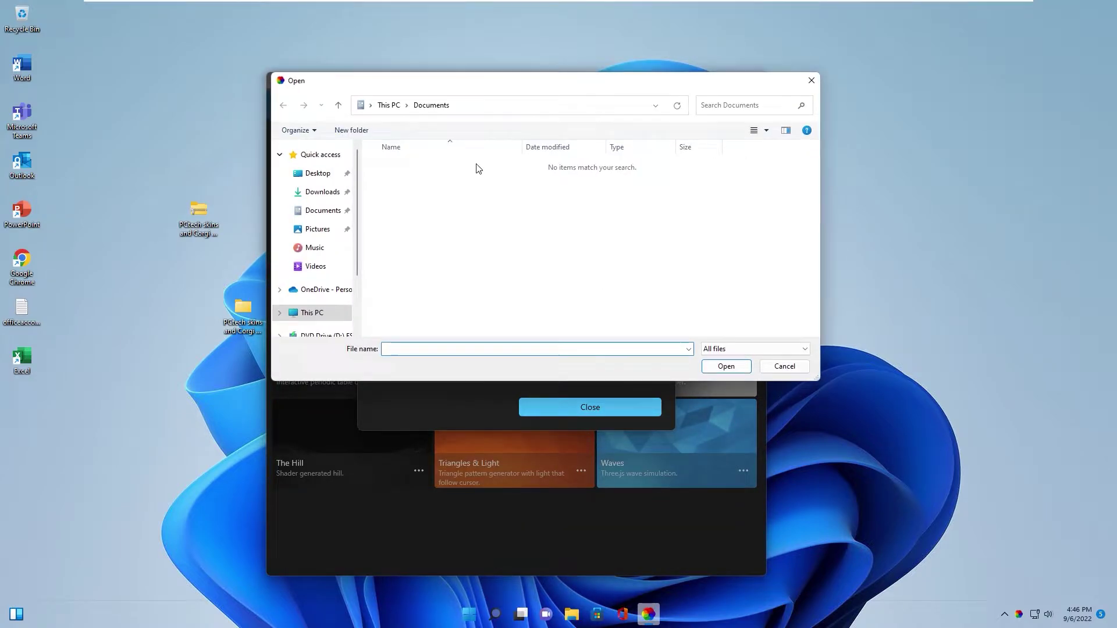
{"action": "left_click", "coordinate": [301, 221]}
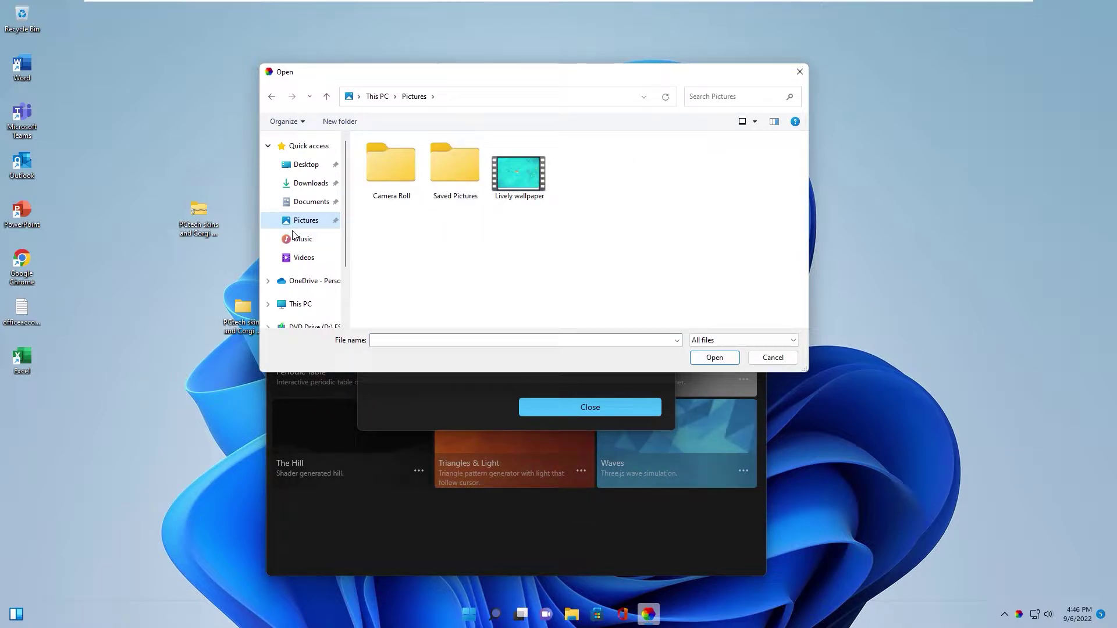
{"action": "double_click", "coordinate": [508, 177]}
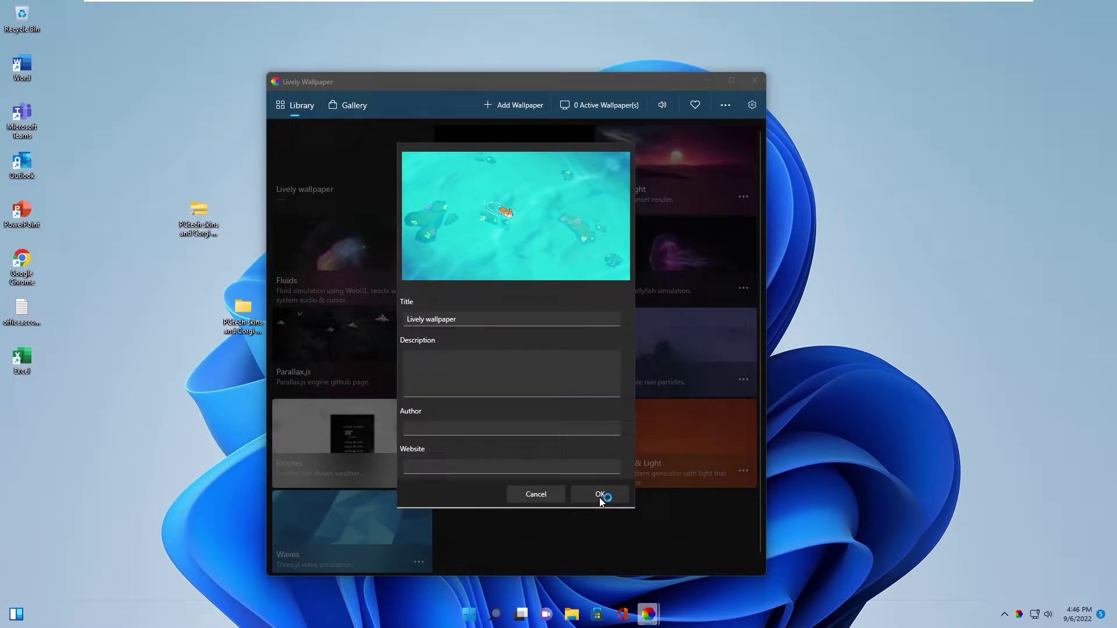
{"action": "left_click", "coordinate": [599, 495]}
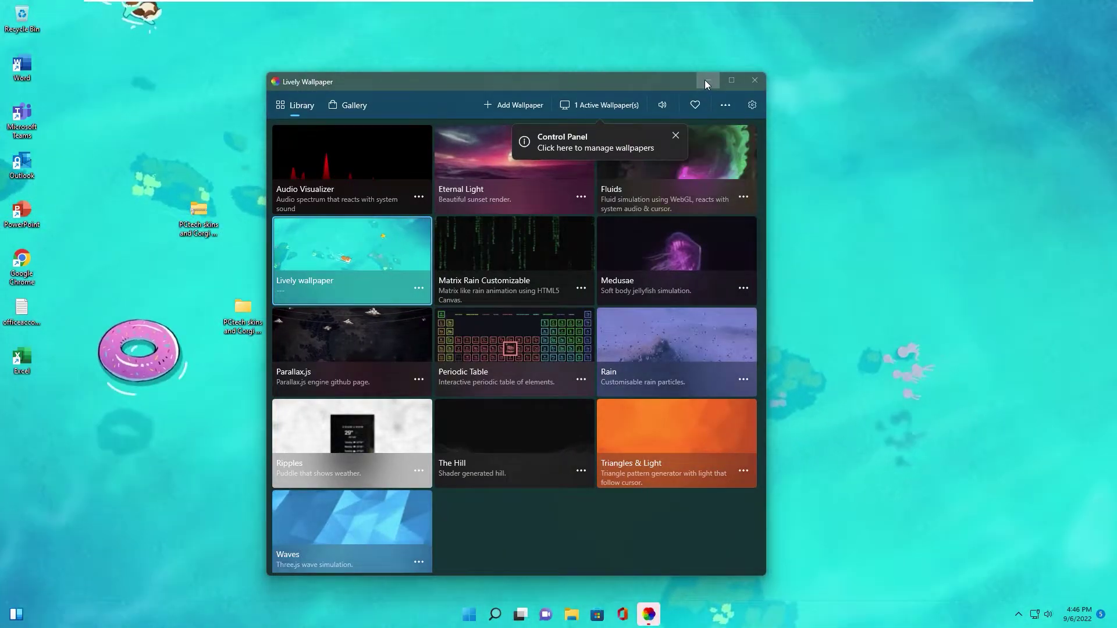
Step: Create a New folder, delete the app shortcuts, and move the skins zip and folder into it
{"action": "left_click", "coordinate": [707, 82]}
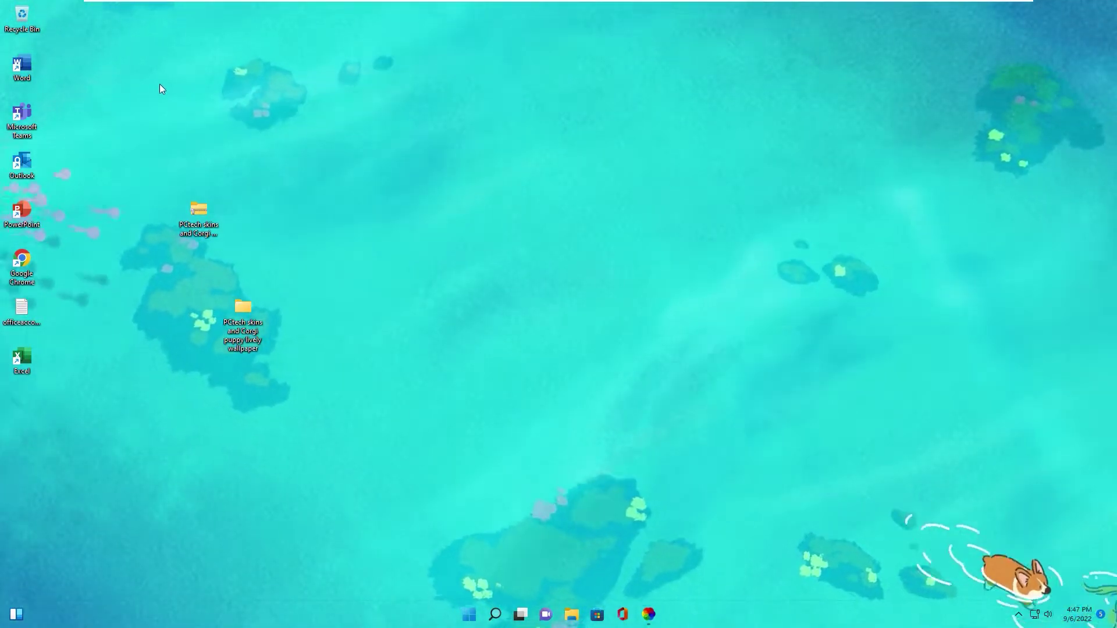
{"action": "right_click", "coordinate": [159, 84]}
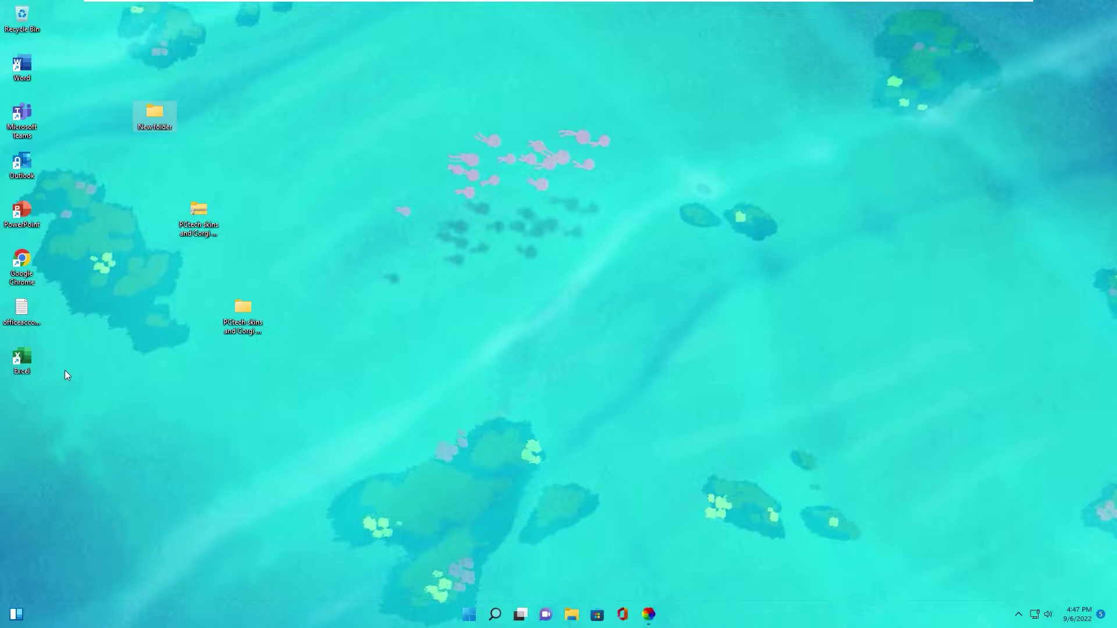
{"action": "left_click_drag", "start_coordinate": [95, 403], "coordinate": [12, 52]}
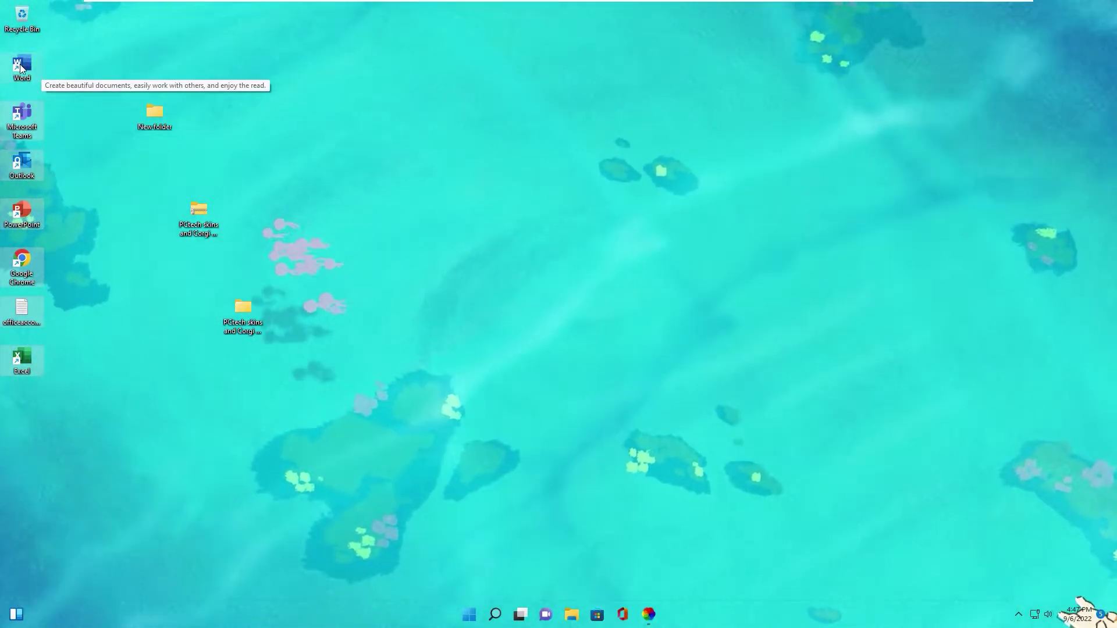
{"action": "key", "text": "Delete"}
{"action": "left_click_drag", "start_coordinate": [199, 211], "coordinate": [155, 114]}
{"action": "left_click_drag", "start_coordinate": [243, 306], "coordinate": [155, 114]}
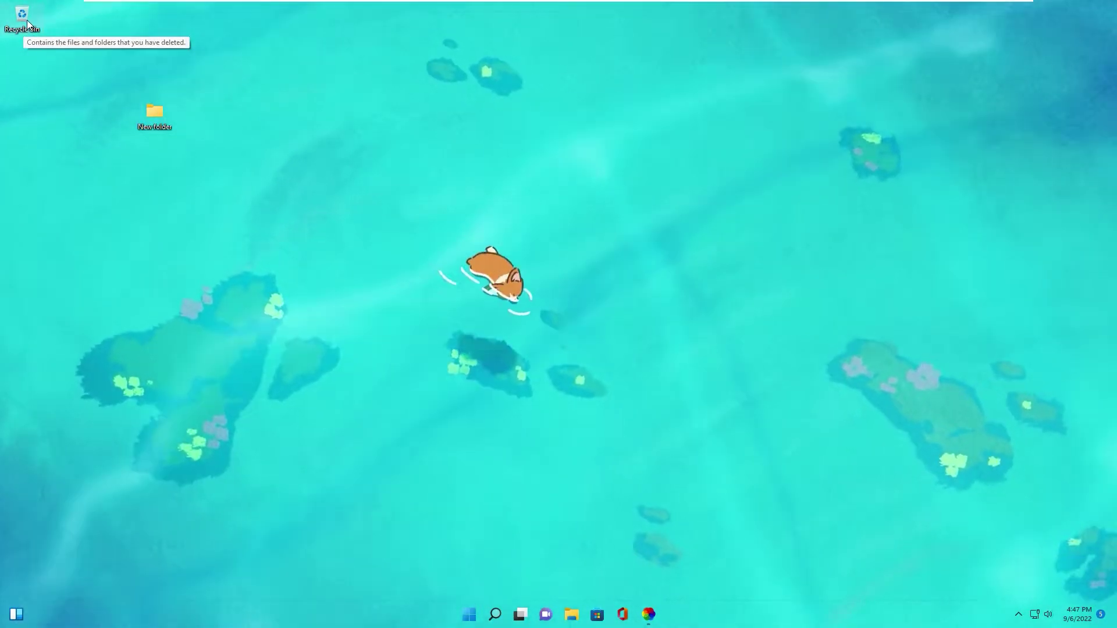
Step: Uncheck Recycle Bin under Themes > Desktop icon settings, then close Settings
{"action": "left_click", "coordinate": [469, 614]}
{"action": "left_click", "coordinate": [532, 319]}
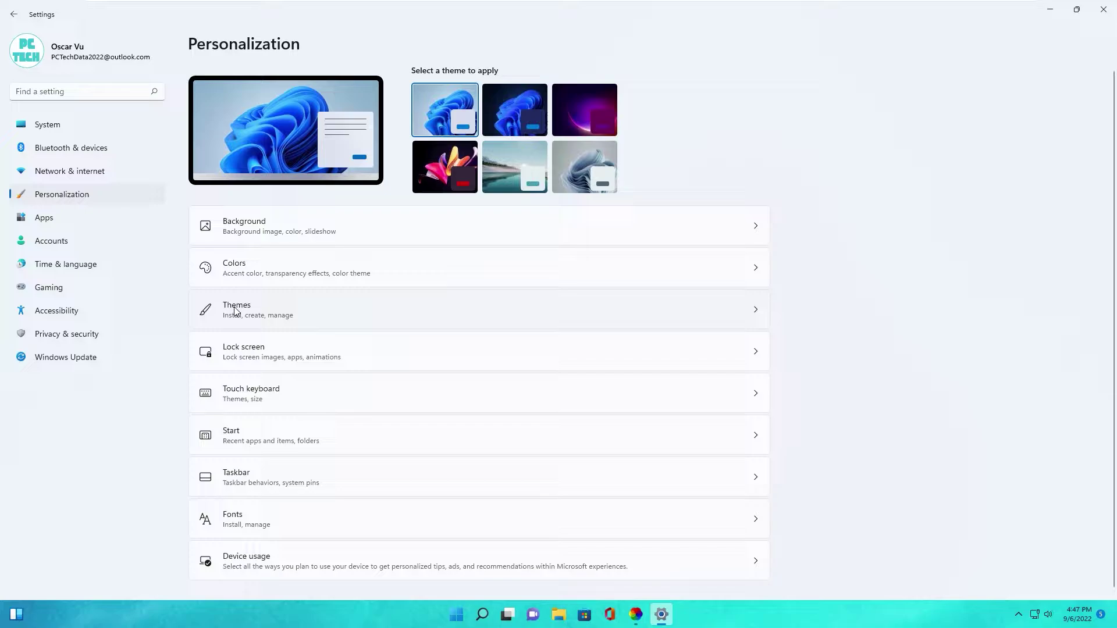
{"action": "left_click", "coordinate": [236, 311]}
{"action": "left_click", "coordinate": [252, 399]}
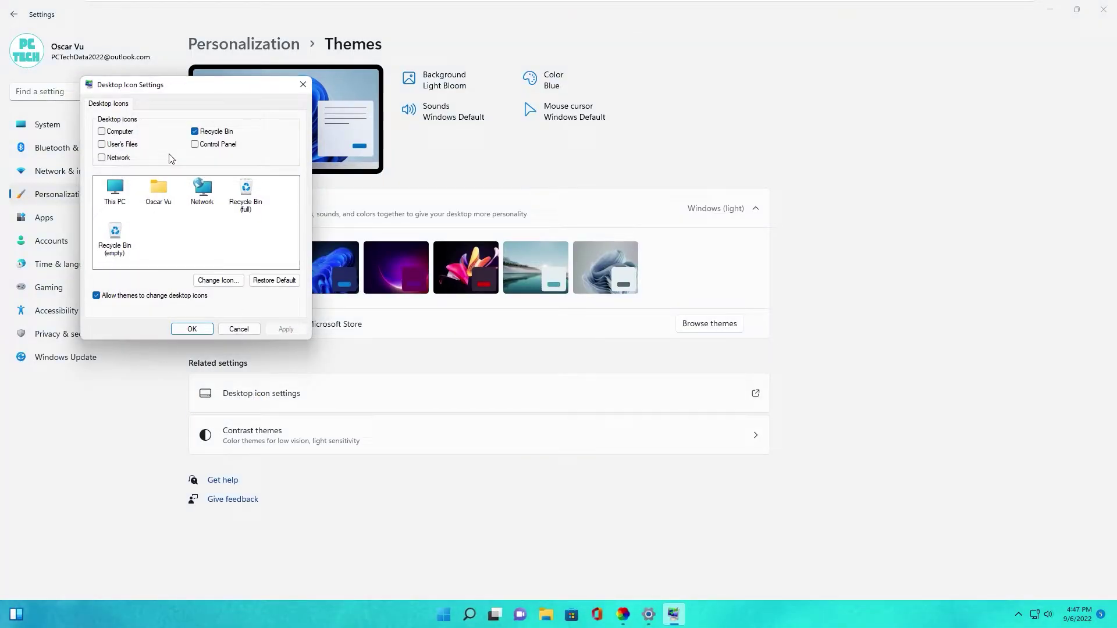
{"action": "left_click", "coordinate": [193, 329]}
{"action": "left_click", "coordinate": [1104, 9]}
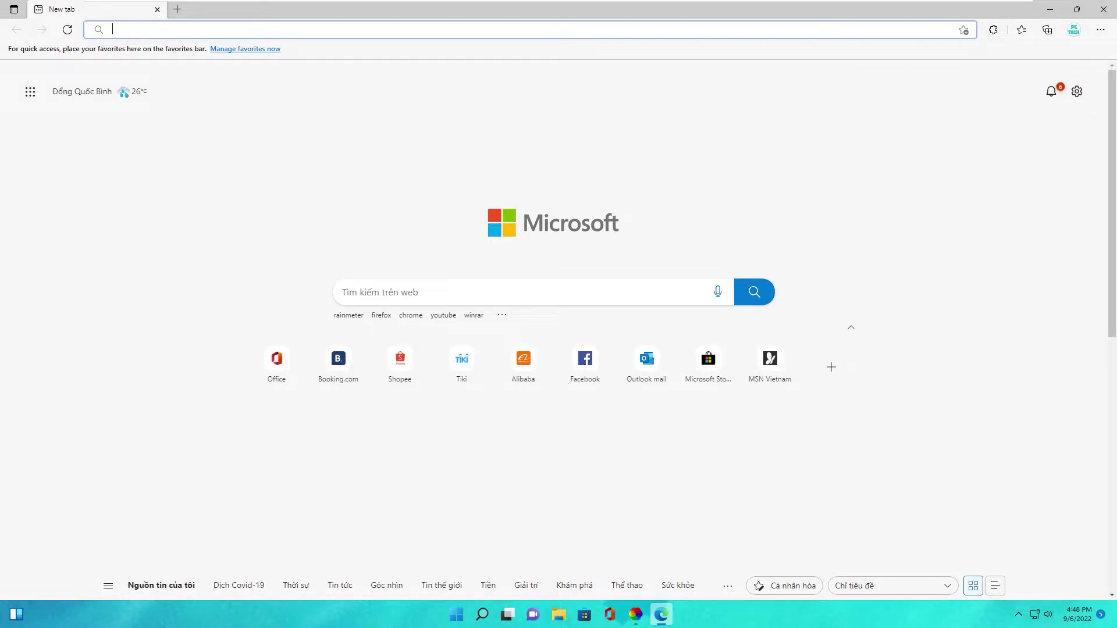
Step: Search for rainmeter, download the 4.5.14 installer from rainmeter.net, and show it in Downloads
{"action": "type", "text": "rainmeter"}
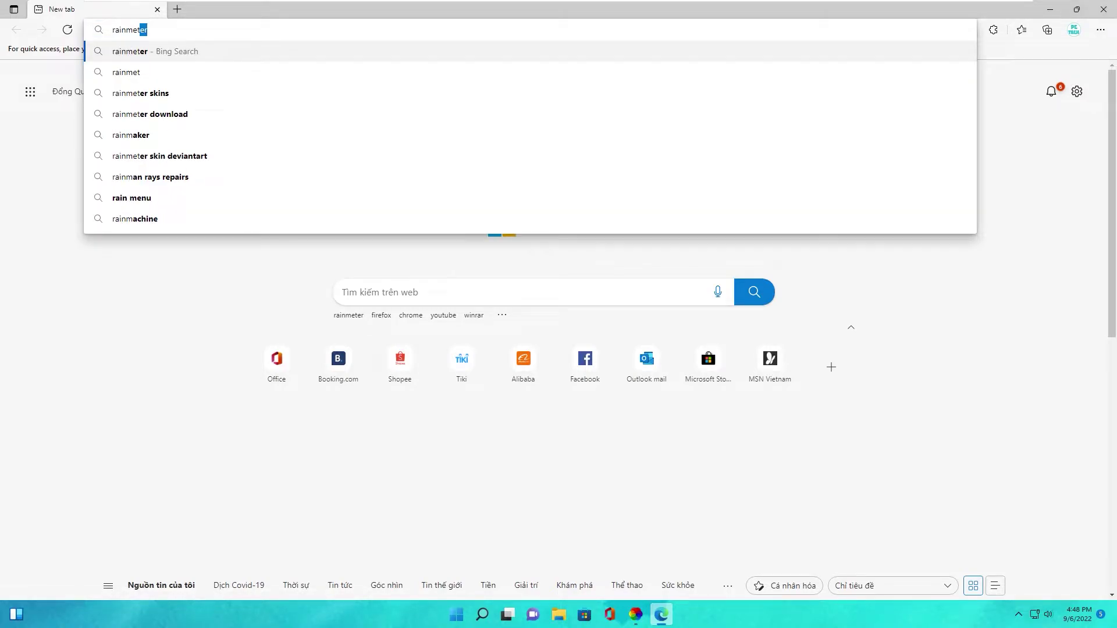
{"action": "key", "text": "Return"}
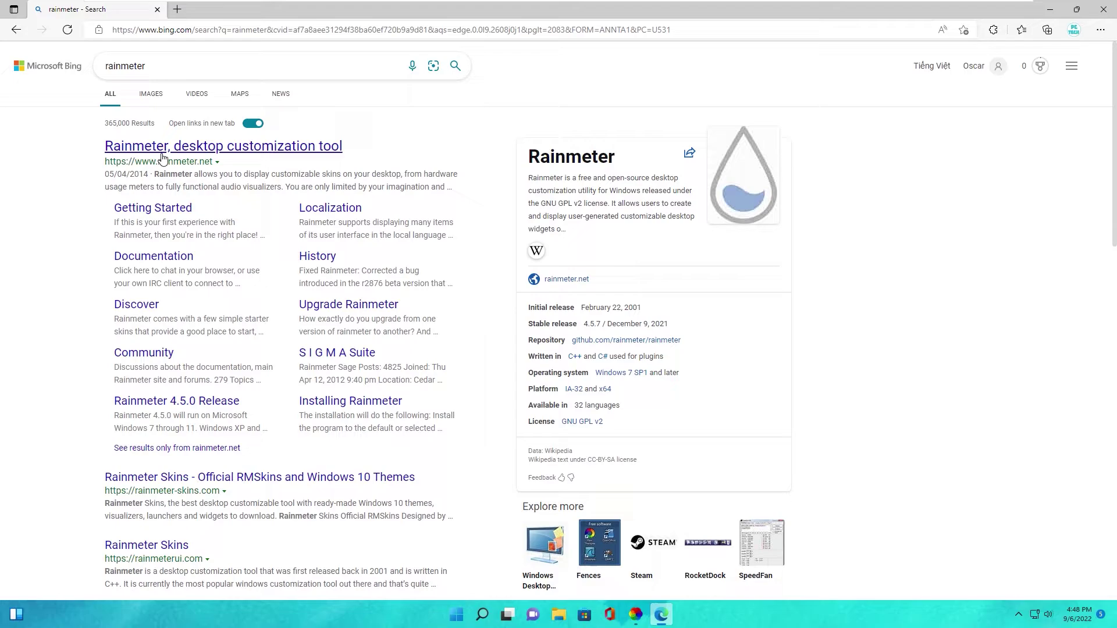
{"action": "left_click", "coordinate": [163, 153]}
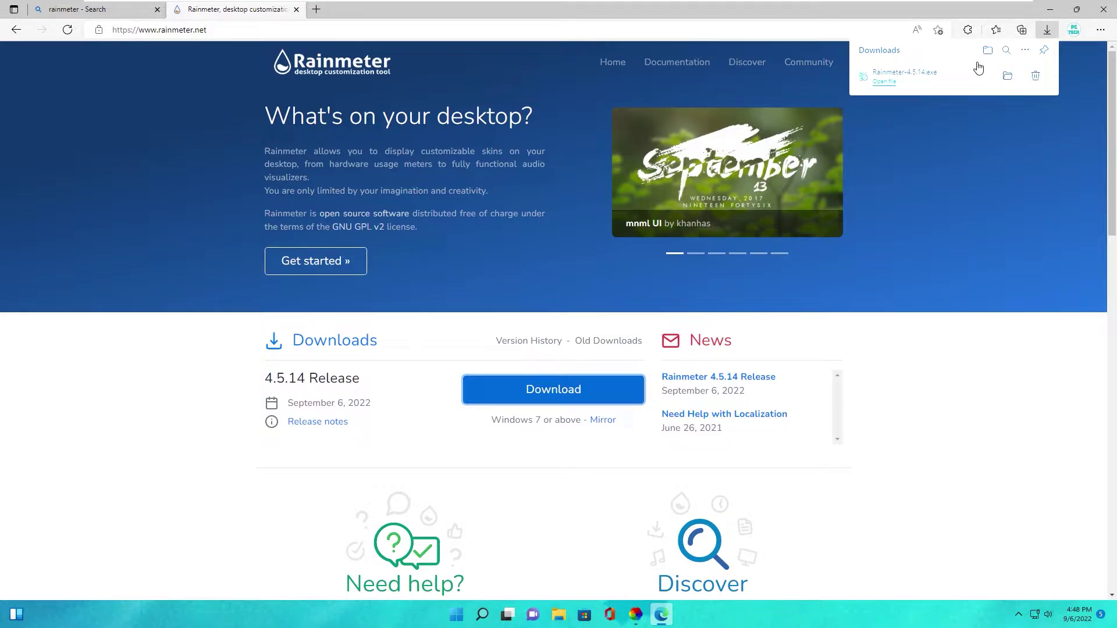
{"action": "left_click", "coordinate": [1008, 78]}
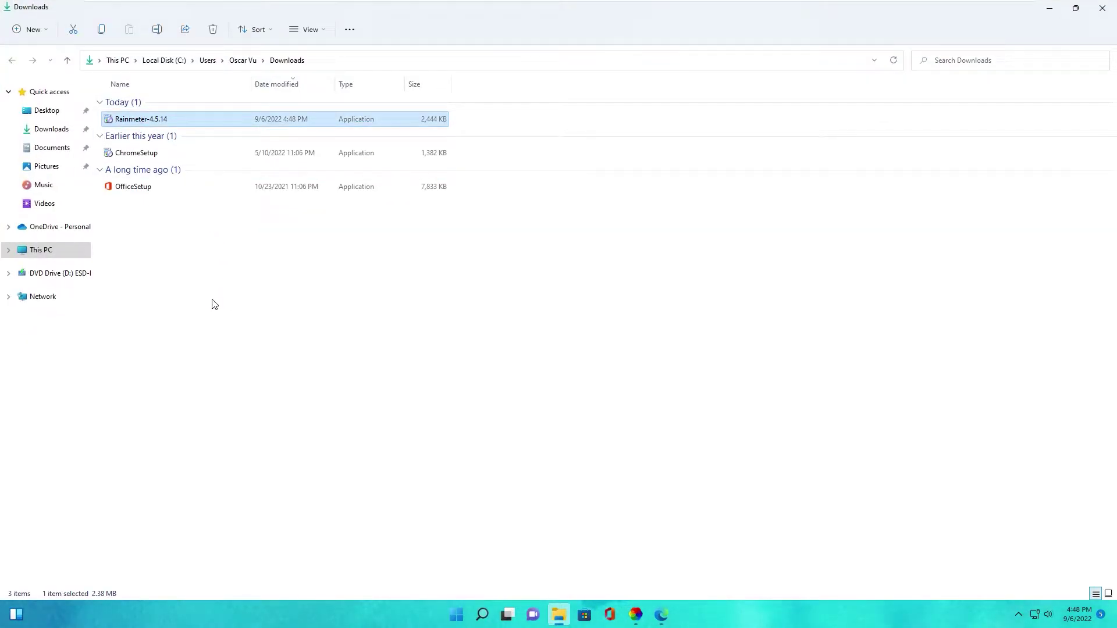
Step: Install Rainmeter 4.5.14 with the standard installation, launch it, and close the Downloads window
{"action": "left_click", "coordinate": [556, 336]}
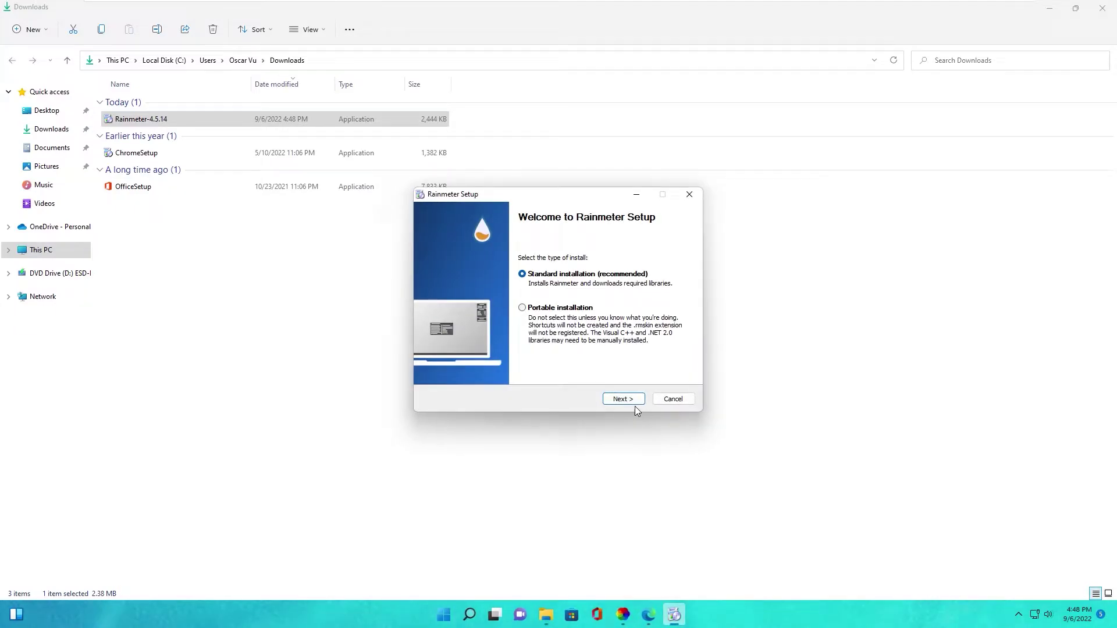
{"action": "left_click", "coordinate": [622, 400]}
{"action": "left_click", "coordinate": [619, 402]}
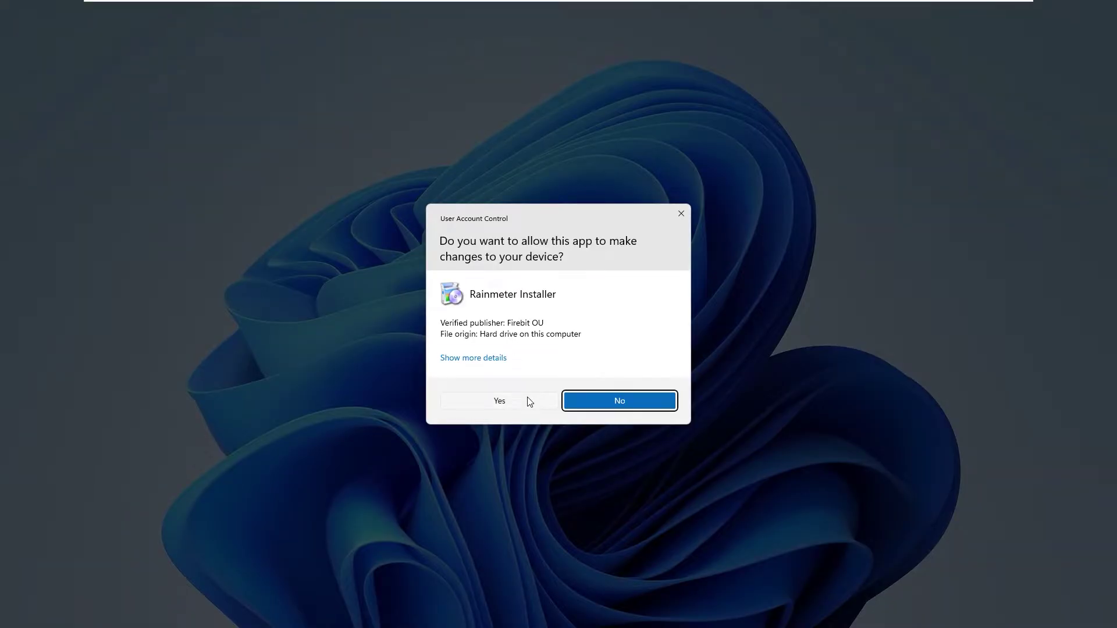
{"action": "left_click", "coordinate": [501, 401]}
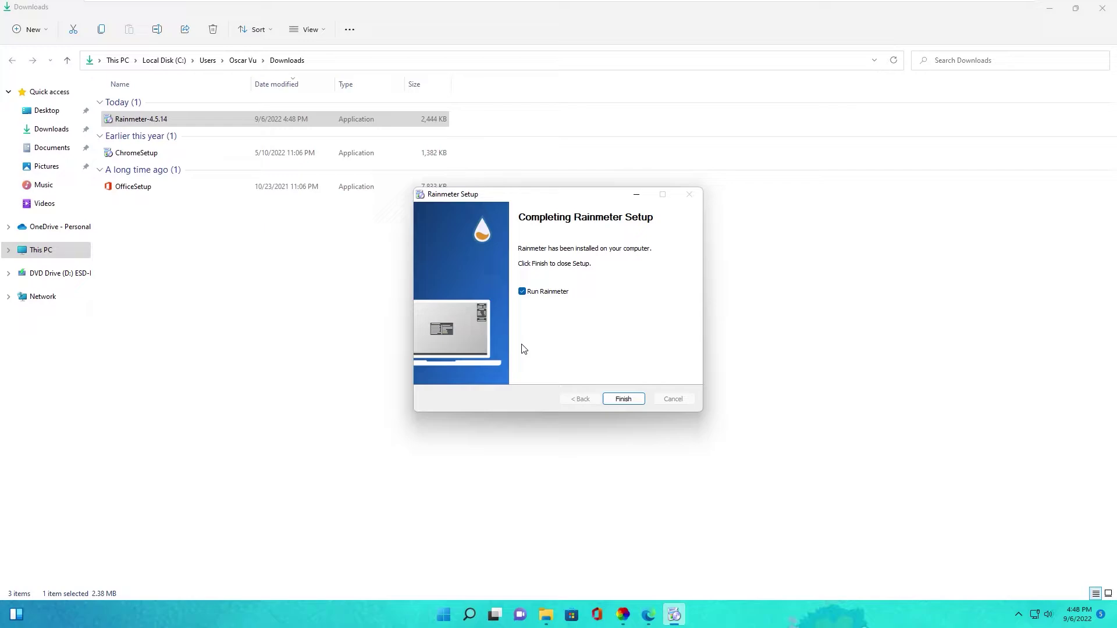
{"action": "key", "text": "Return"}
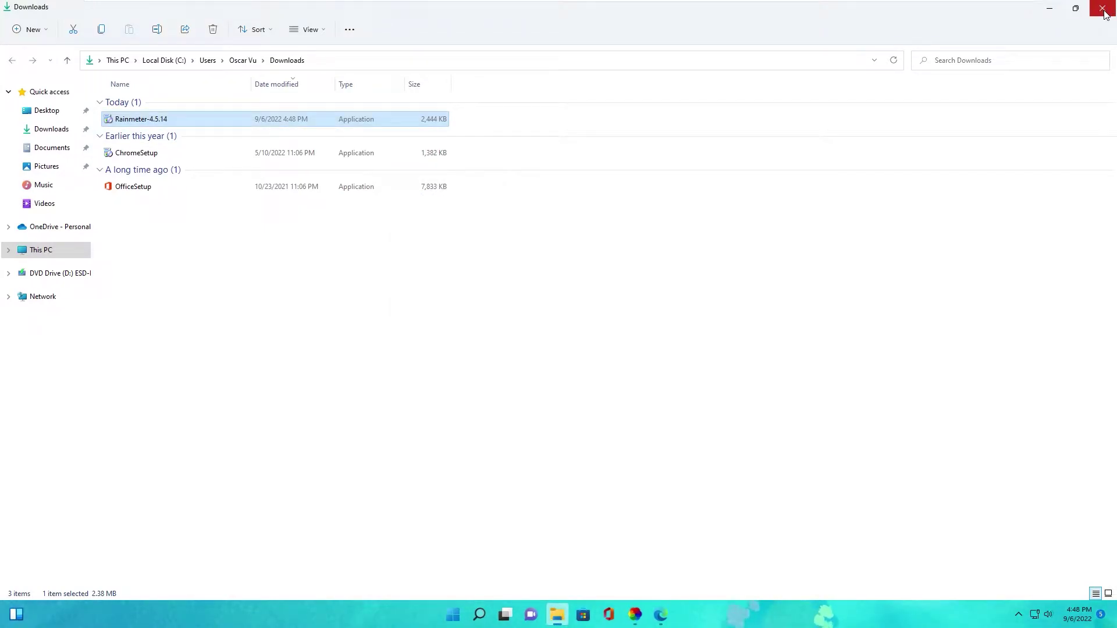
{"action": "left_click", "coordinate": [1105, 13]}
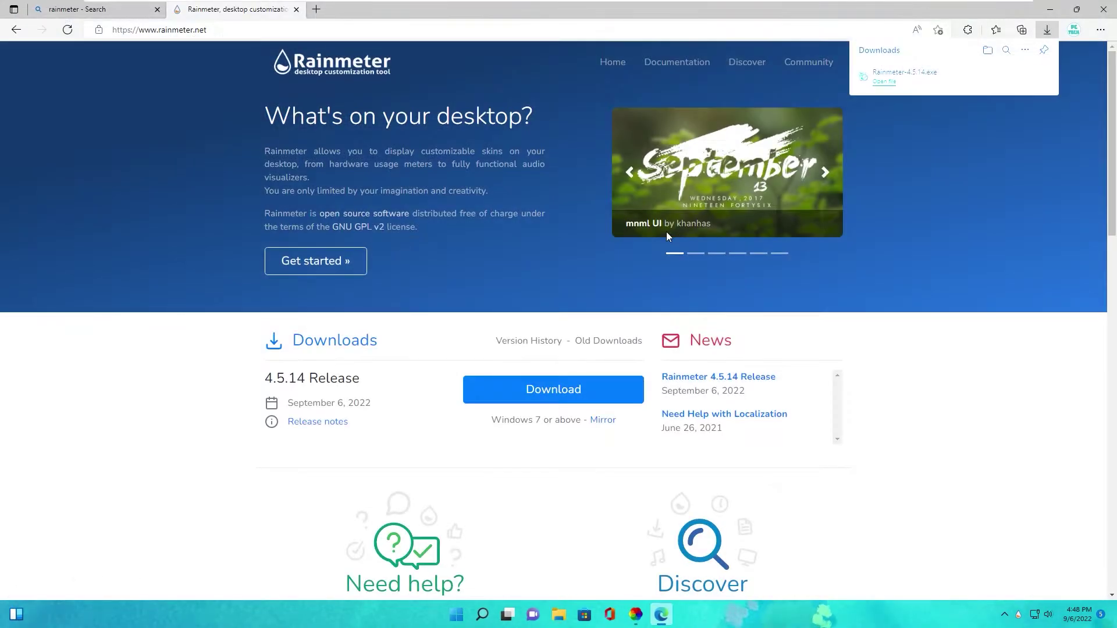
Step: Close Edge and unload the illustro Welcome, Clock, System and Disks skins
{"action": "left_click", "coordinate": [1105, 12]}
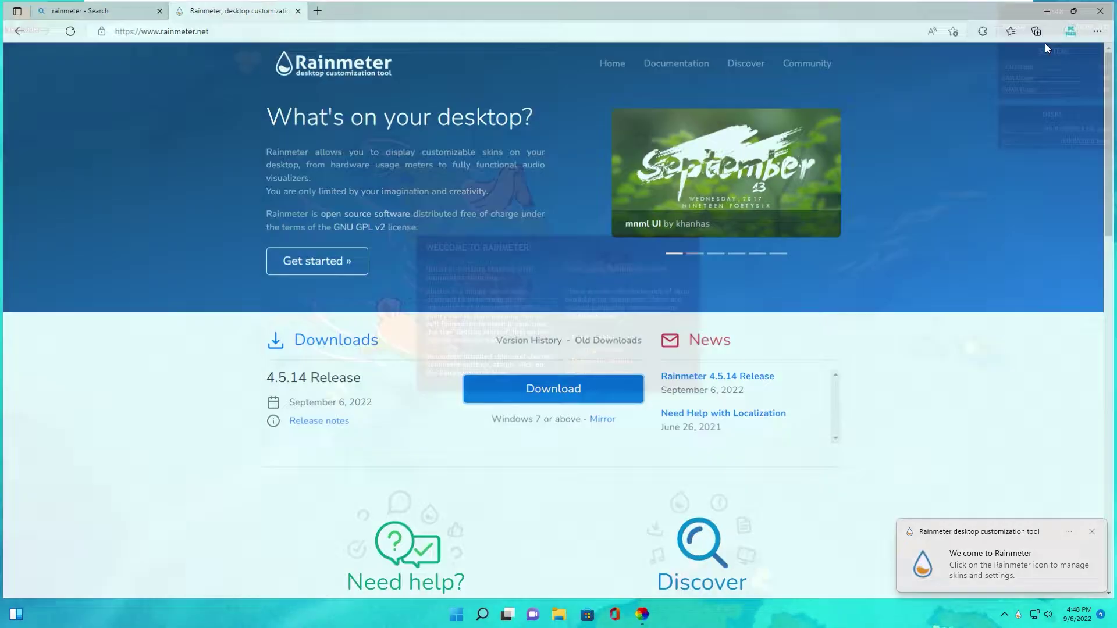
{"action": "right_click", "coordinate": [672, 351]}
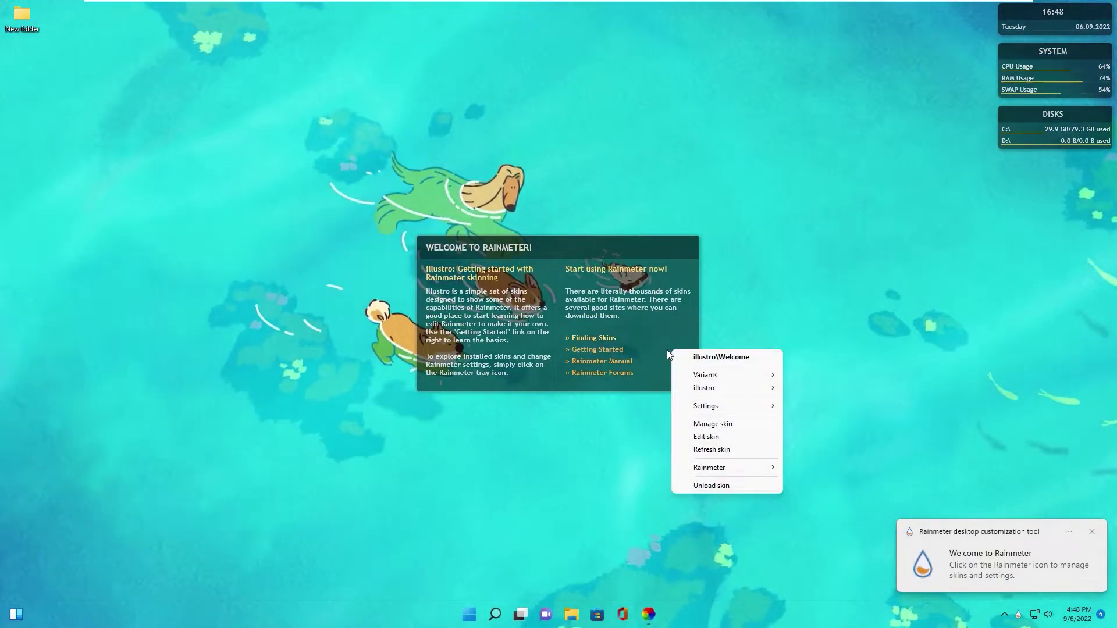
{"action": "left_click", "coordinate": [692, 484]}
{"action": "right_click", "coordinate": [1040, 13]}
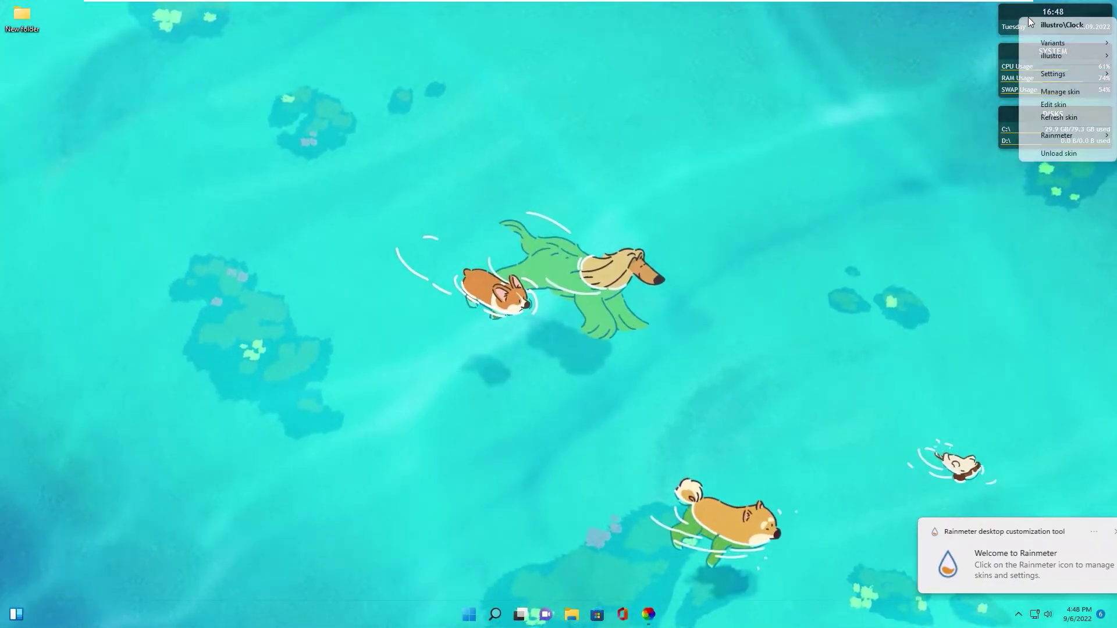
{"action": "left_click", "coordinate": [1041, 152]}
{"action": "right_click", "coordinate": [1009, 54]}
{"action": "left_click", "coordinate": [1042, 190]}
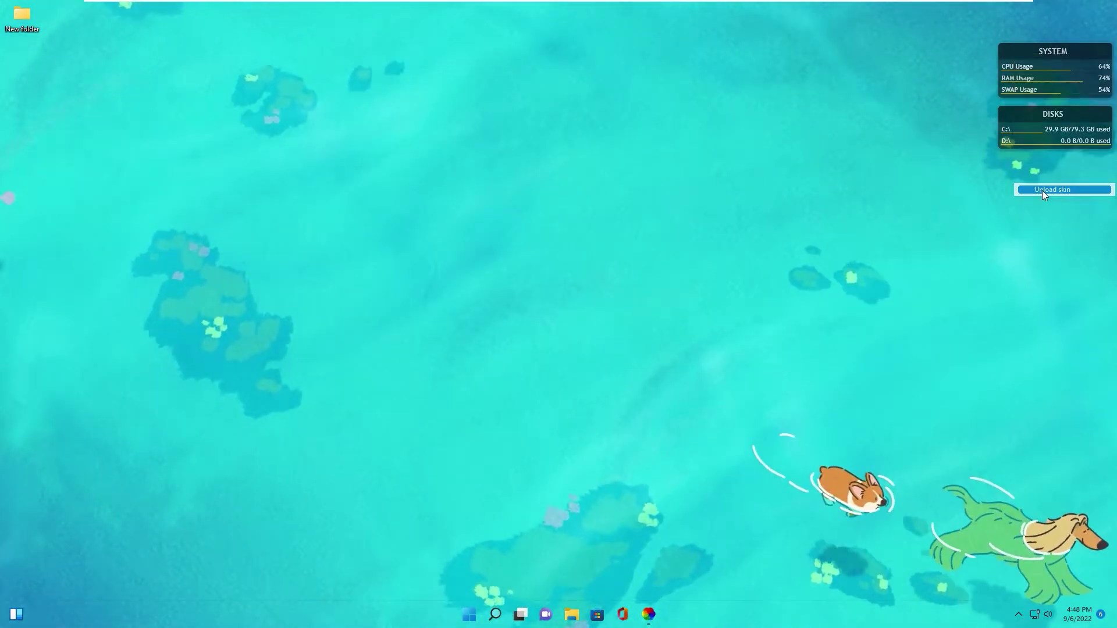
{"action": "right_click", "coordinate": [1025, 119]}
{"action": "left_click", "coordinate": [1053, 256]}
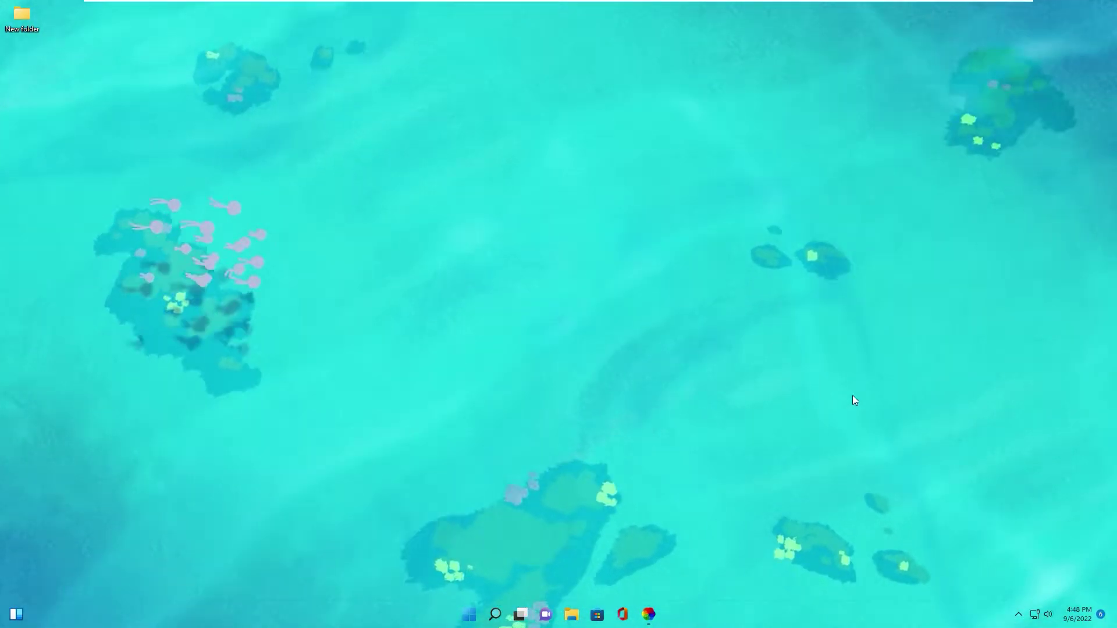
{"action": "left_click", "coordinate": [1018, 617]}
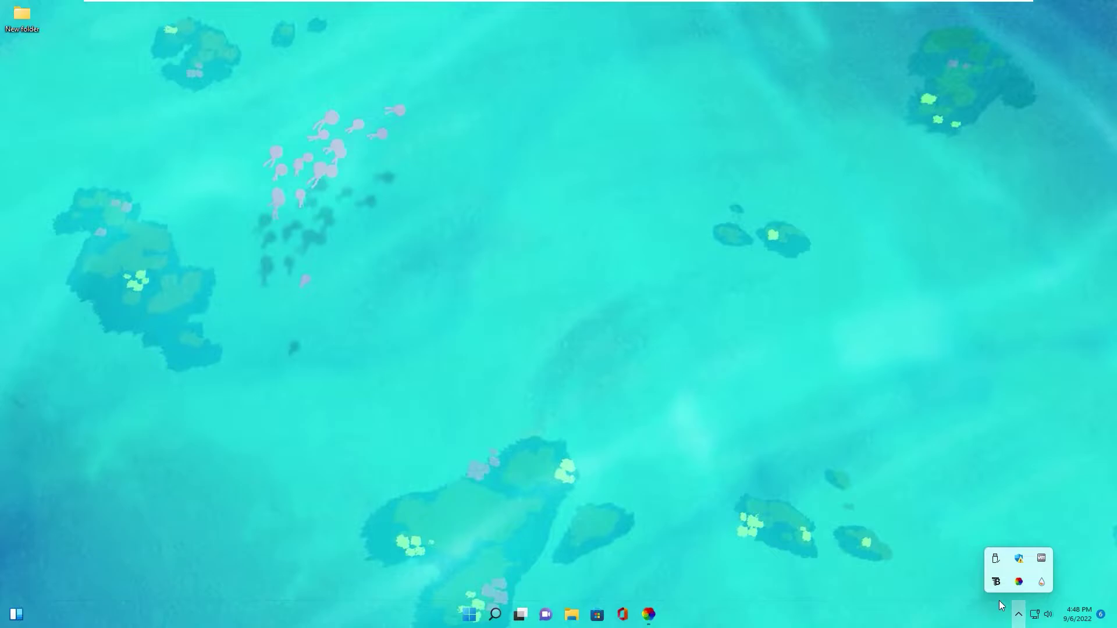
Step: Open the illustro skin folder from Manage Rainmeter in Explorer, then go up to Documents > Rainmeter > Skins
{"action": "left_click", "coordinate": [1043, 582]}
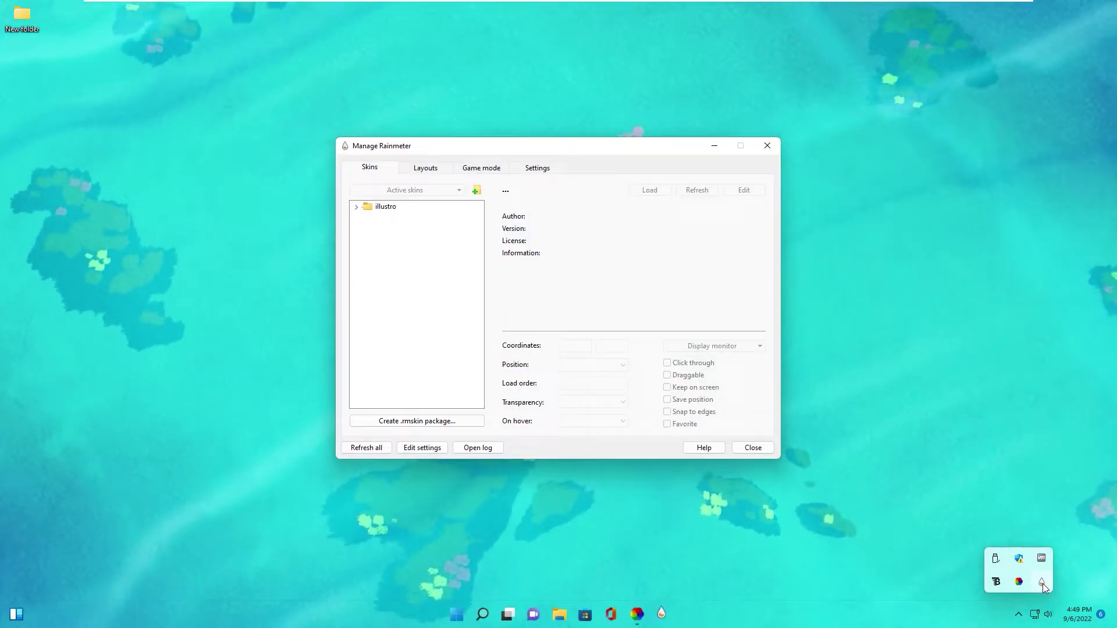
{"action": "left_click_drag", "start_coordinate": [448, 152], "coordinate": [357, 177]}
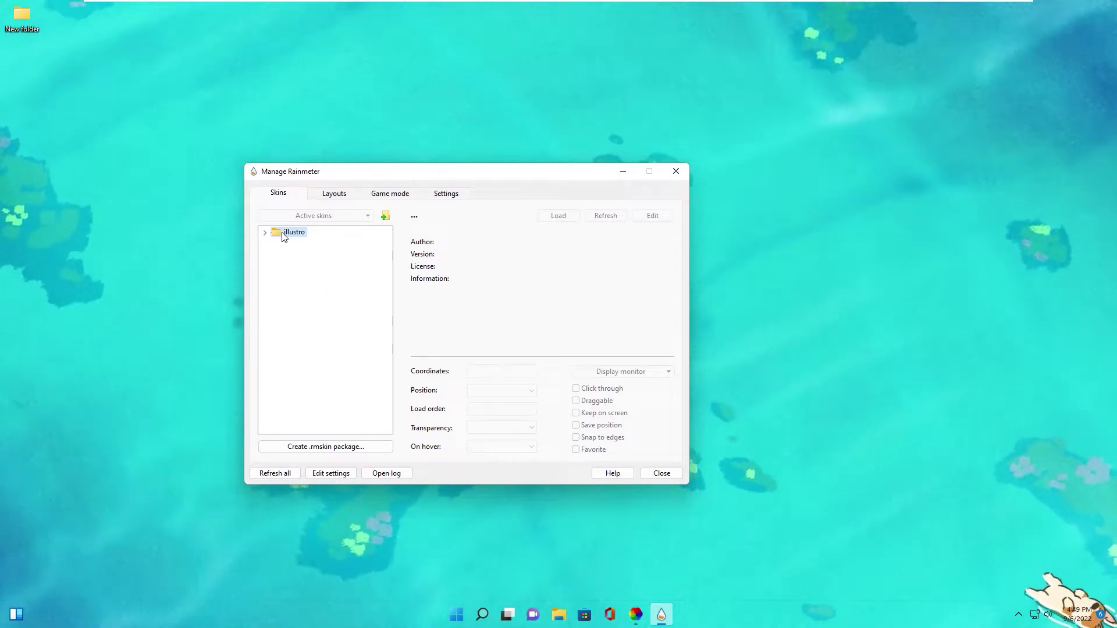
{"action": "right_click", "coordinate": [277, 233]}
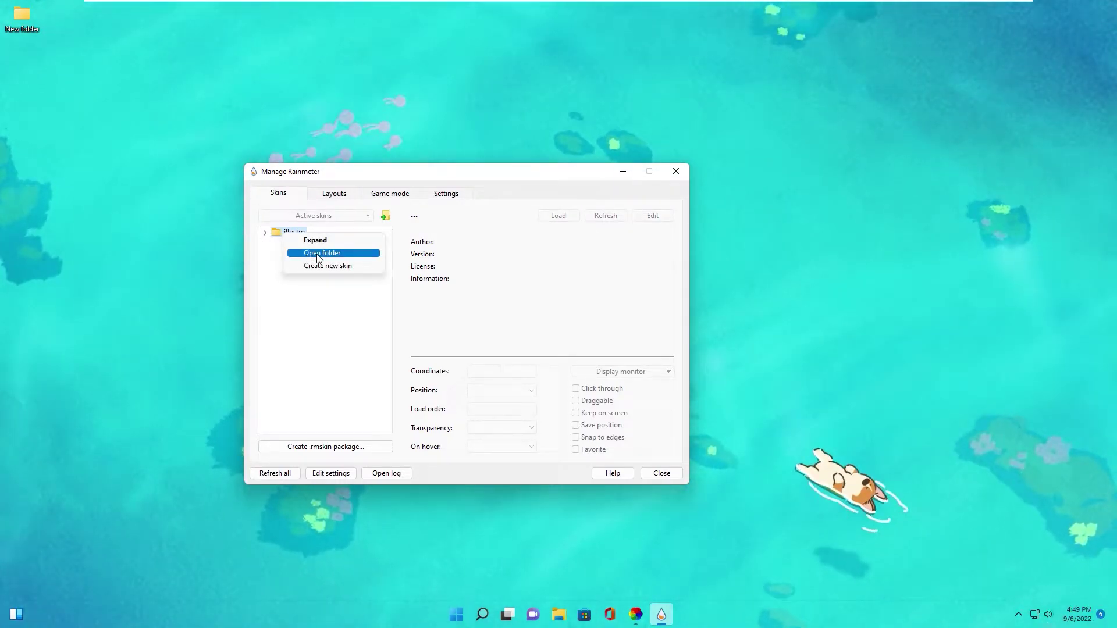
{"action": "left_click", "coordinate": [322, 253]}
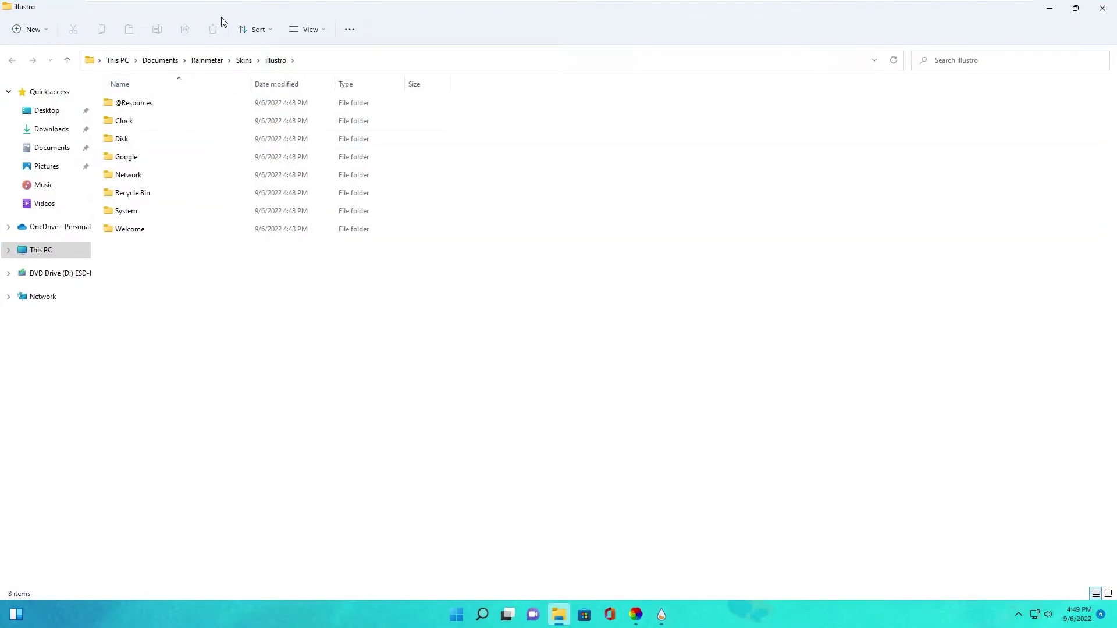
{"action": "left_click", "coordinate": [1067, 15]}
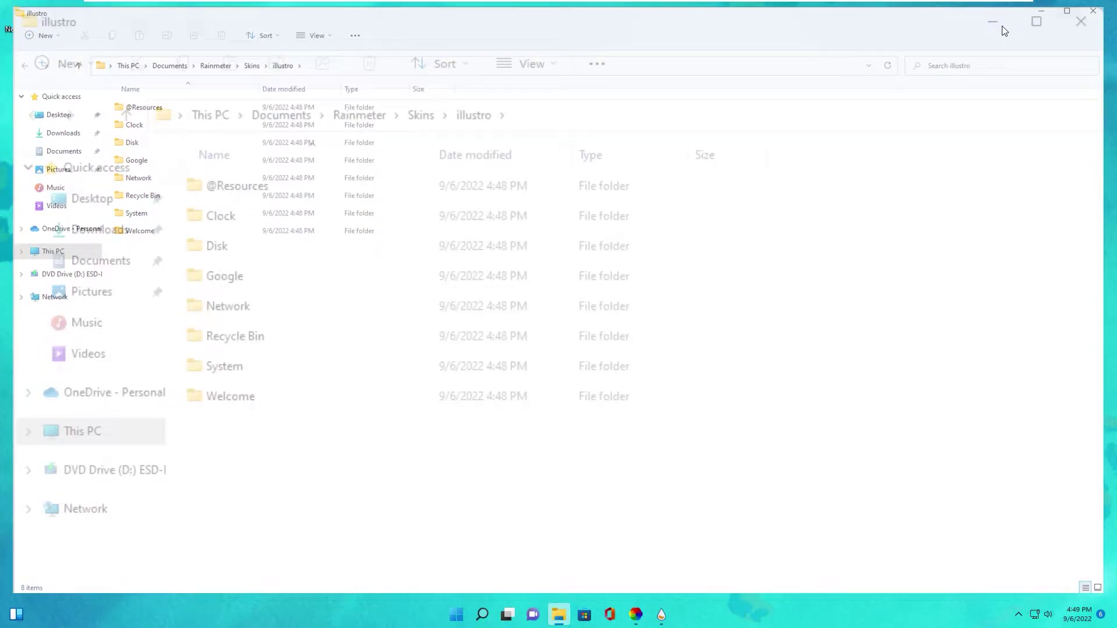
{"action": "left_click_drag", "start_coordinate": [402, 122], "coordinate": [627, 119]}
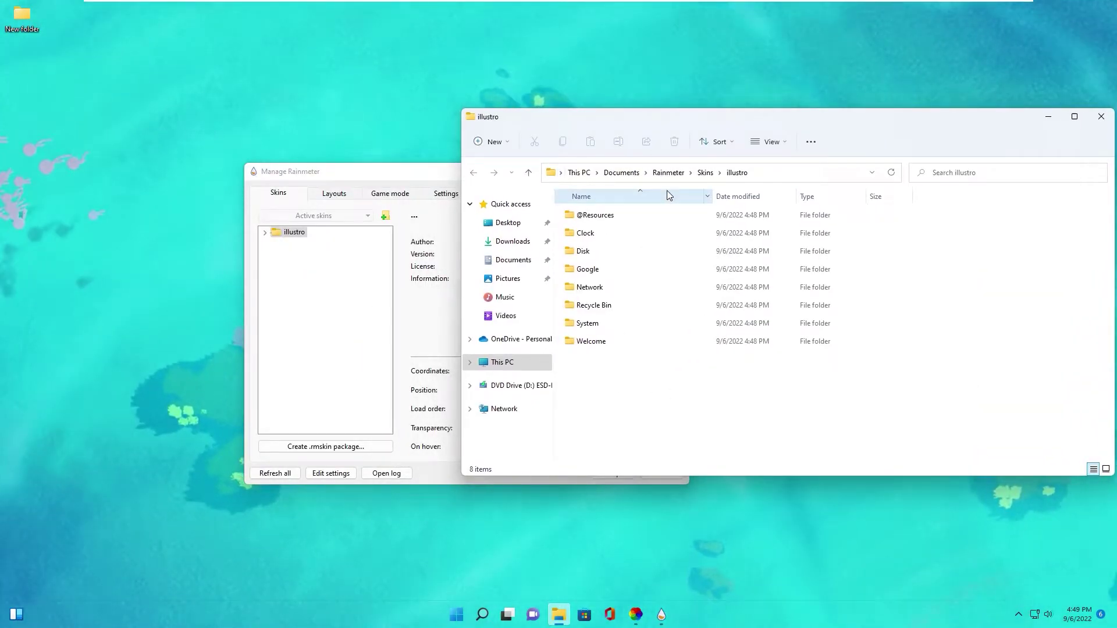
{"action": "left_click", "coordinate": [706, 172]}
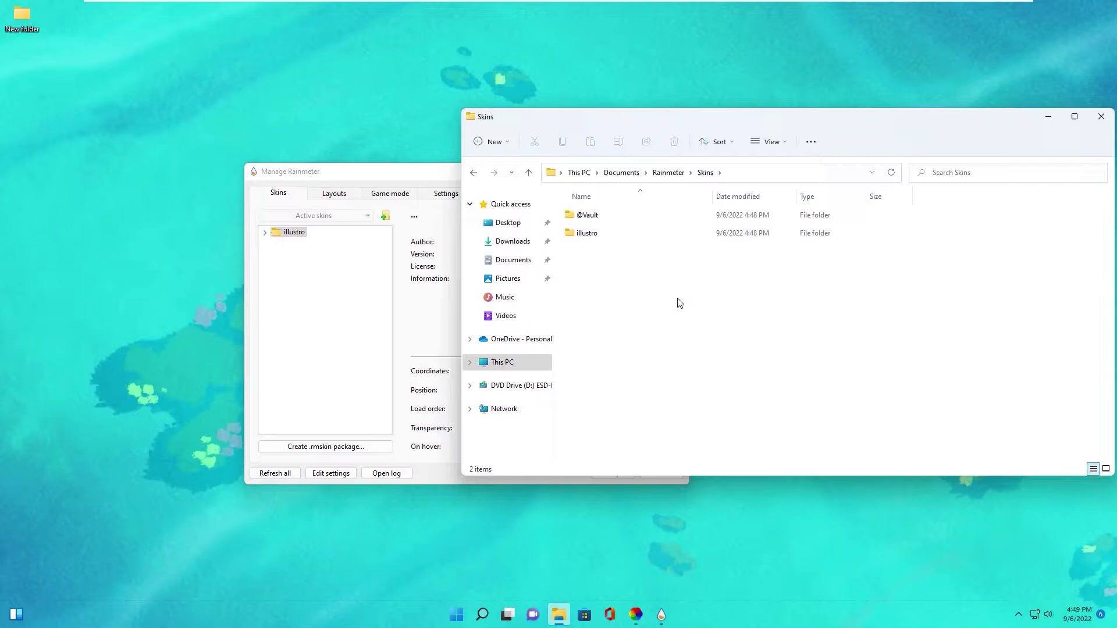
Step: Copy the five skin folders from New folder > PCtech skin
{"action": "double_click", "coordinate": [18, 25]}
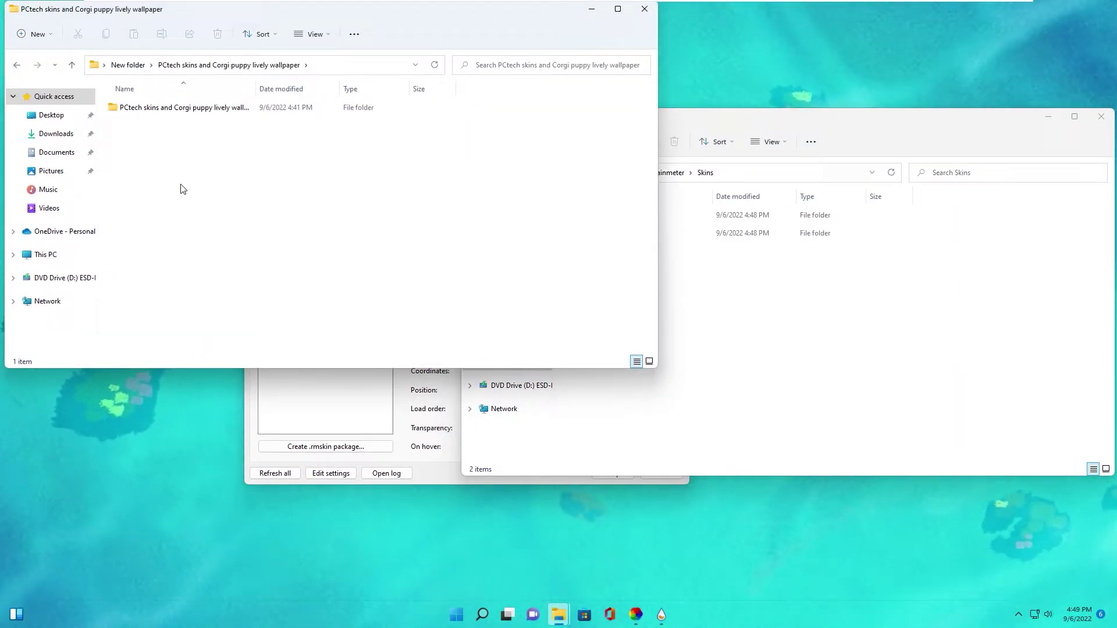
{"action": "left_click", "coordinate": [150, 113]}
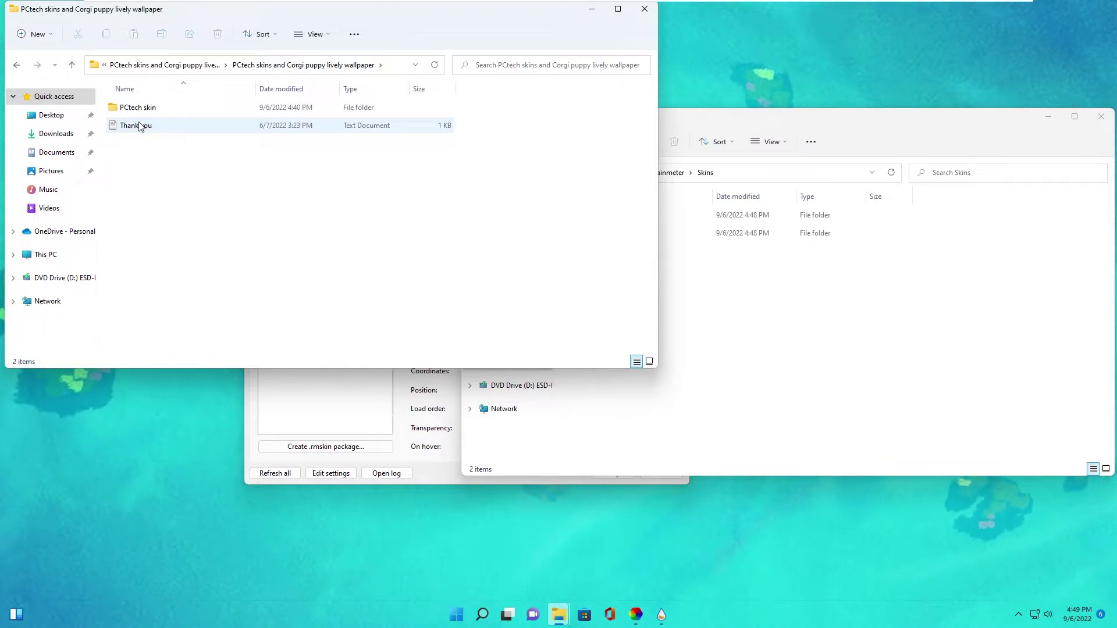
{"action": "left_click_drag", "start_coordinate": [144, 189], "coordinate": [126, 107]}
{"action": "right_click", "coordinate": [125, 108]}
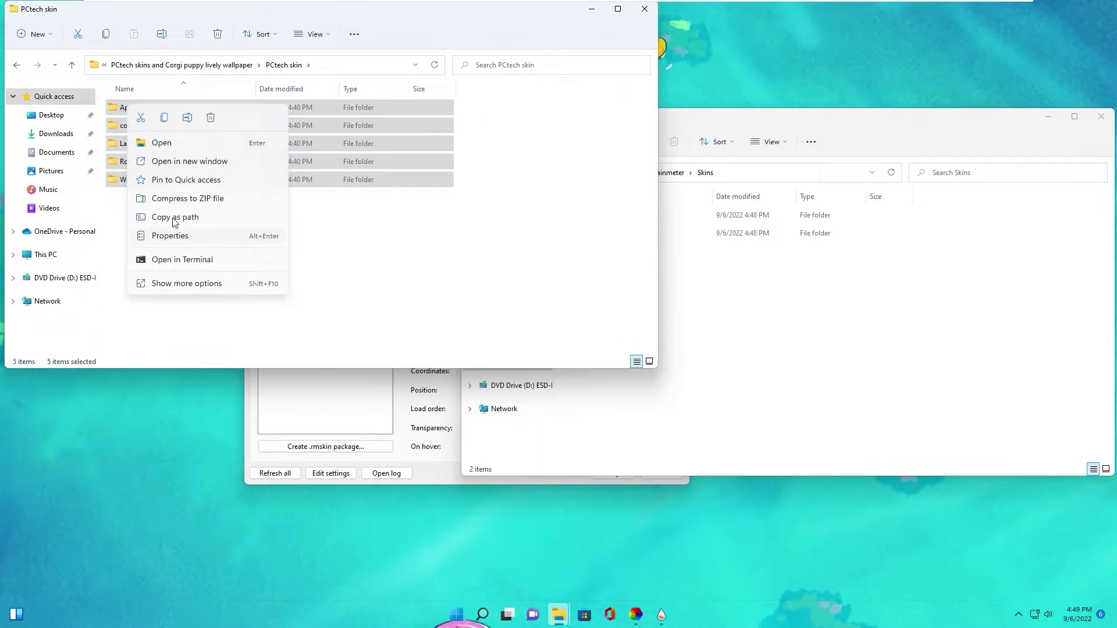
{"action": "left_click", "coordinate": [200, 291]}
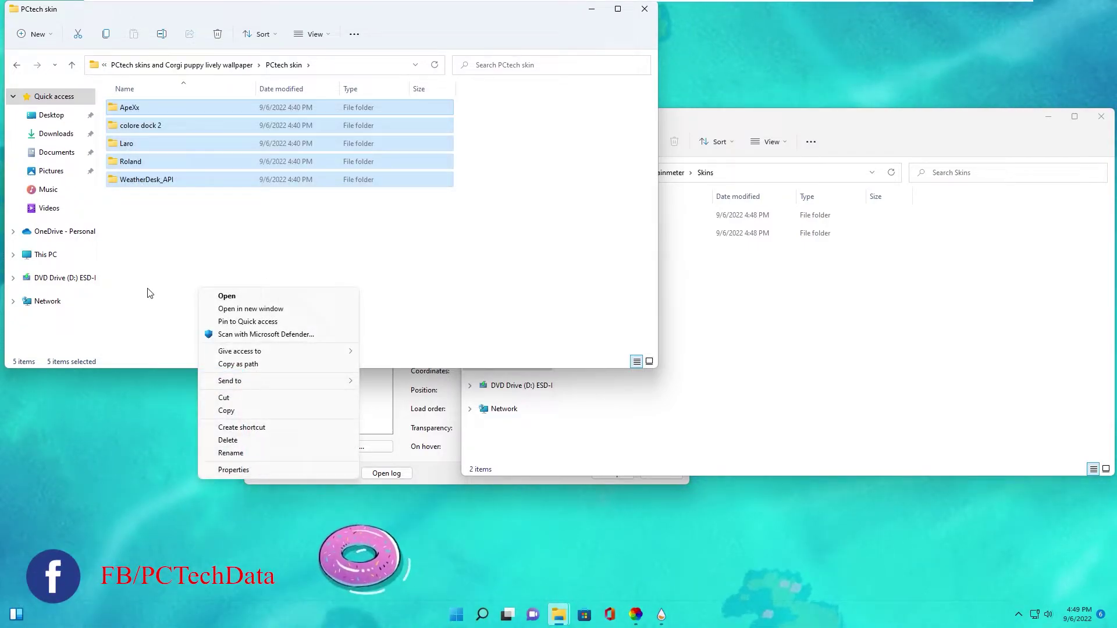
{"action": "left_click", "coordinate": [231, 409]}
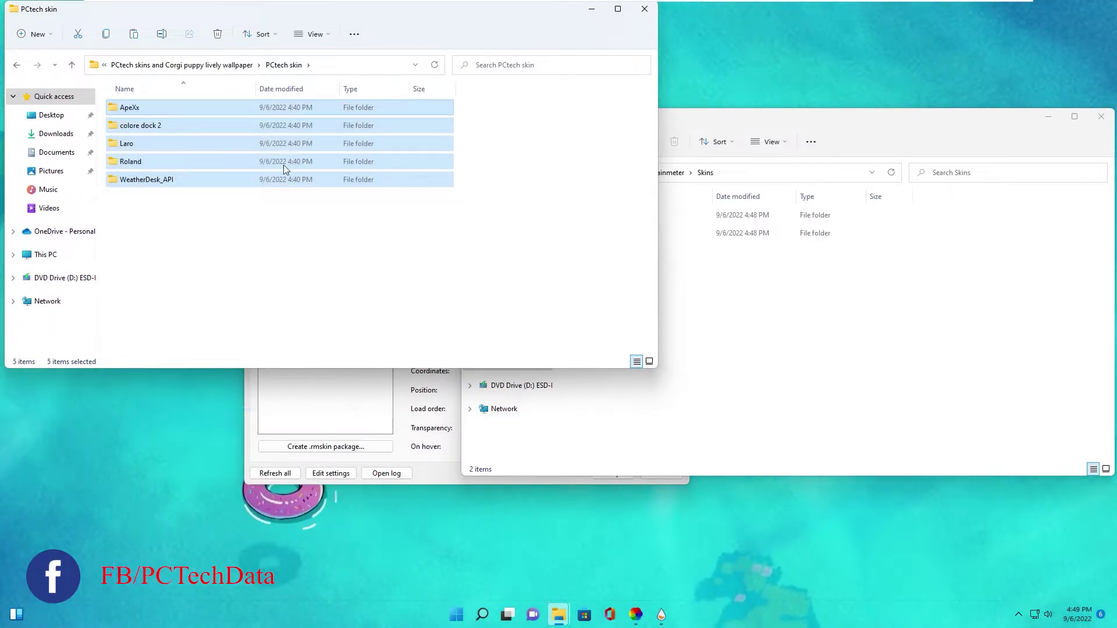
Step: Paste the five skin folders into the Rainmeter Skins folder
{"action": "left_click", "coordinate": [592, 8]}
{"action": "left_click_drag", "start_coordinate": [677, 119], "coordinate": [514, 102]}
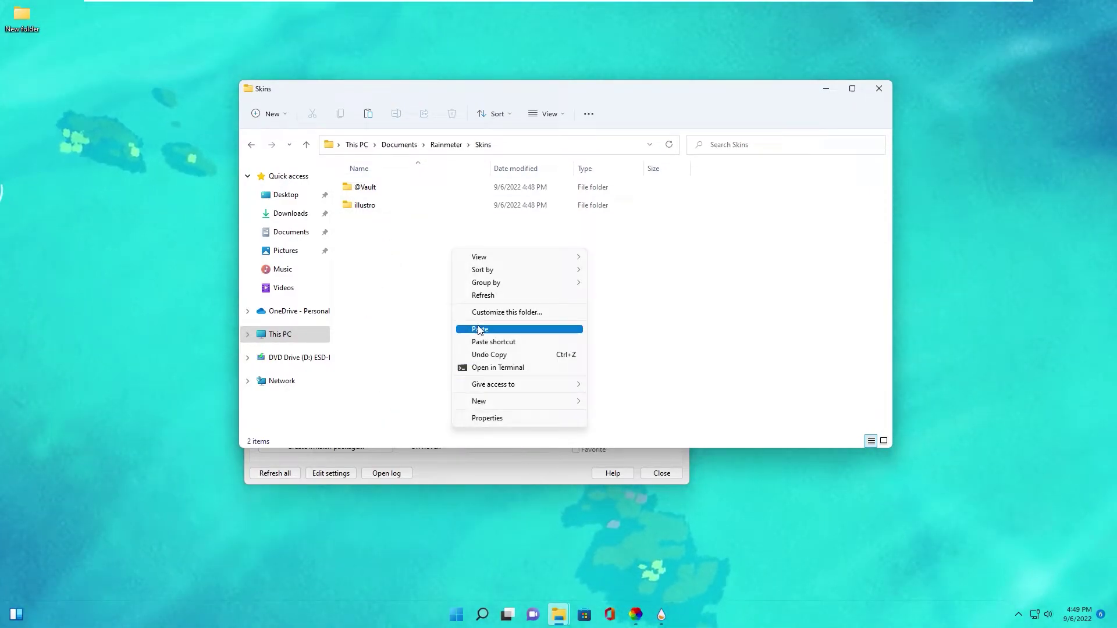
{"action": "left_click", "coordinate": [480, 330]}
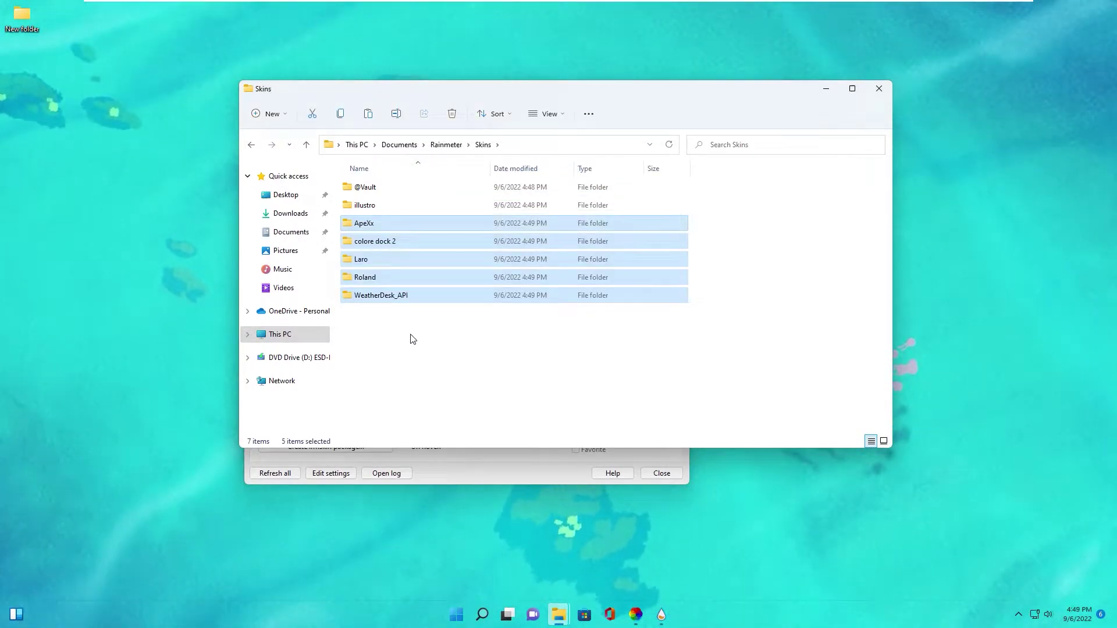
{"action": "left_click", "coordinate": [410, 340]}
Step: Refresh all skins in Manage Rainmeter so ApeXx and the other new skins appear
{"action": "left_click", "coordinate": [826, 89]}
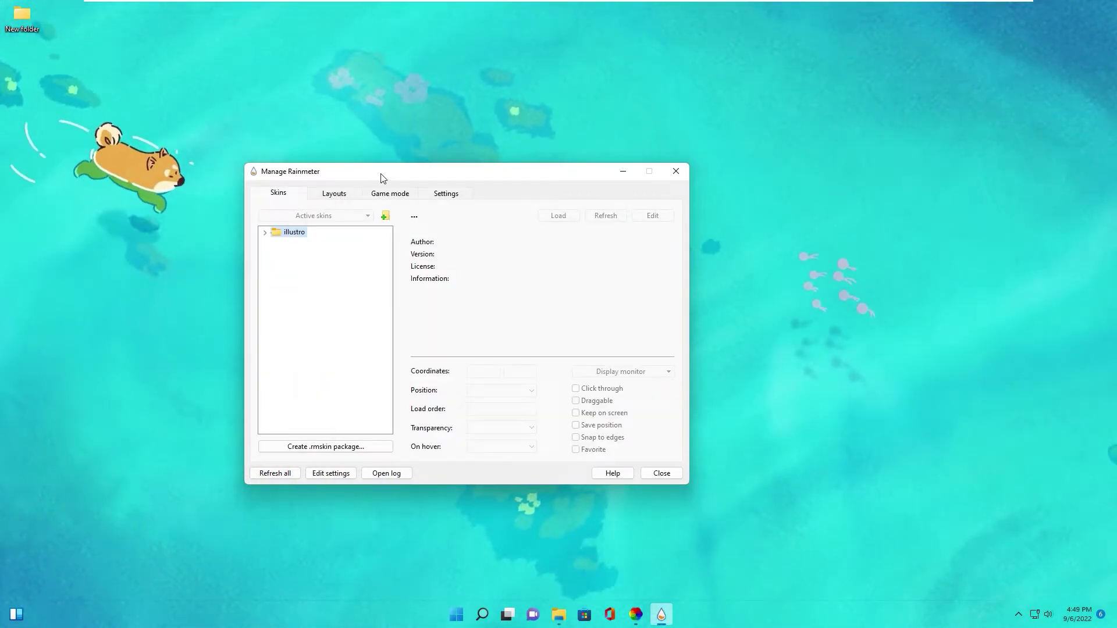
{"action": "left_click_drag", "start_coordinate": [383, 177], "coordinate": [425, 150]}
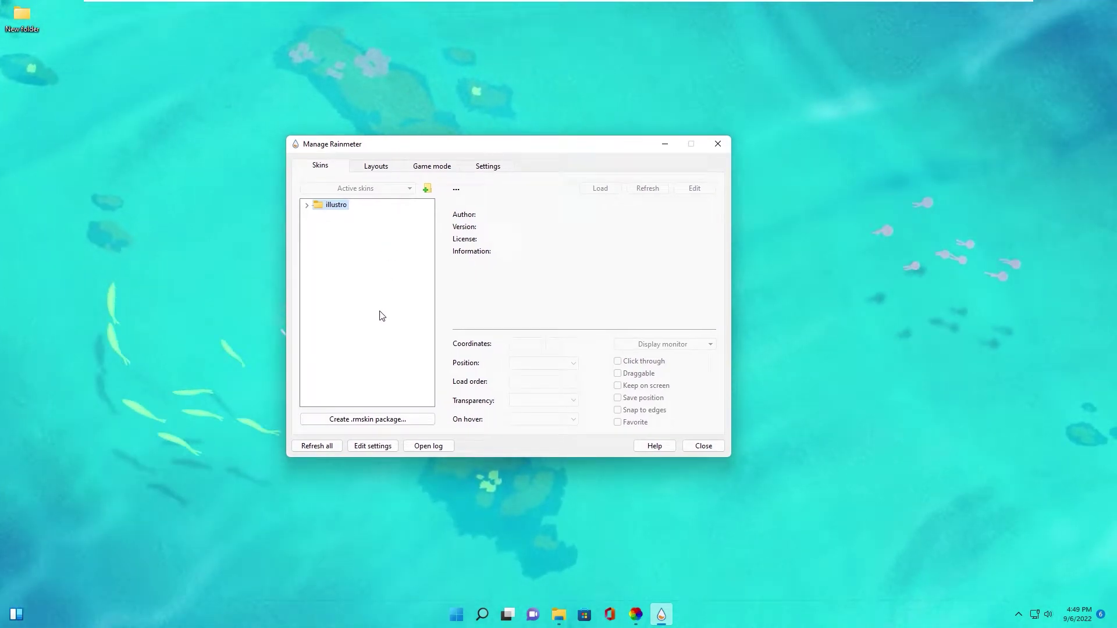
{"action": "left_click", "coordinate": [308, 449]}
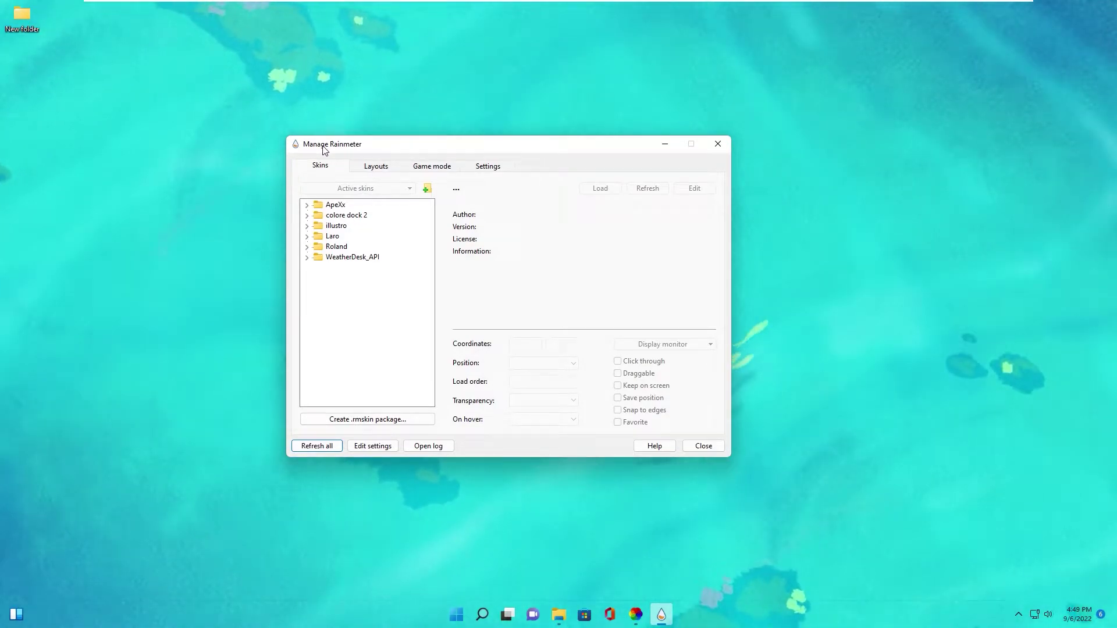
{"action": "left_click", "coordinate": [352, 318]}
{"action": "left_click_drag", "start_coordinate": [422, 151], "coordinate": [390, 162]}
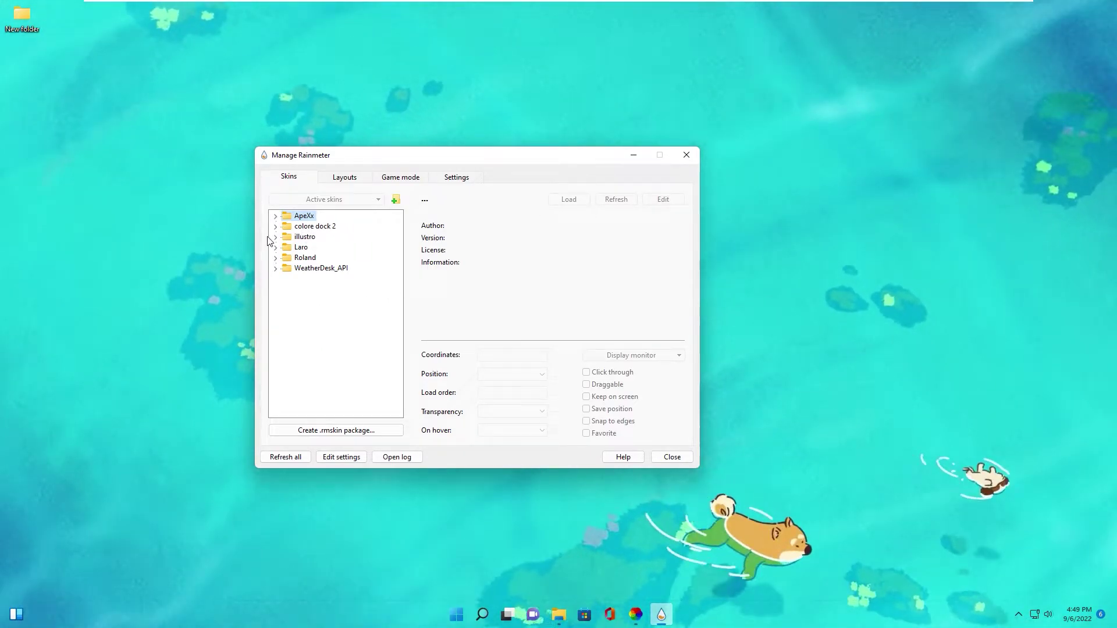
Step: Load ApeXx > Visualizer > Visualizer.ini with Position set to On desktop
{"action": "left_click", "coordinate": [276, 216]}
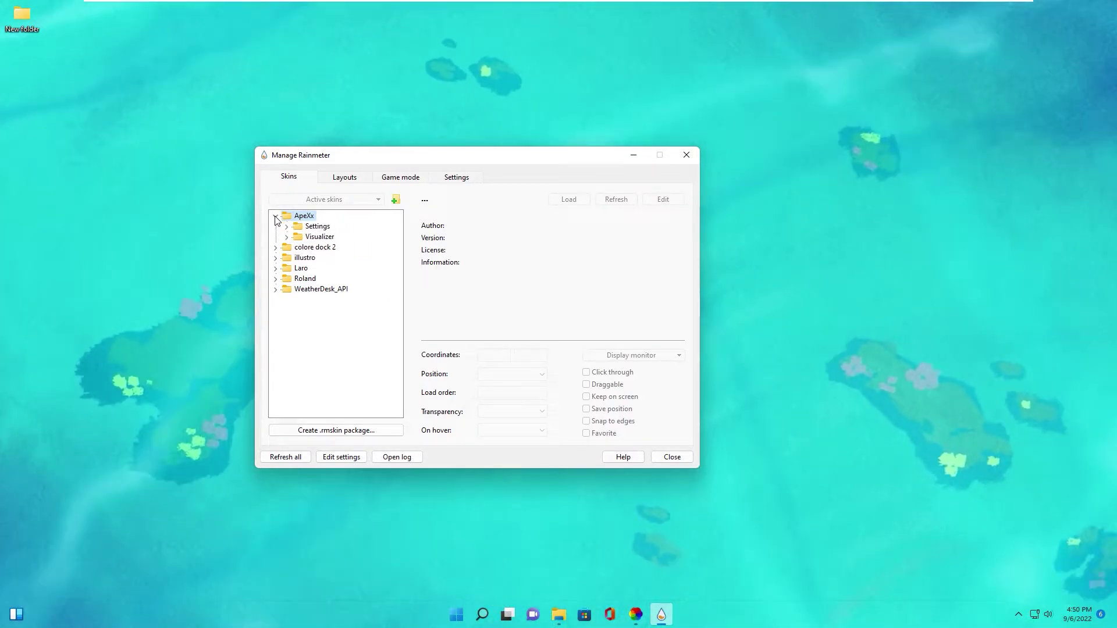
{"action": "left_click", "coordinate": [286, 237]}
{"action": "left_click", "coordinate": [328, 248]}
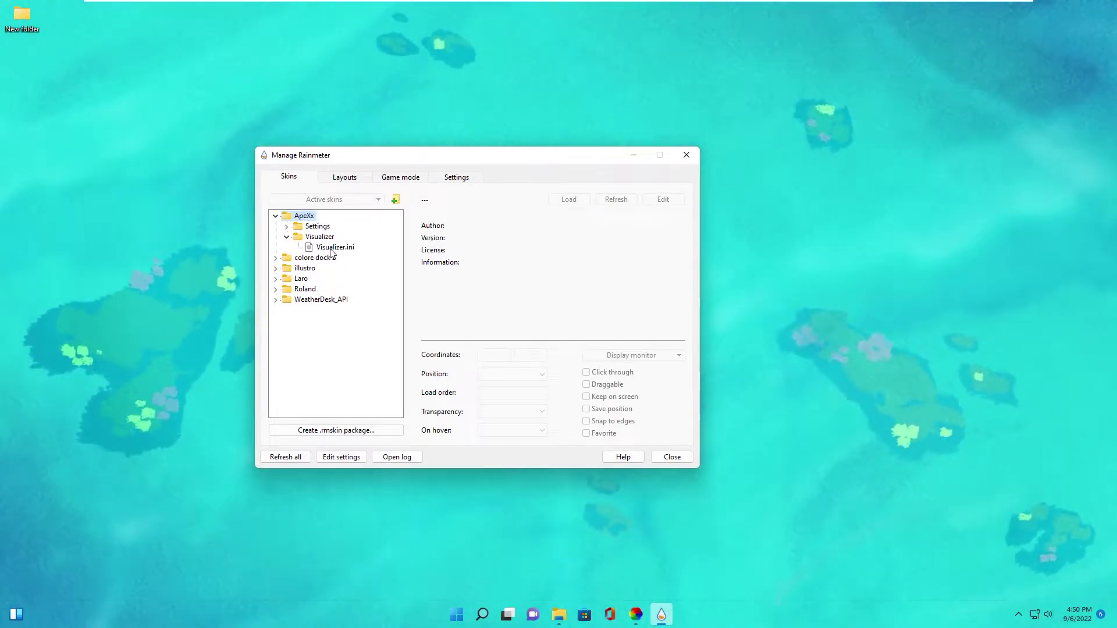
{"action": "right_click", "coordinate": [329, 248]}
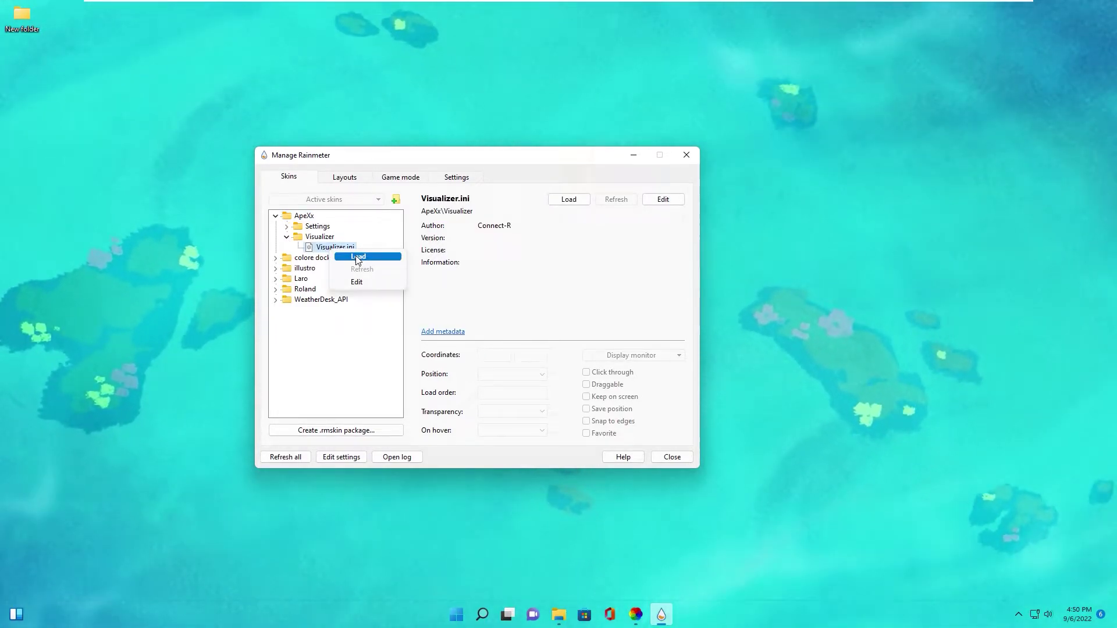
{"action": "left_click", "coordinate": [357, 258]}
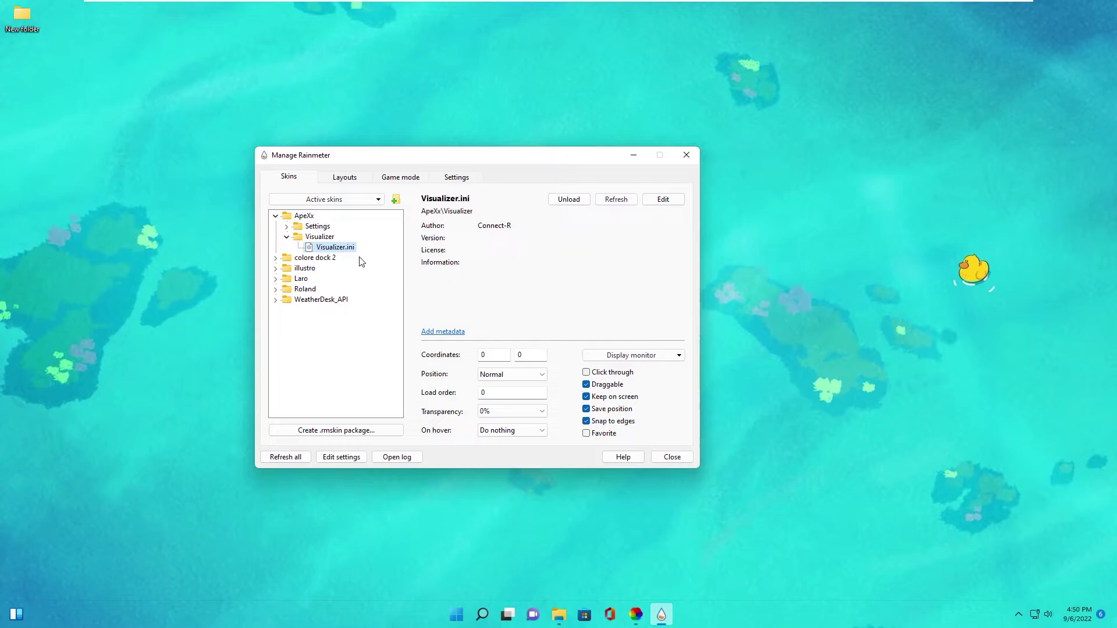
{"action": "left_click", "coordinate": [507, 379]}
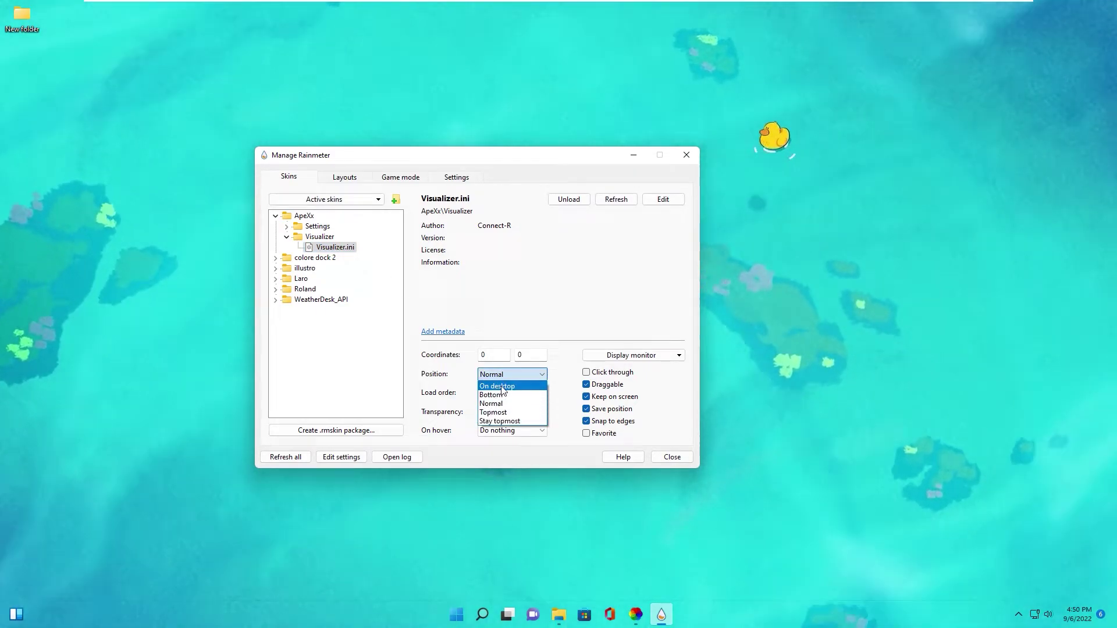
{"action": "left_click", "coordinate": [507, 386]}
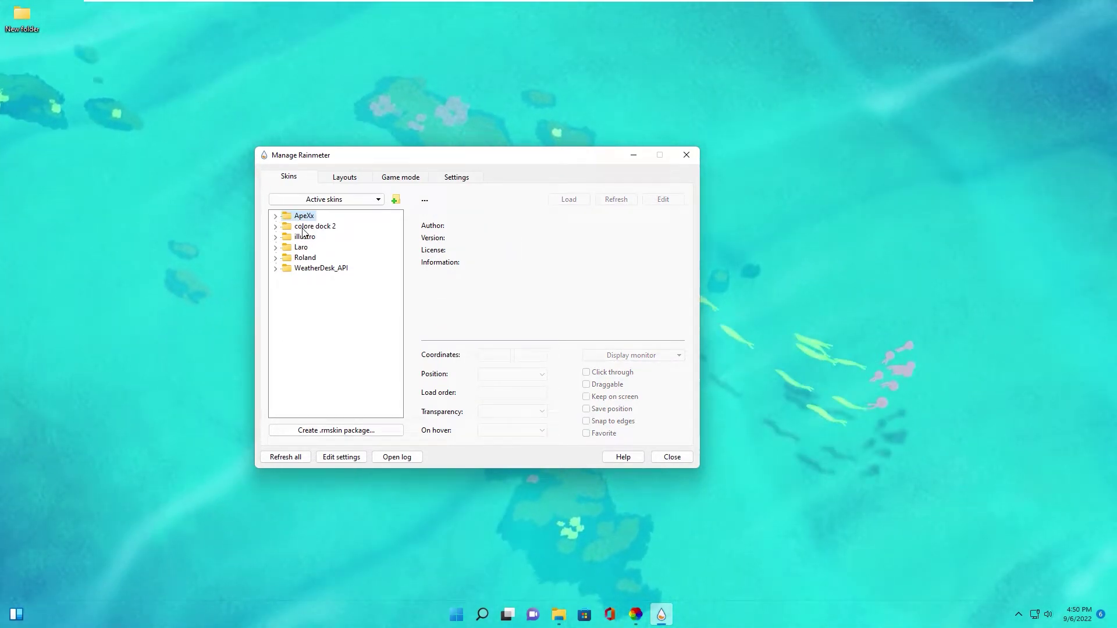
Step: Load the colore dock 2 chrome and Downloads skins and set their positions
{"action": "left_click", "coordinate": [275, 227]}
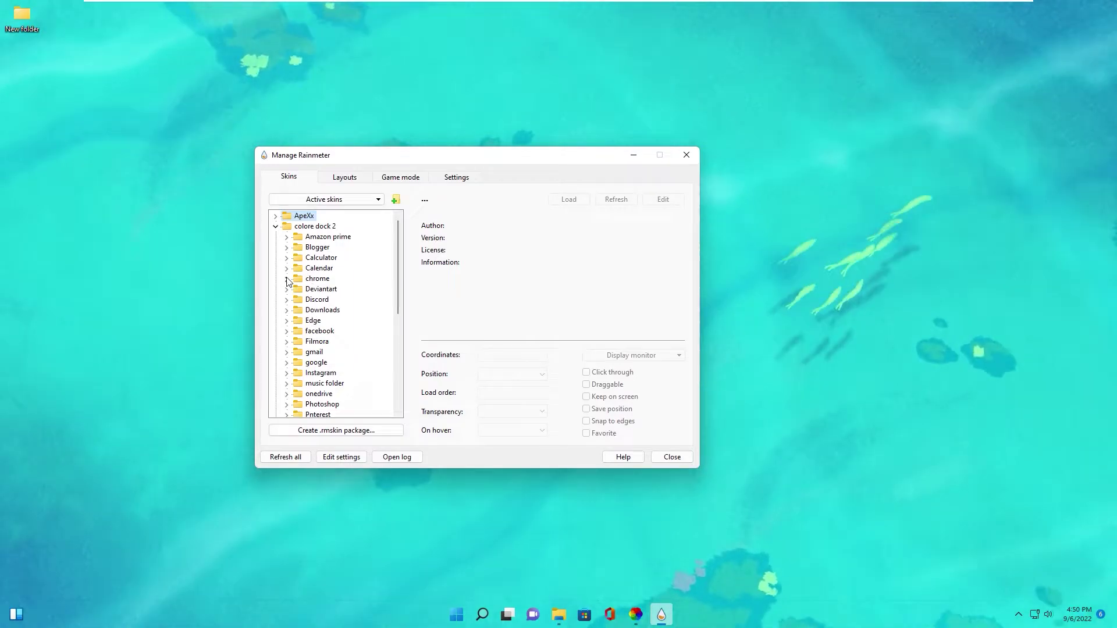
{"action": "right_click", "coordinate": [329, 290]}
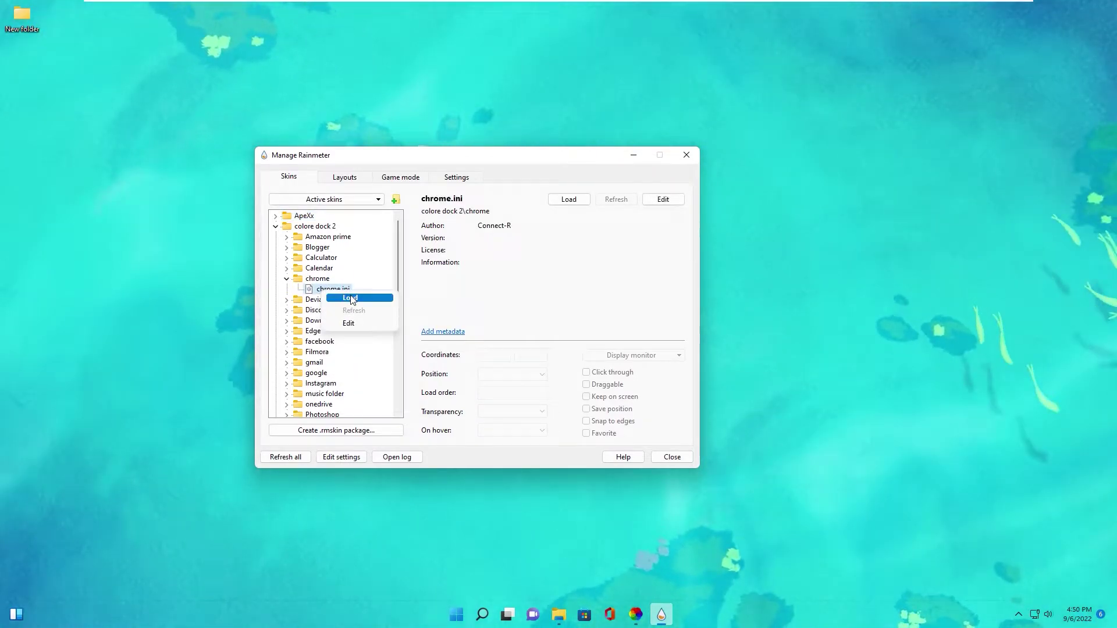
{"action": "left_click", "coordinate": [349, 298]}
{"action": "left_click", "coordinate": [492, 376]}
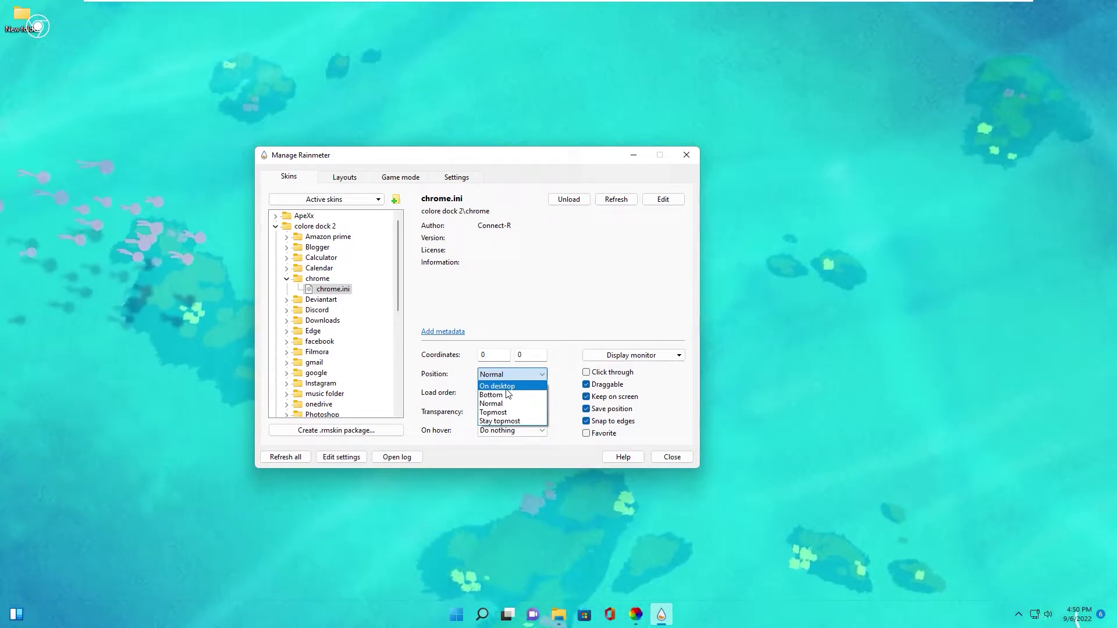
{"action": "left_click", "coordinate": [287, 280]}
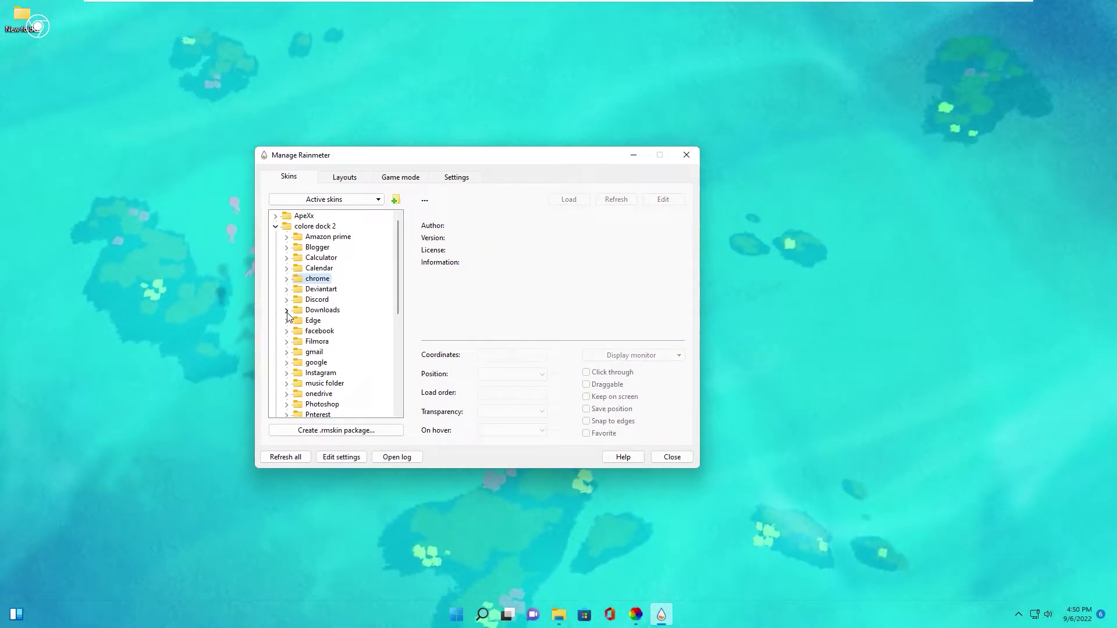
{"action": "right_click", "coordinate": [337, 320]}
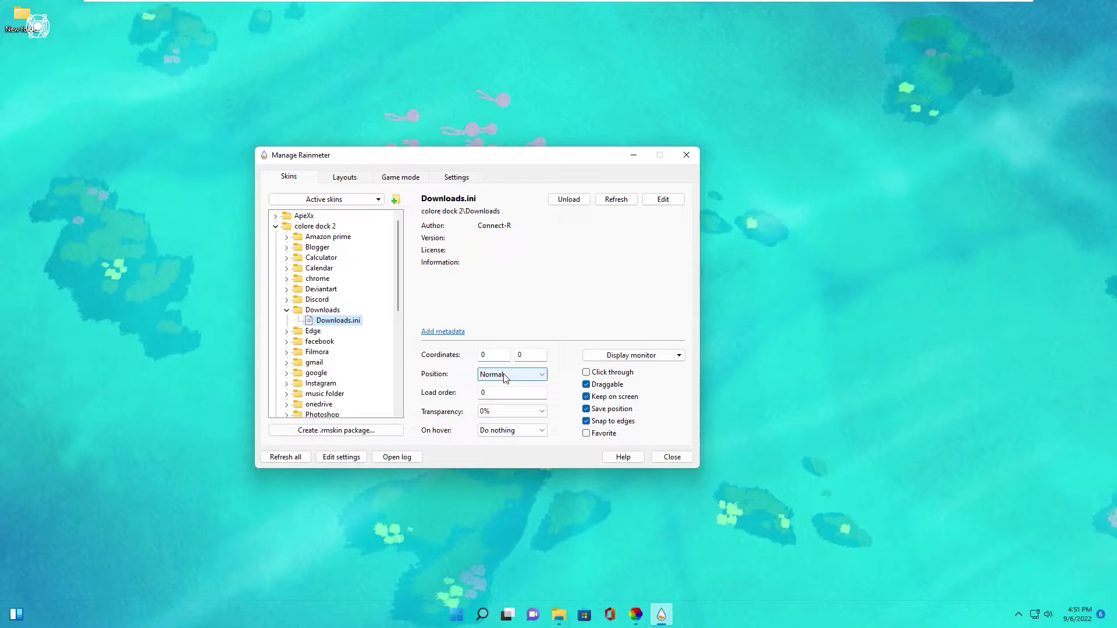
{"action": "left_click", "coordinate": [506, 375]}
{"action": "left_click", "coordinate": [276, 316]}
{"action": "left_click", "coordinate": [287, 310]}
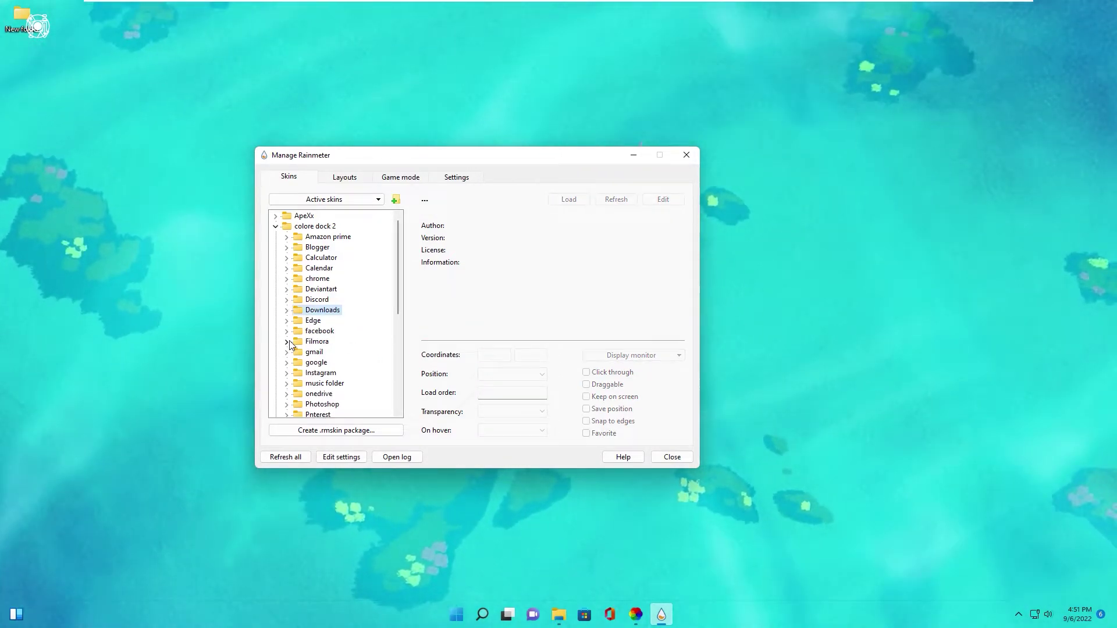
Step: Load the Edge and This PC dock skins, with This PC On desktop
{"action": "left_click", "coordinate": [285, 321]}
{"action": "right_click", "coordinate": [323, 332]}
{"action": "left_click", "coordinate": [347, 340]}
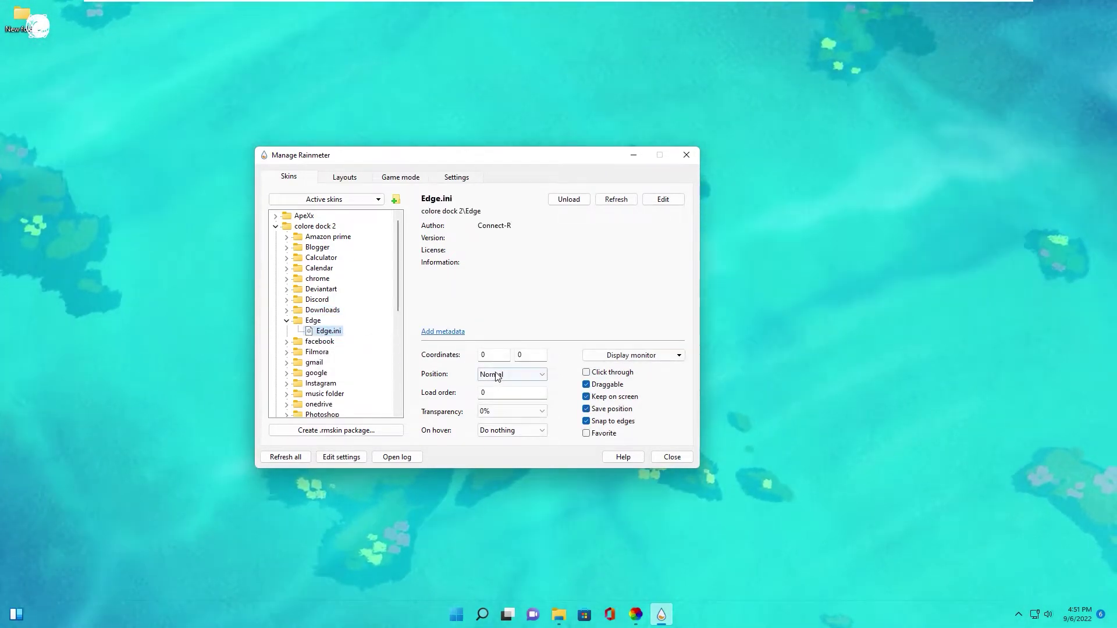
{"action": "left_click", "coordinate": [511, 374]}
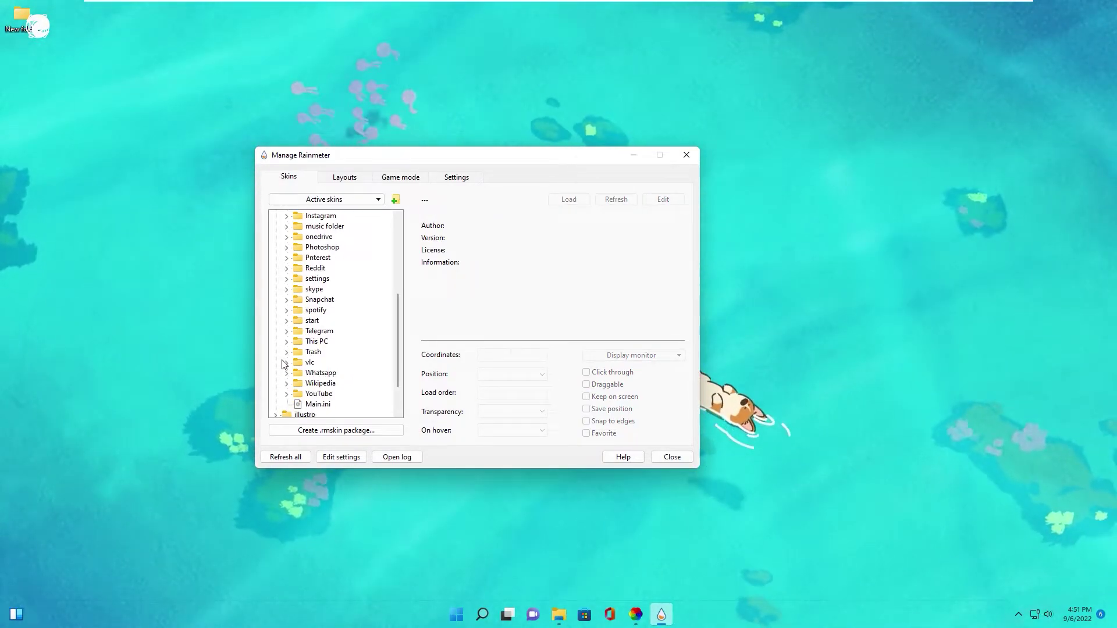
{"action": "right_click", "coordinate": [331, 353]}
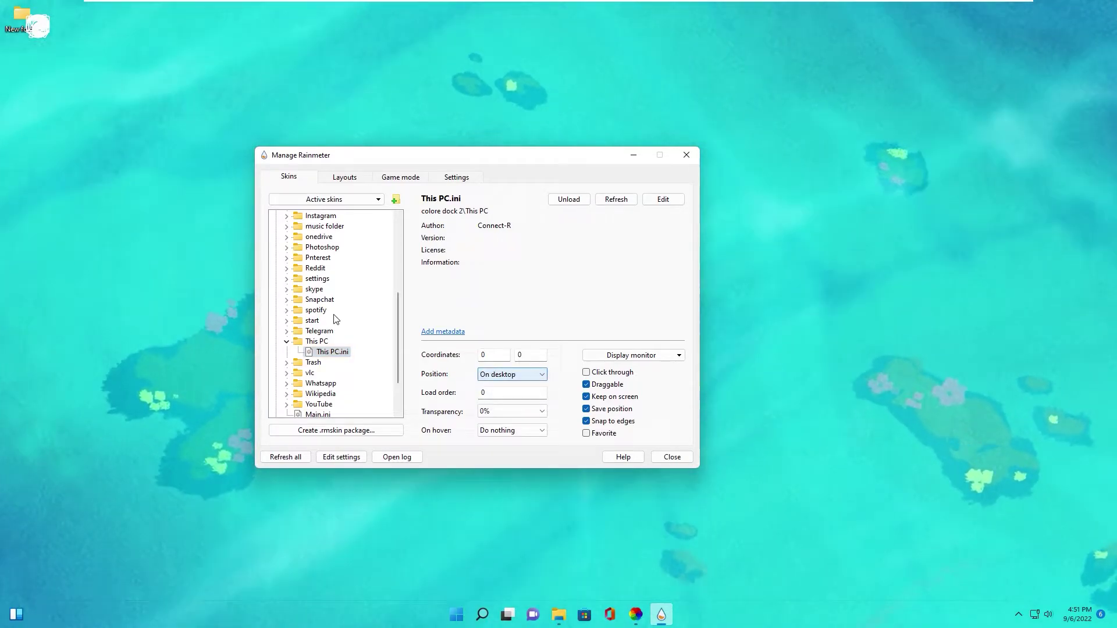
{"action": "left_click", "coordinate": [287, 342]}
{"action": "scroll", "coordinate": [278, 245], "scroll_direction": "up", "scroll_amount": 5}
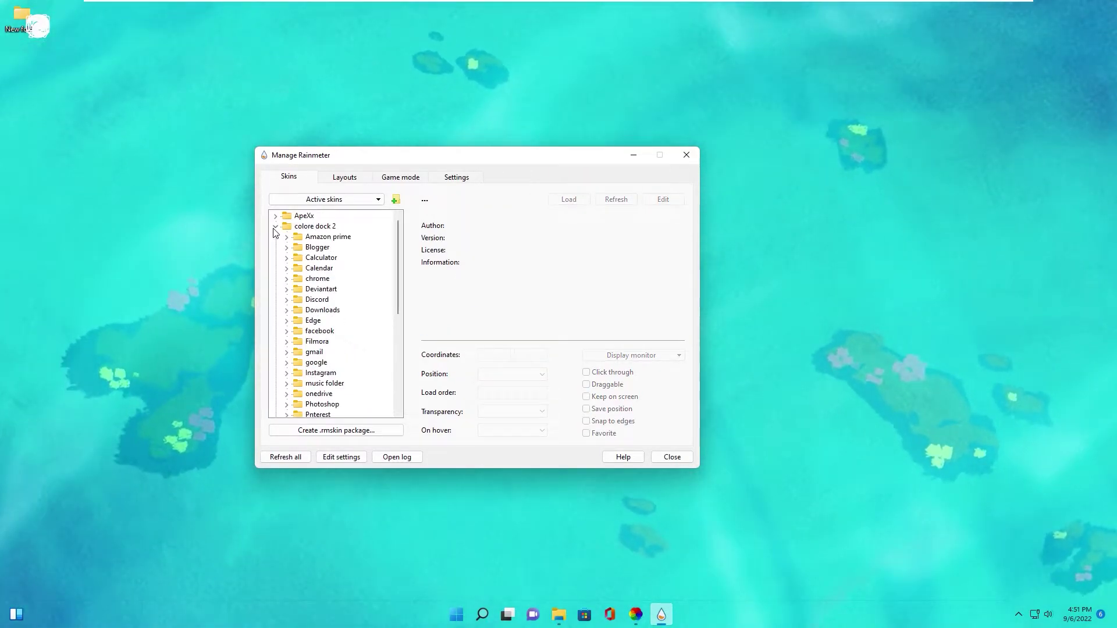
{"action": "left_click", "coordinate": [275, 228]}
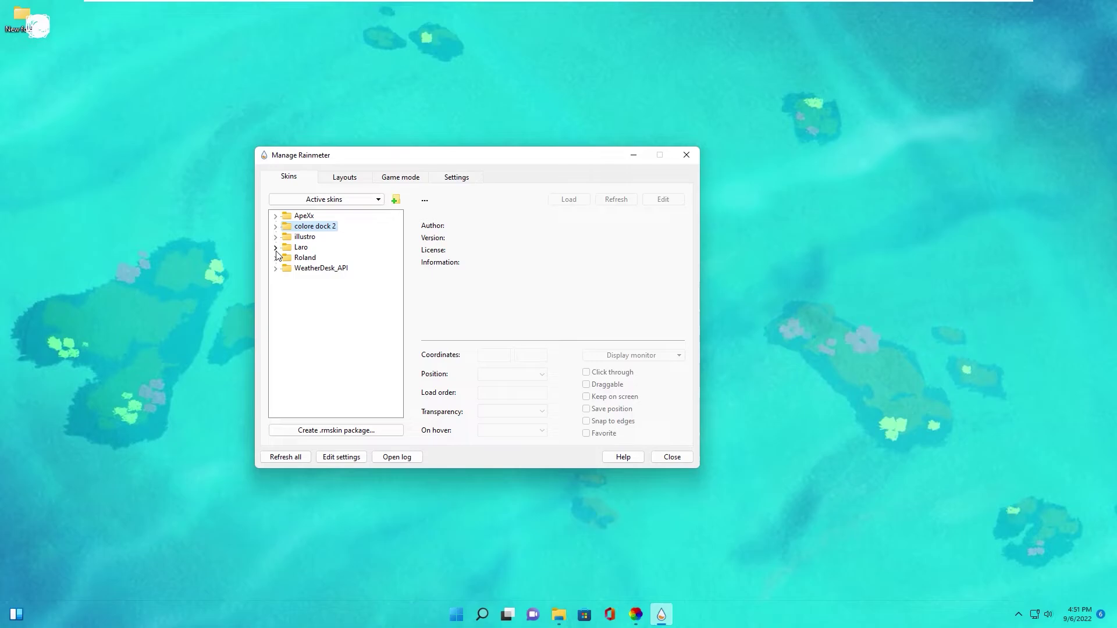
Step: Load the Laro Date calendar skin with Position set to On desktop
{"action": "left_click", "coordinate": [276, 248]}
{"action": "left_click", "coordinate": [286, 258]}
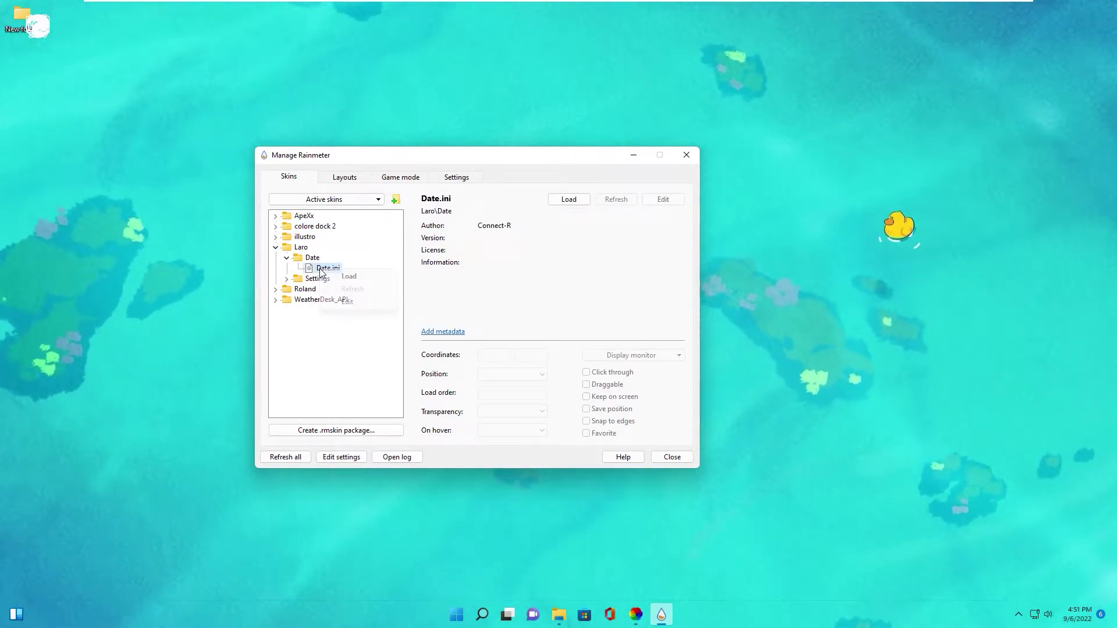
{"action": "left_click", "coordinate": [348, 277]}
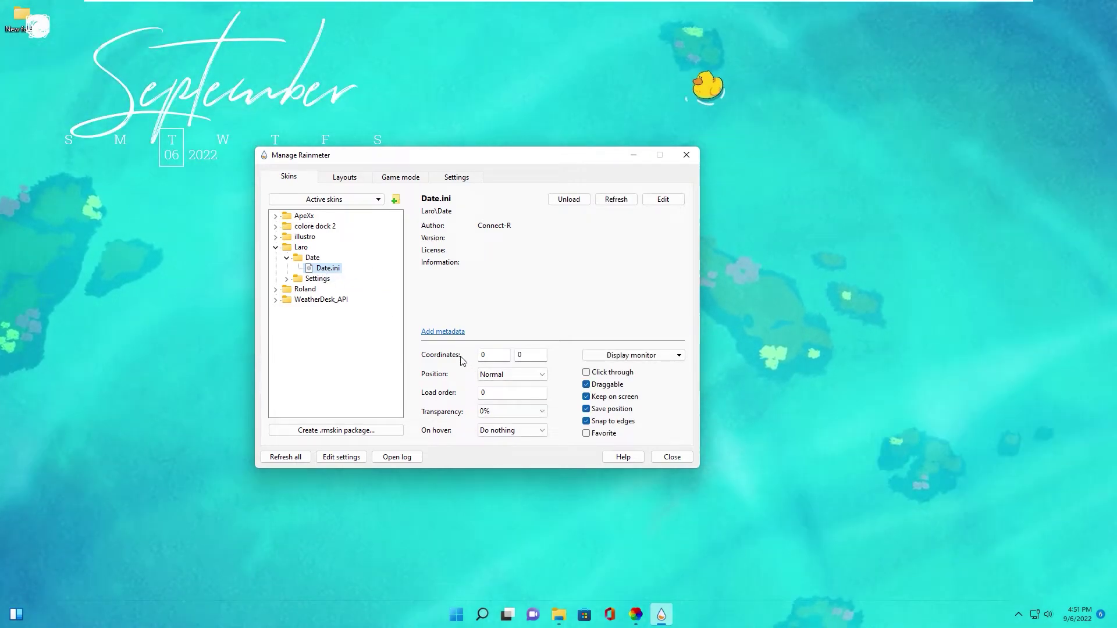
{"action": "left_click", "coordinate": [510, 375]}
{"action": "left_click", "coordinate": [506, 387]}
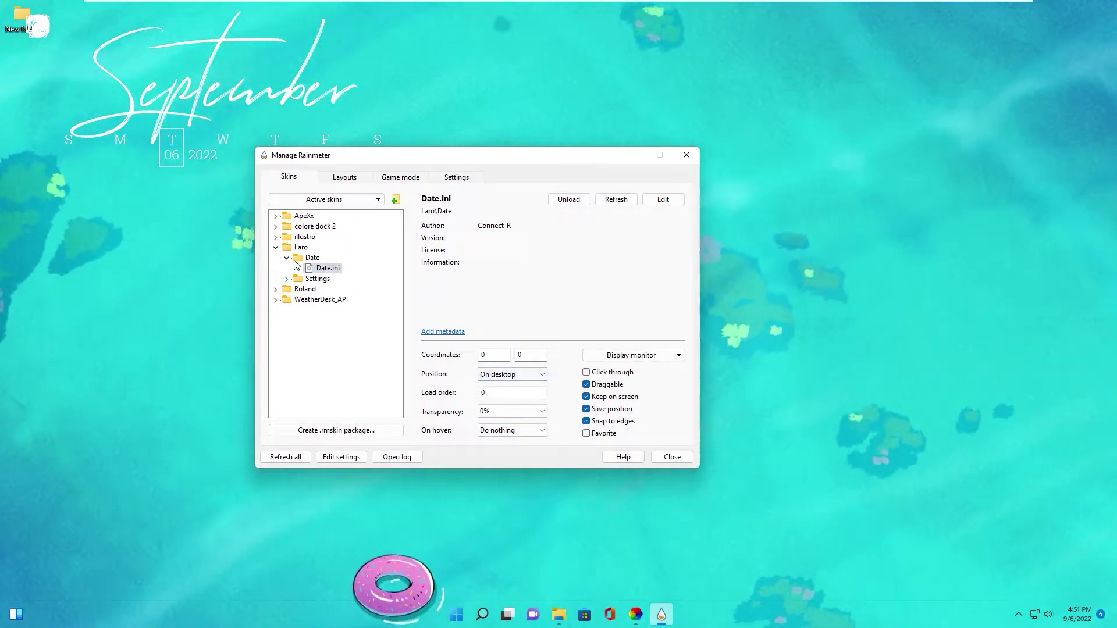
{"action": "left_click", "coordinate": [276, 247]}
Step: Load the Roland Time clock and the WeatherDesk skin, setting WeatherDesk to On desktop
{"action": "left_click", "coordinate": [276, 258]}
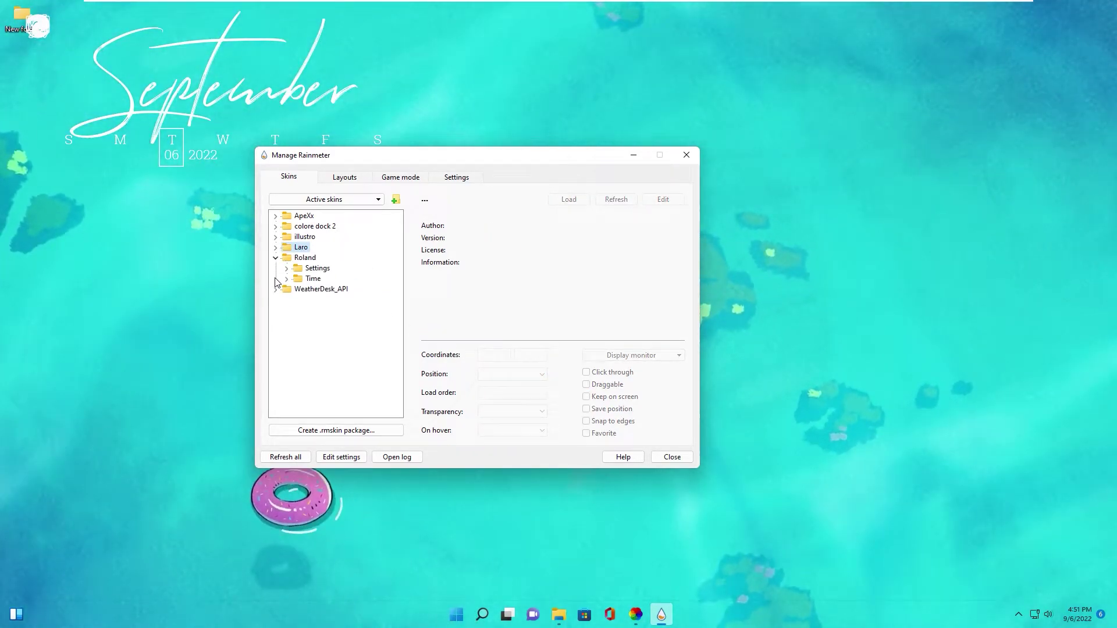
{"action": "left_click", "coordinate": [287, 279]}
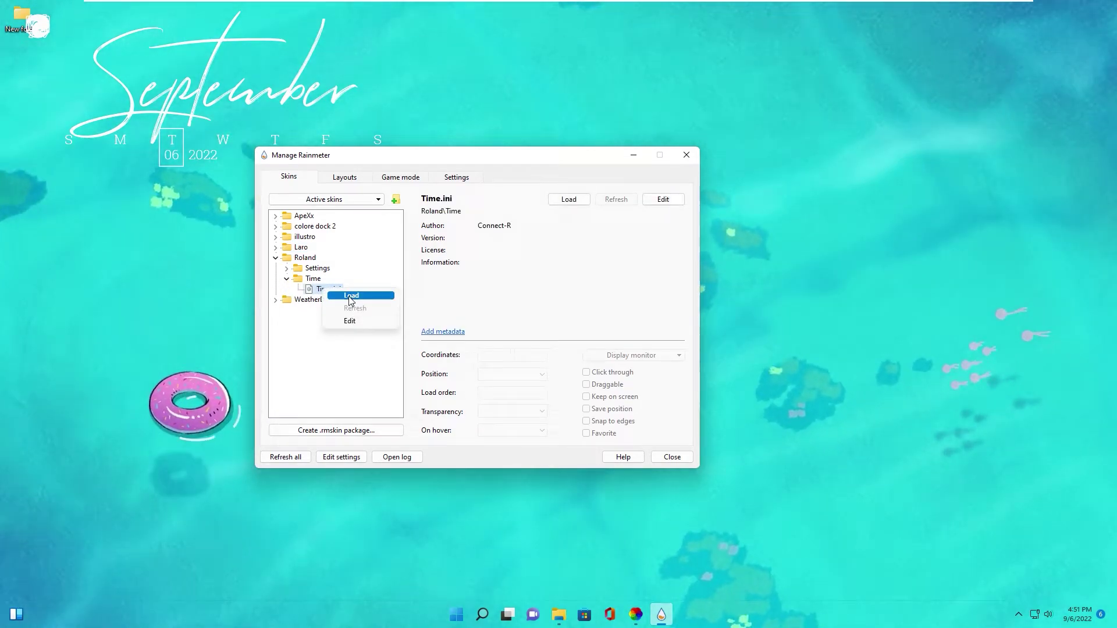
{"action": "left_click", "coordinate": [352, 295]}
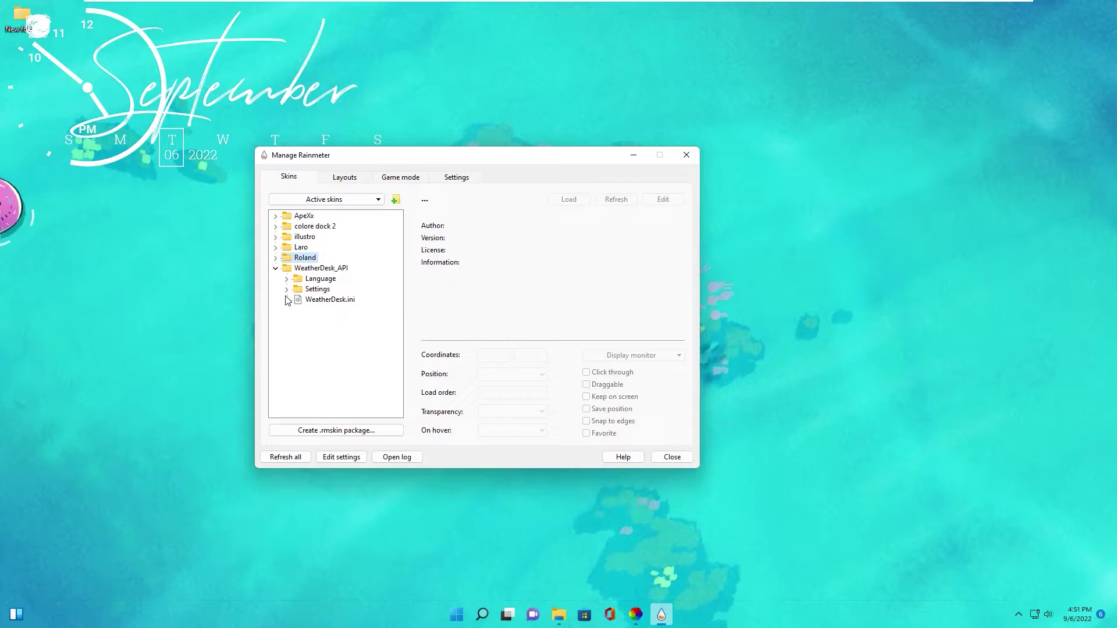
{"action": "left_click", "coordinate": [343, 309]}
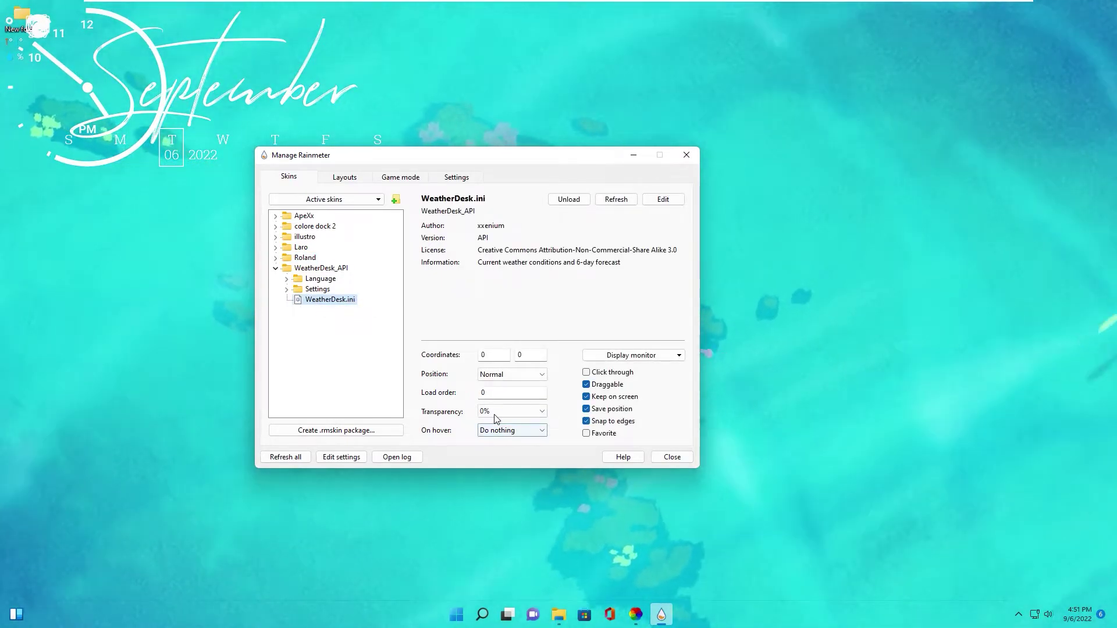
{"action": "left_click", "coordinate": [489, 374]}
{"action": "left_click", "coordinate": [497, 387]}
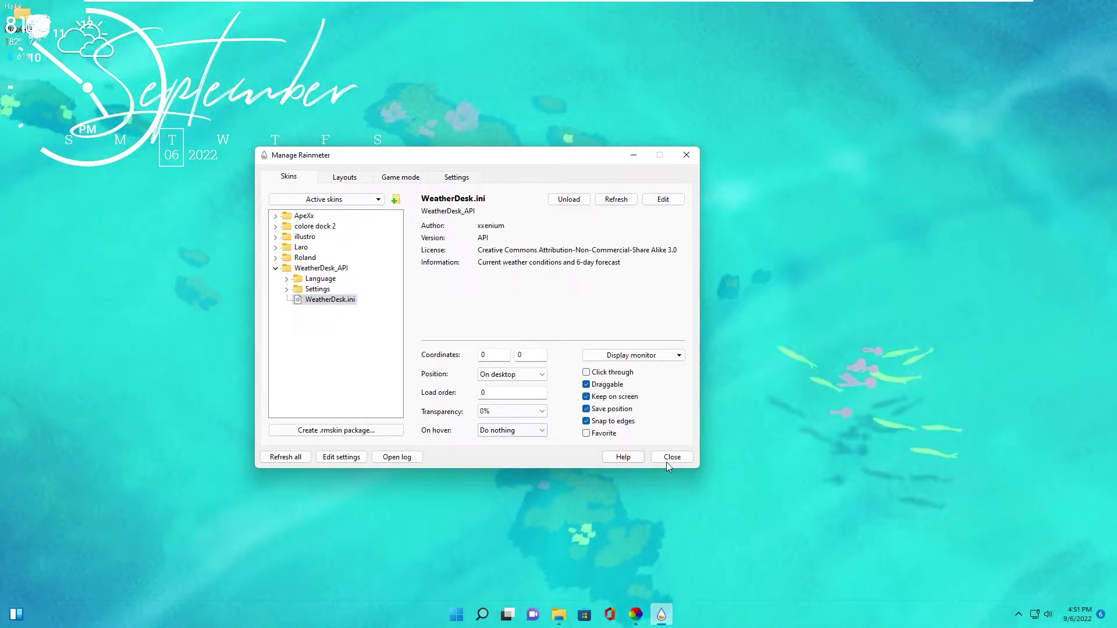
Step: Drag the calendar to the centre, the clock right and the Edge icon up, then reopen Manage Rainmeter
{"action": "left_click", "coordinate": [635, 156]}
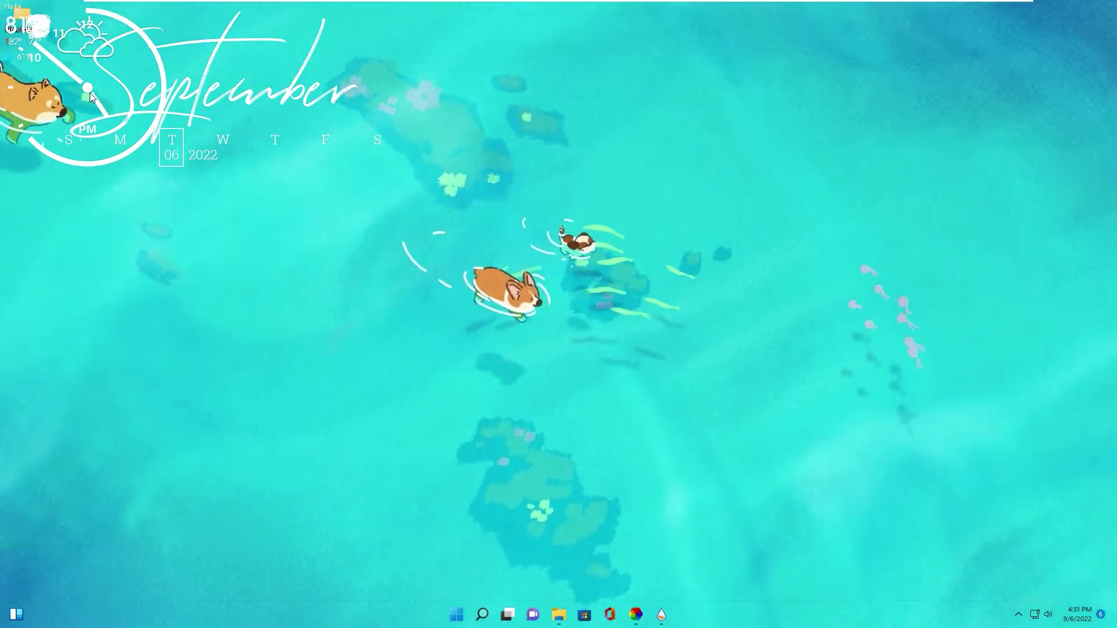
{"action": "left_click_drag", "start_coordinate": [85, 89], "coordinate": [908, 211]}
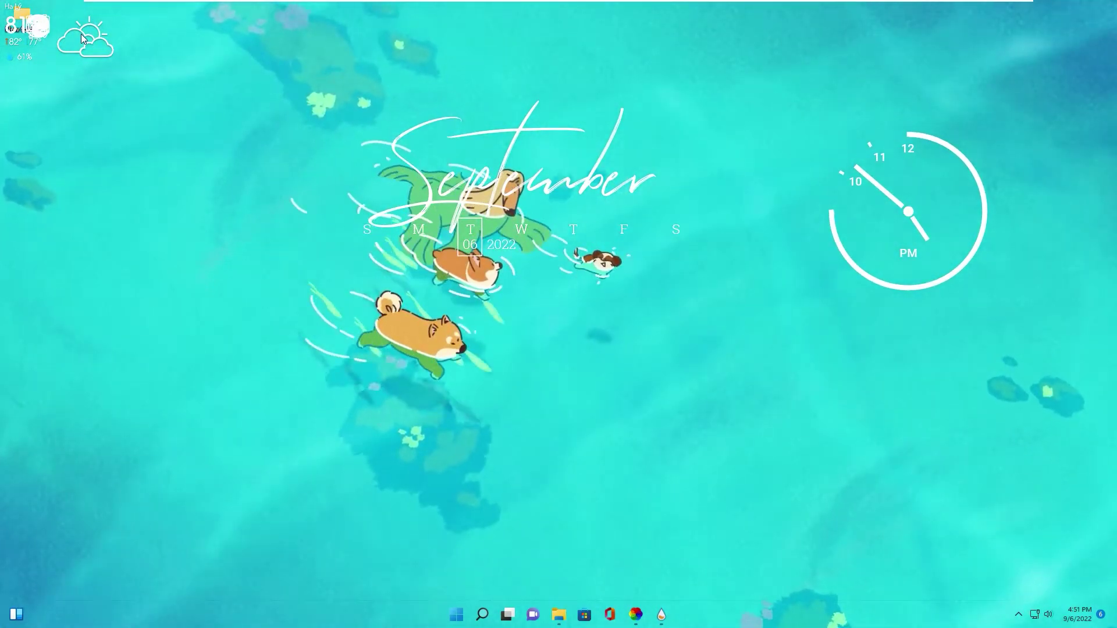
{"action": "left_click_drag", "start_coordinate": [84, 38], "coordinate": [658, 320]}
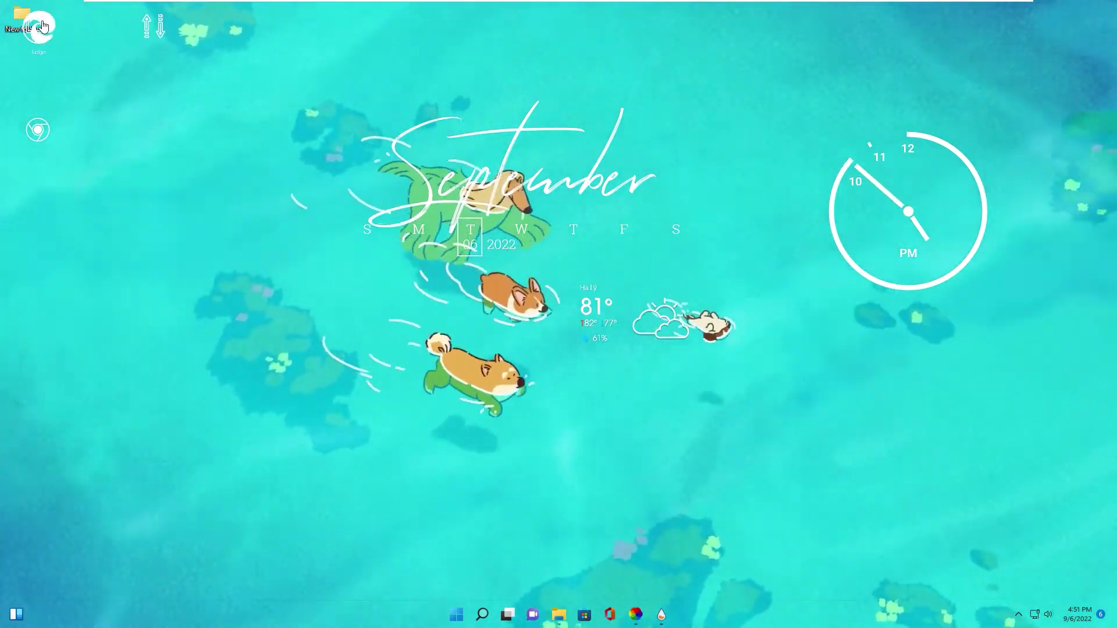
{"action": "left_click_drag", "start_coordinate": [43, 25], "coordinate": [2, 246]}
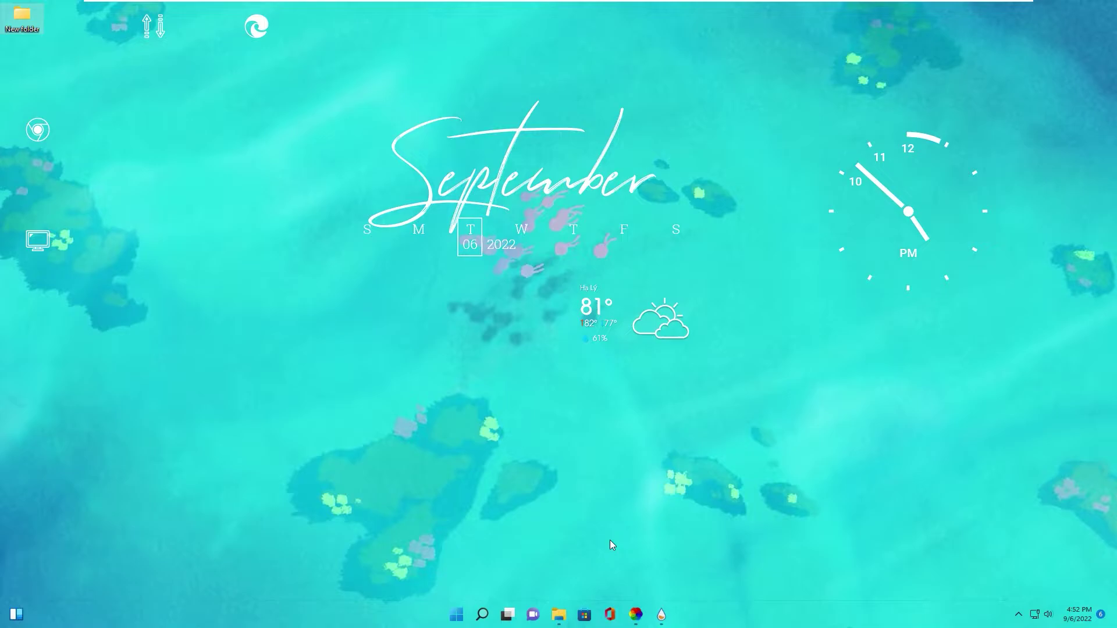
{"action": "left_click", "coordinate": [662, 615]}
{"action": "left_click_drag", "start_coordinate": [359, 163], "coordinate": [309, 164]}
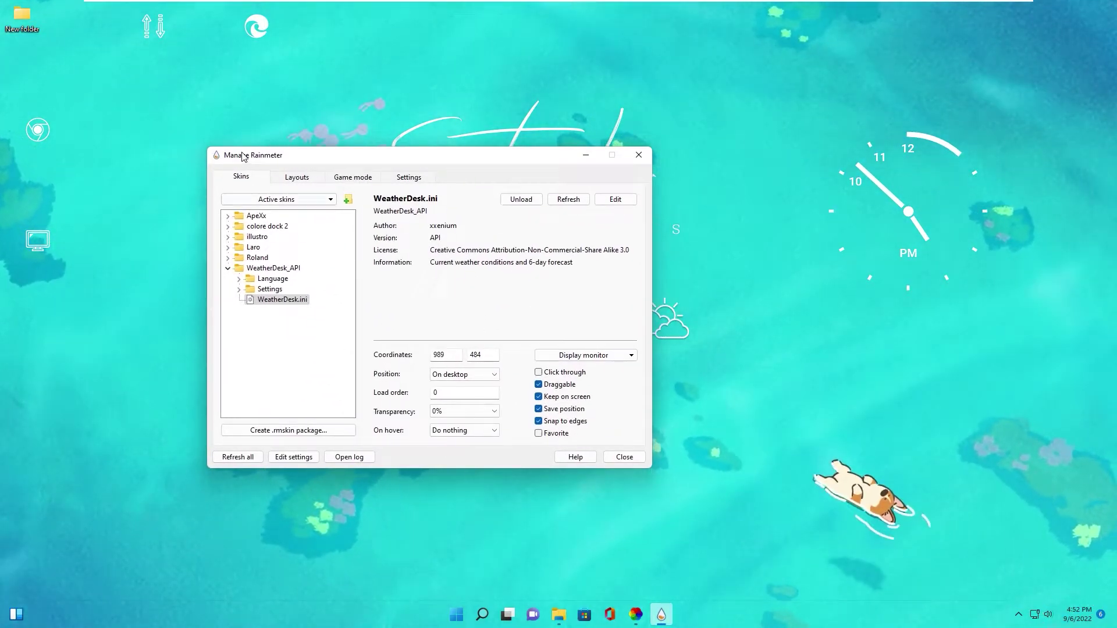
Step: Load WeatherDesk_API > Settings > Settings.ini and move its panel toward the screen centre
{"action": "left_click", "coordinate": [239, 289]}
{"action": "right_click", "coordinate": [276, 300]}
{"action": "left_click", "coordinate": [291, 310]}
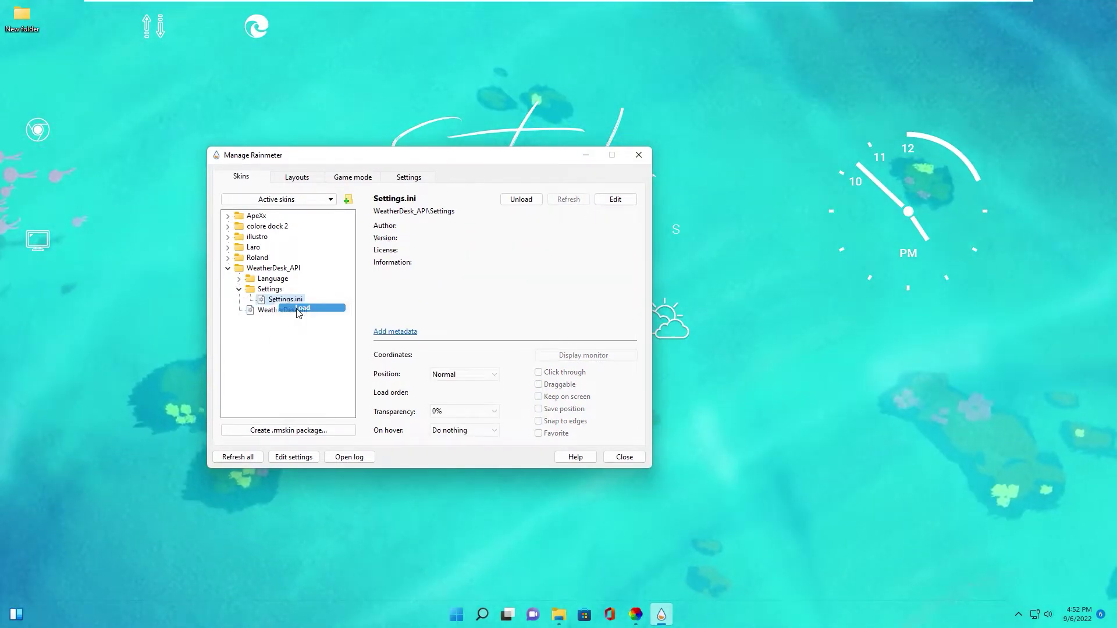
{"action": "left_click_drag", "start_coordinate": [118, 12], "coordinate": [278, 144]}
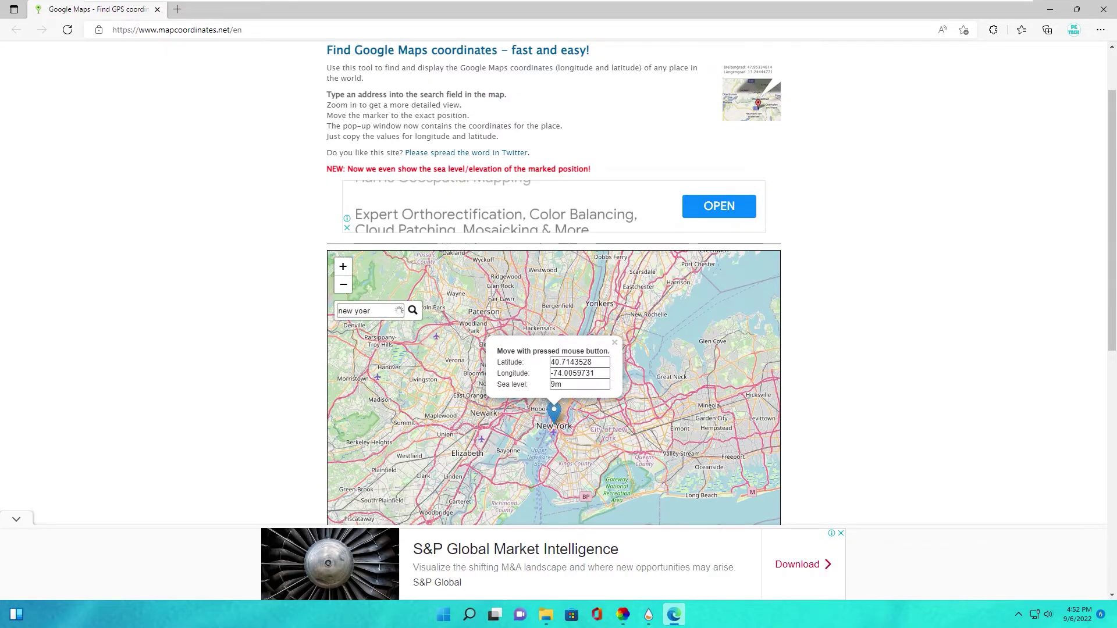
Step: Correct the map search and pick New York, United States, then minimize Edge
{"action": "key", "text": "BackSpace"}
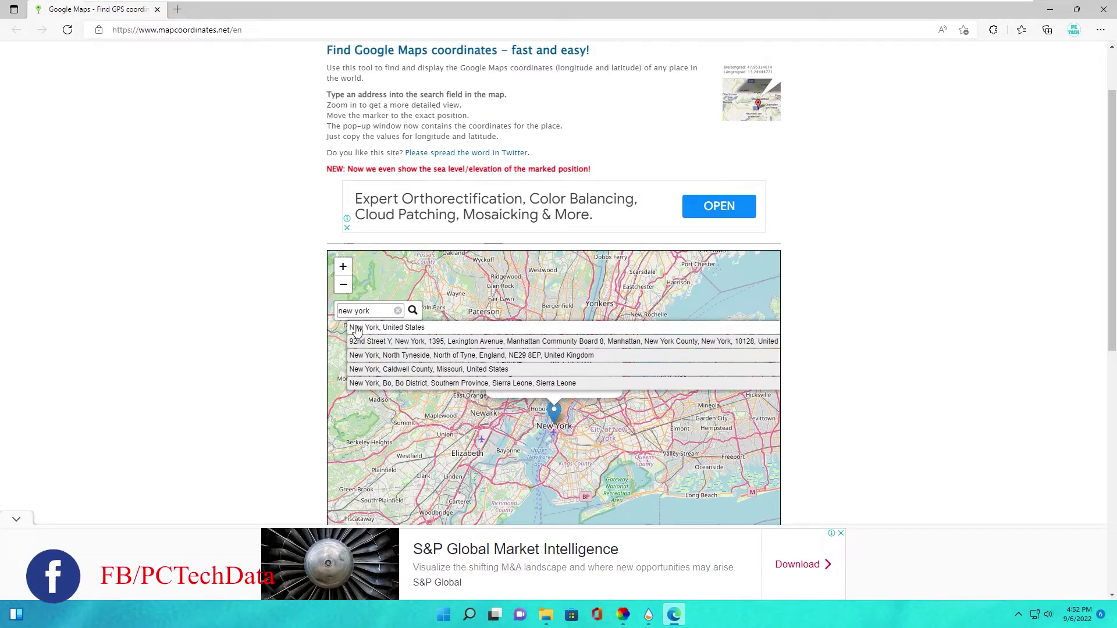
{"action": "left_click", "coordinate": [357, 330]}
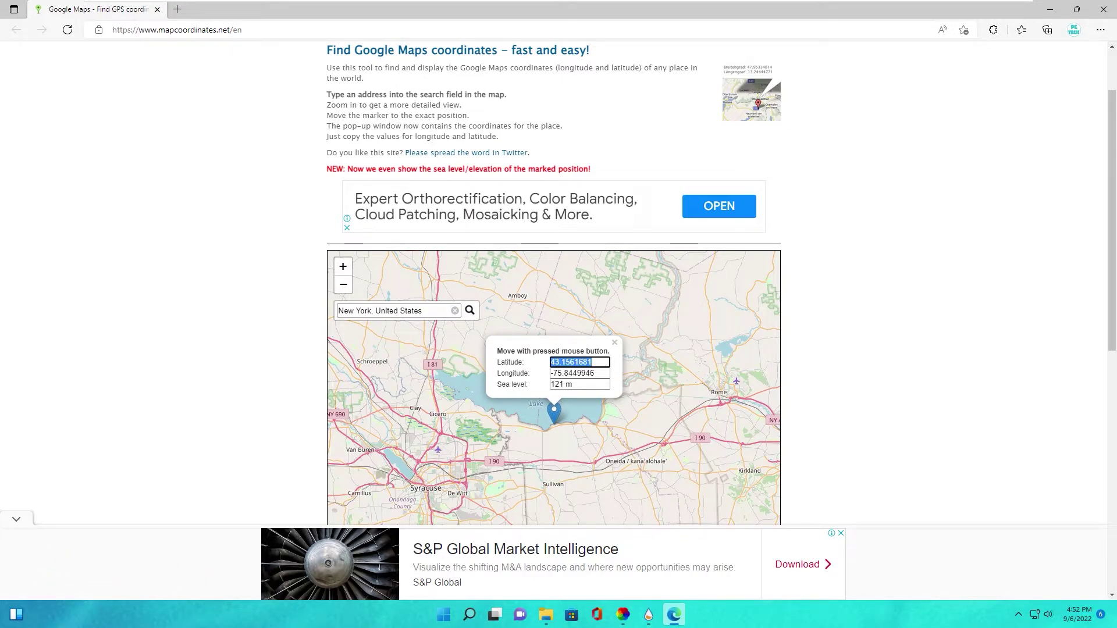
{"action": "left_click", "coordinate": [1048, 8]}
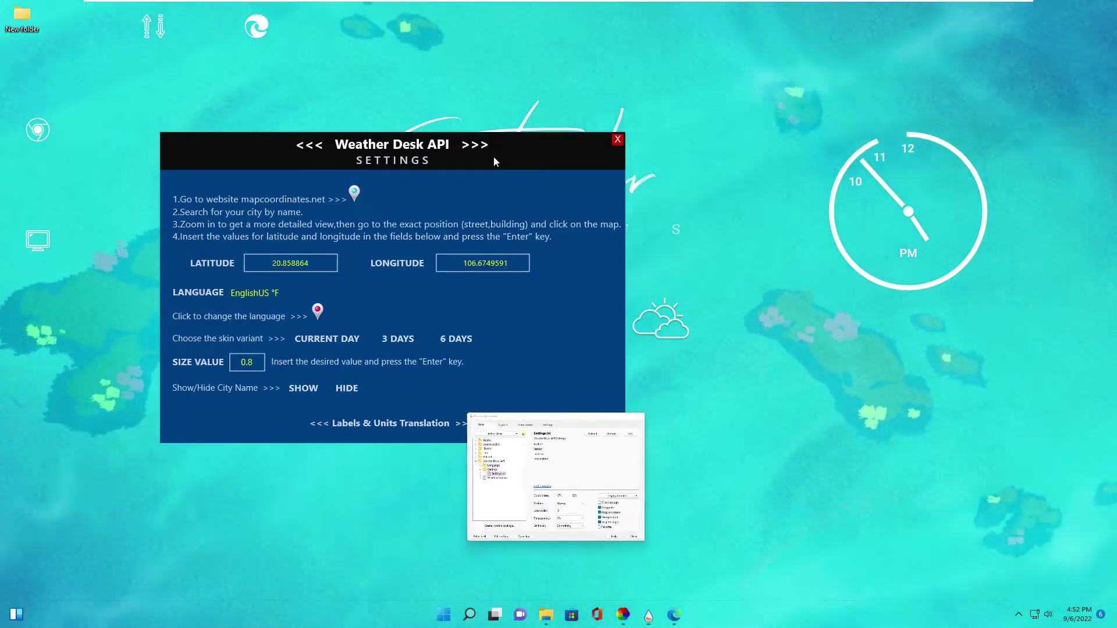
Step: Paste latitude 43.1561681 into the Weather Desk settings and commit it
{"action": "left_click_drag", "start_coordinate": [329, 156], "coordinate": [323, 156]}
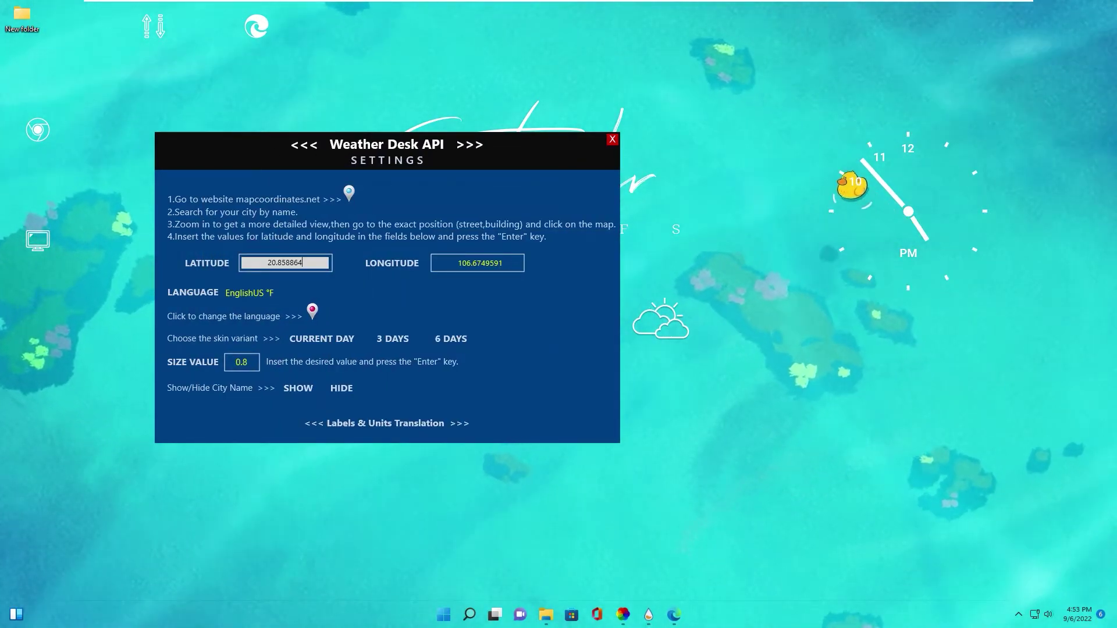
{"action": "key", "text": "ctrl+a"}
{"action": "type", "text": "43.1561681"}
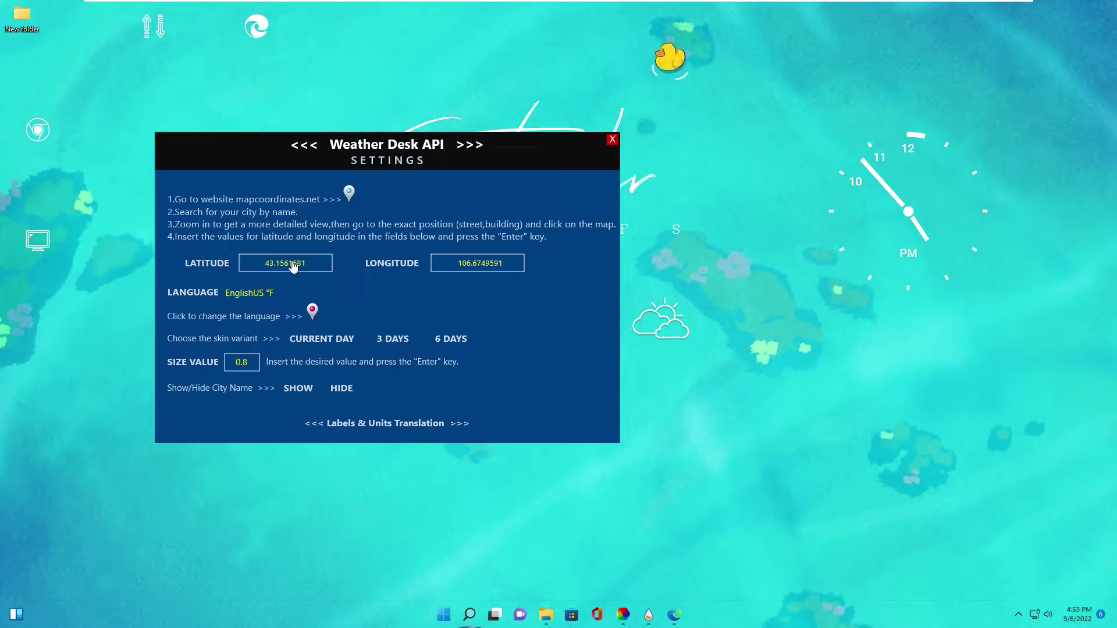
{"action": "key", "text": "Return"}
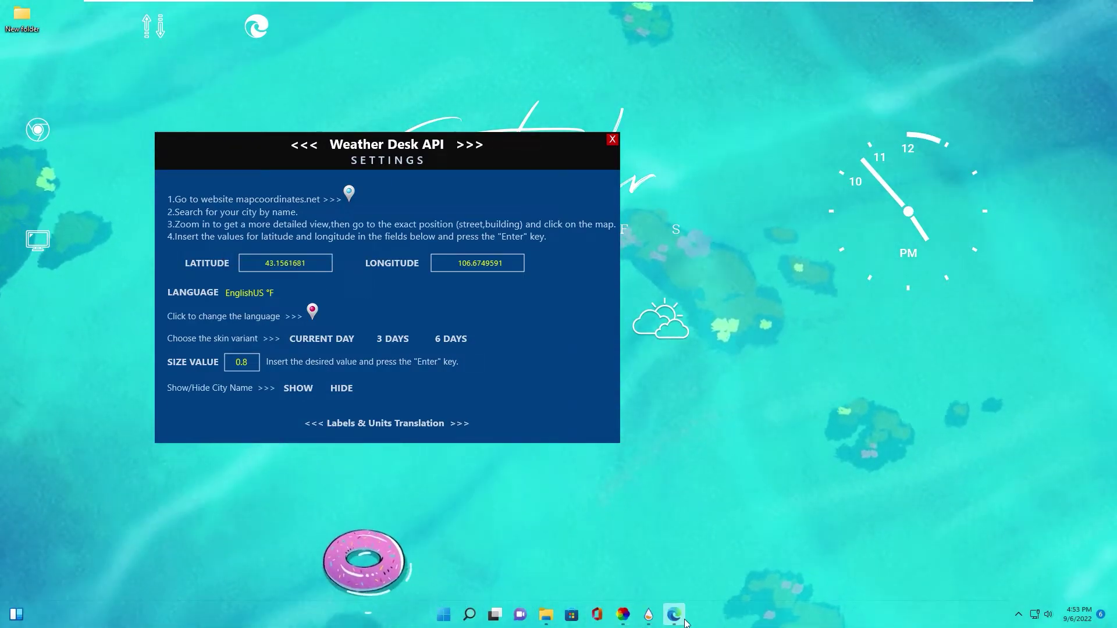
Step: Paste longitude -75.8449946 into the longitude field from the coordinates site
{"action": "left_click", "coordinate": [674, 615]}
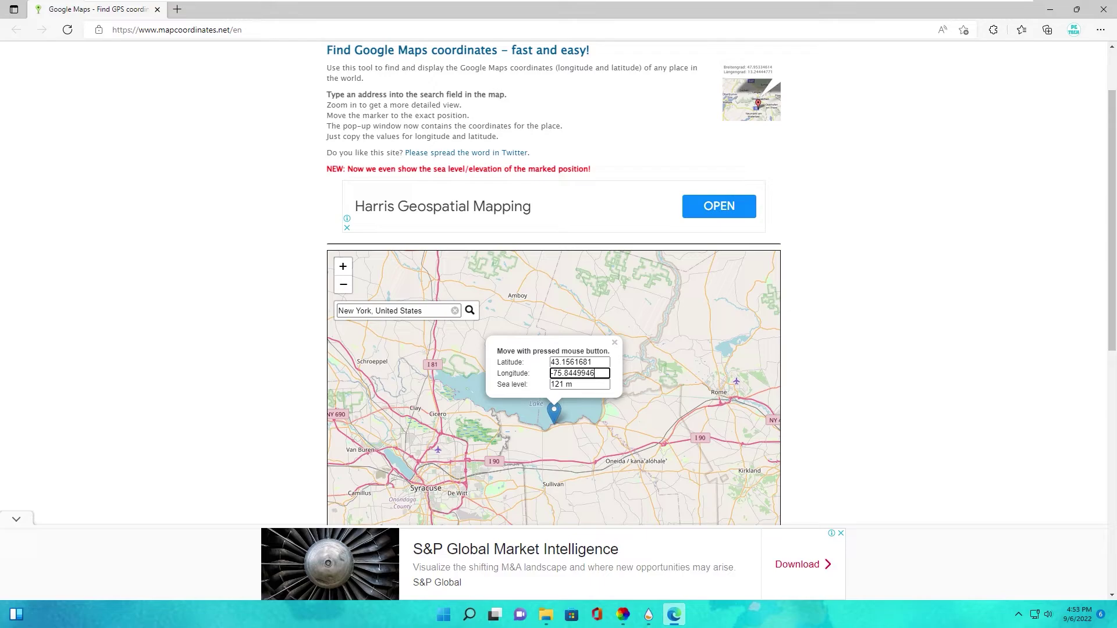
{"action": "left_click", "coordinate": [1055, 10]}
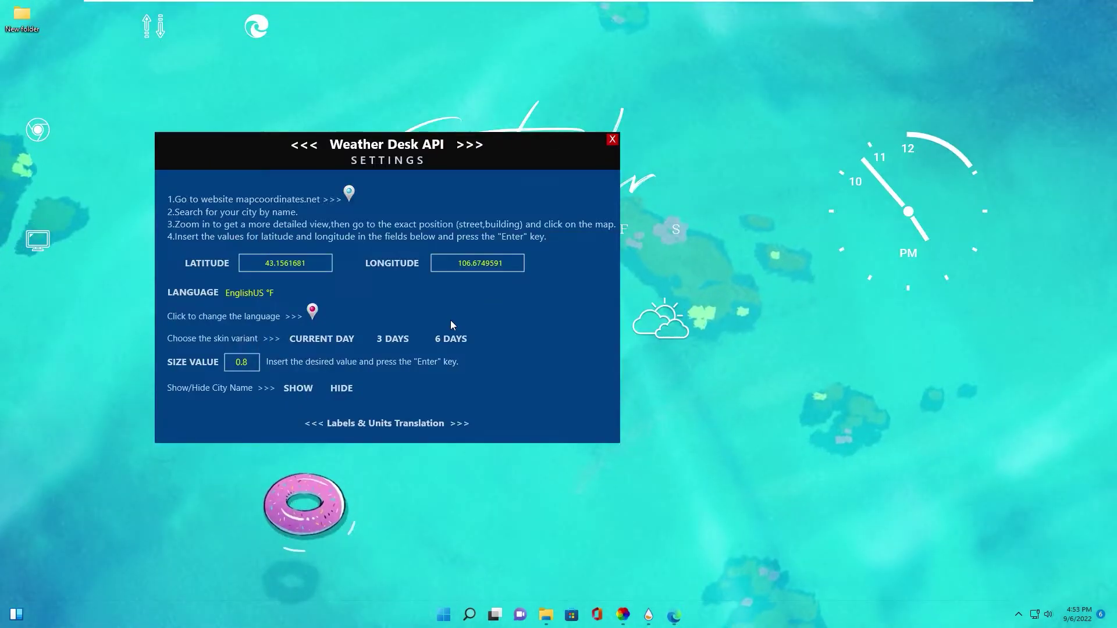
{"action": "left_click", "coordinate": [505, 263]}
{"action": "key", "text": "ctrl+a"}
{"action": "type", "text": "-75.8449946"}
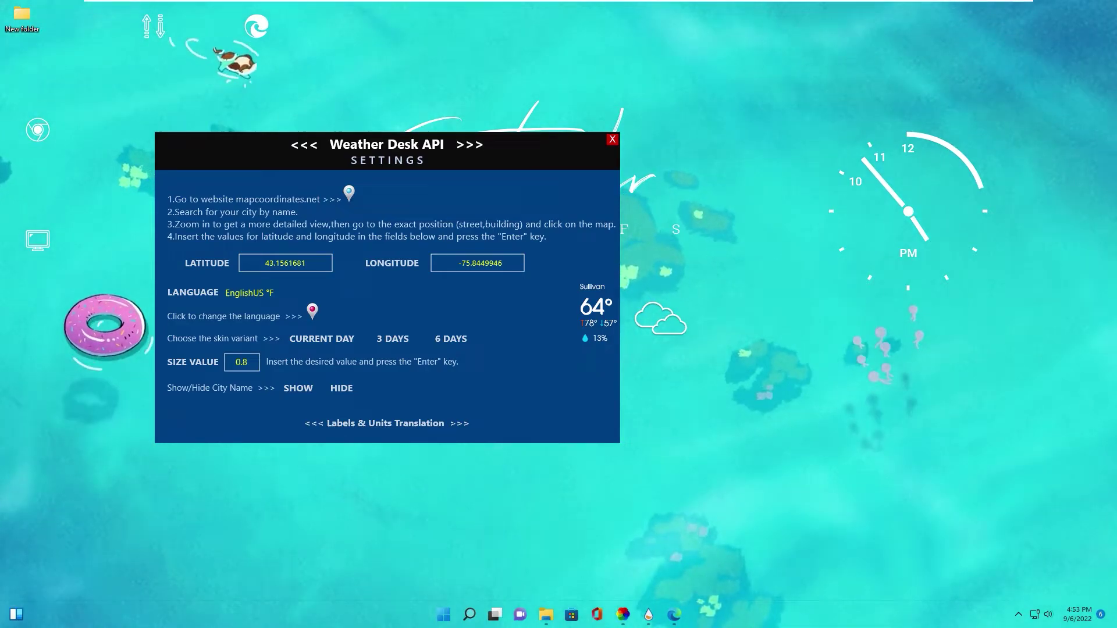
{"action": "left_click_drag", "start_coordinate": [483, 159], "coordinate": [370, 170]}
{"action": "mouse_move", "coordinate": [618, 314]}
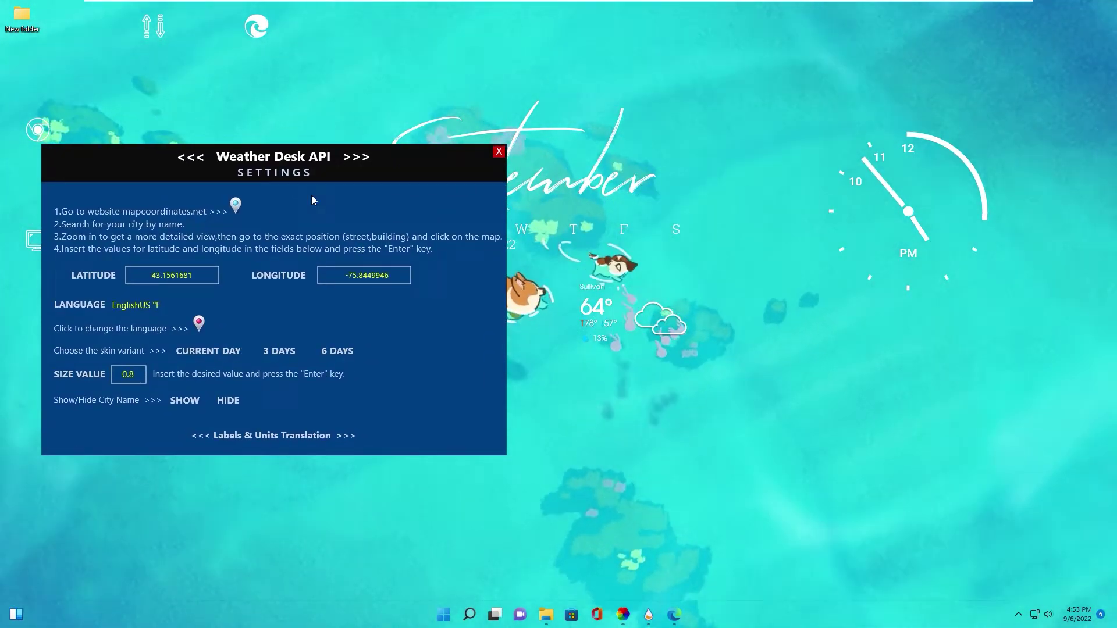
{"action": "mouse_move", "coordinate": [394, 162]}
{"action": "left_mouse_down"}
{"action": "mouse_move", "coordinate": [407, 159]}
{"action": "mouse_move", "coordinate": [392, 157]}
{"action": "left_mouse_up"}
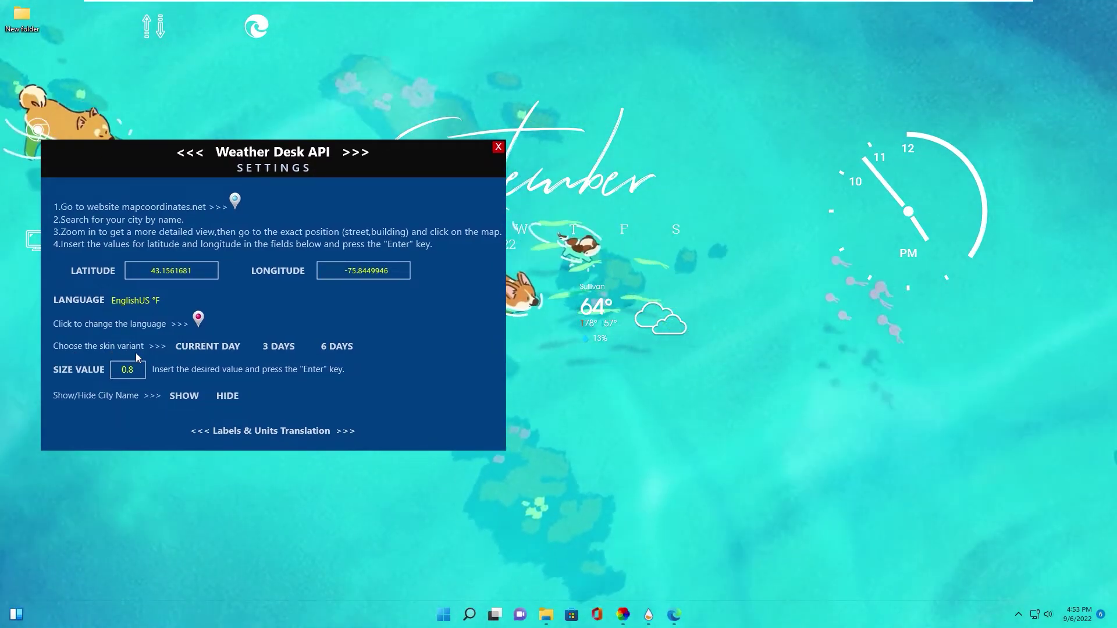
Step: Choose CURRENT DAY, try size 1 then keep 0.8, and close the settings panel
{"action": "left_click", "coordinate": [224, 349]}
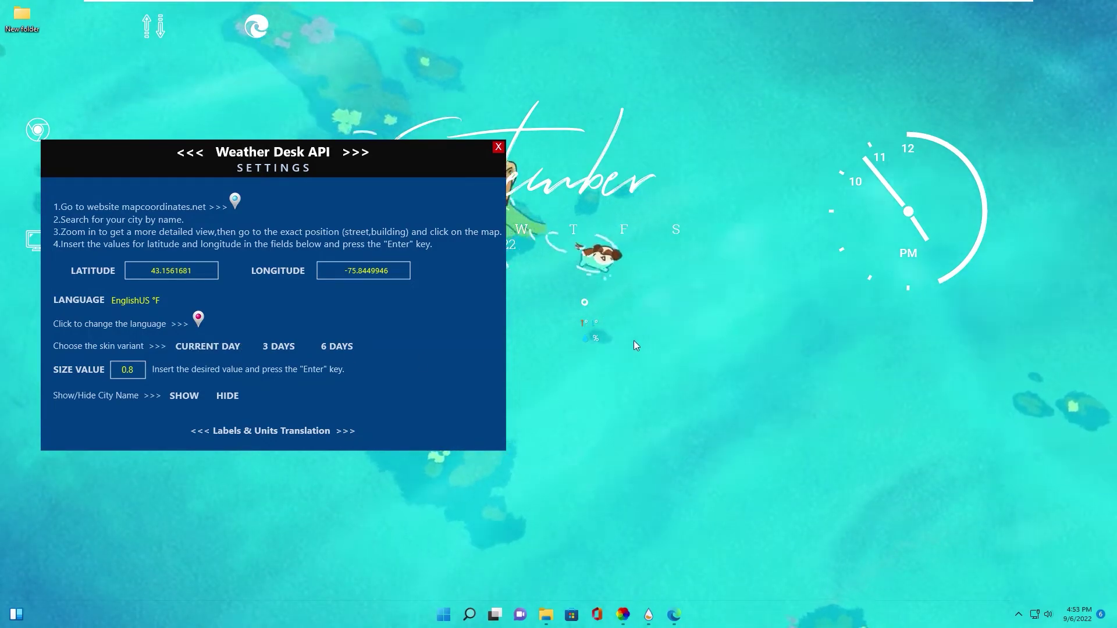
{"action": "left_click", "coordinate": [128, 370]}
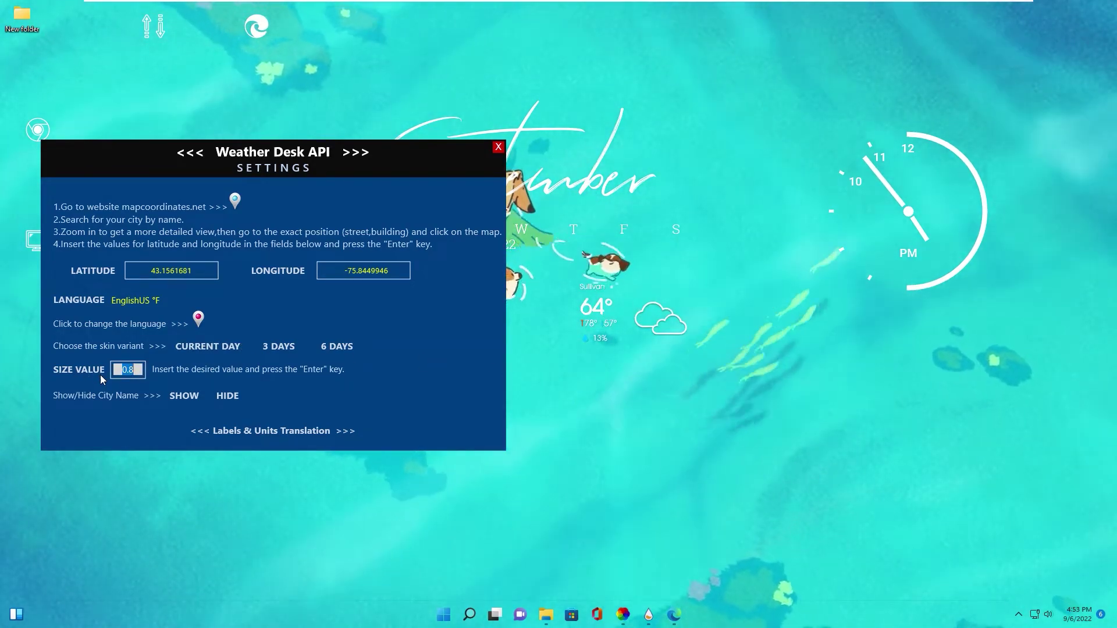
{"action": "type", "text": "1"}
{"action": "key", "text": "Return"}
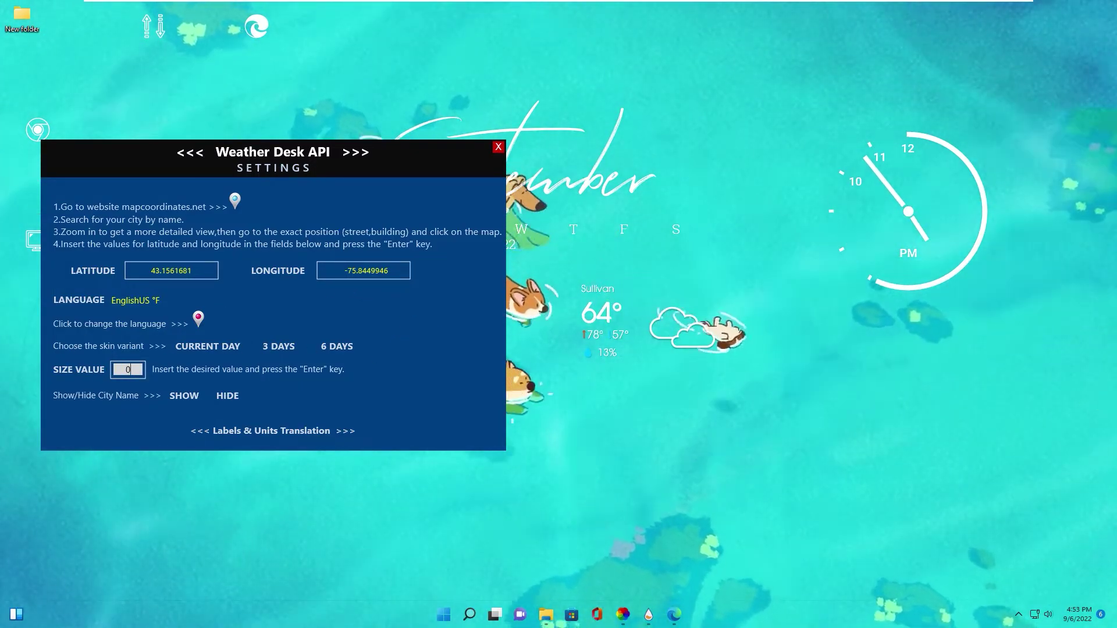
{"action": "key", "text": "Return"}
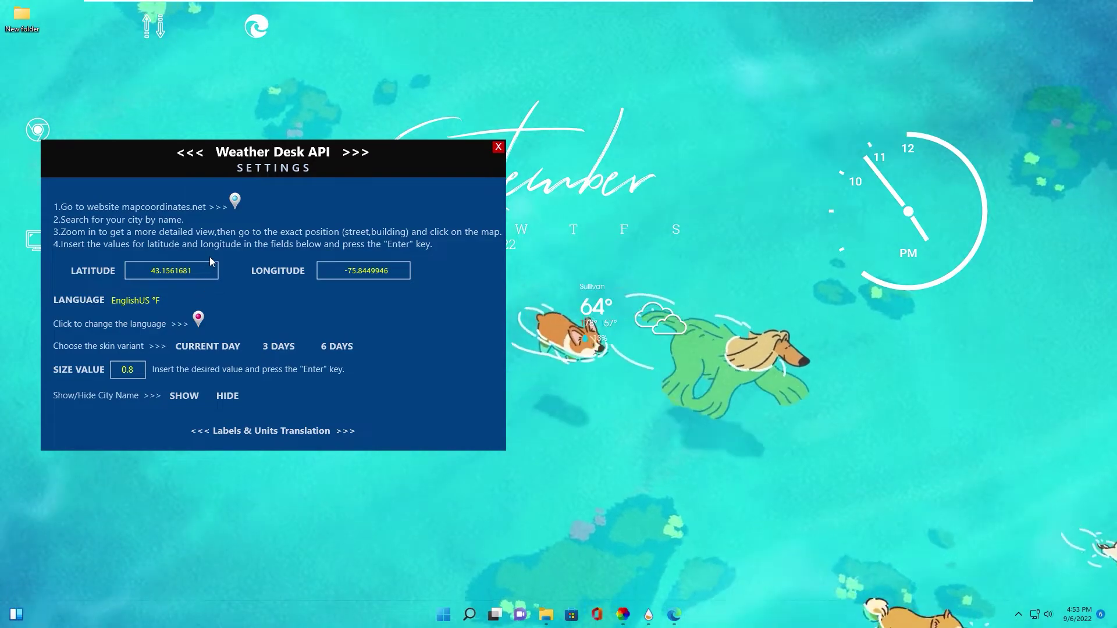
{"action": "left_click", "coordinate": [498, 148]}
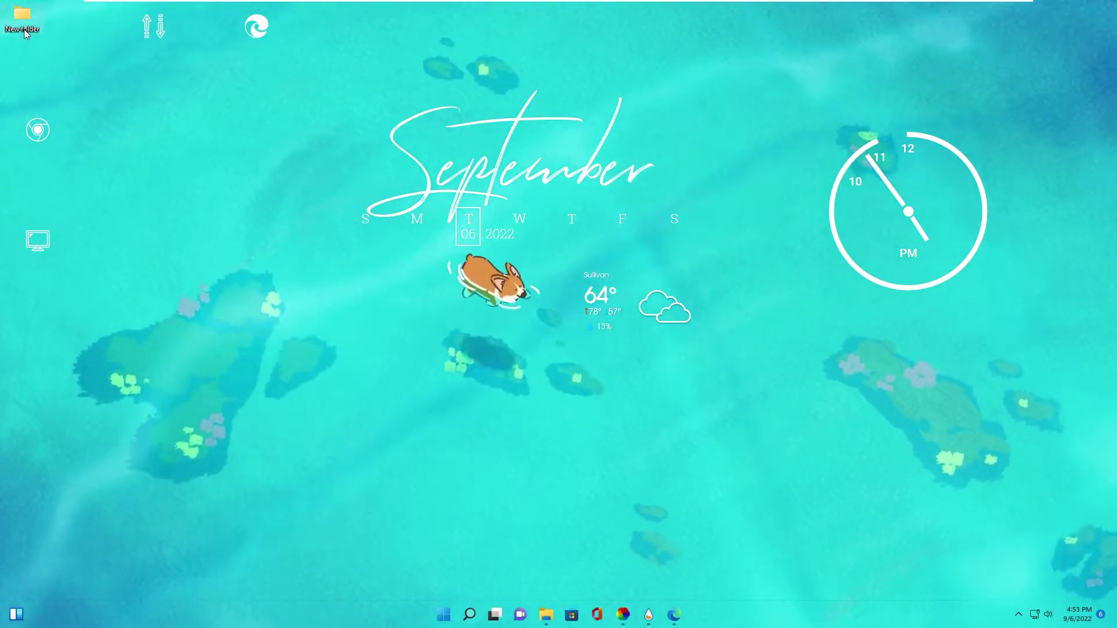
Step: Rename the desktop New folder to an invisible Alt+255 character so no label shows
{"action": "mouse_move", "coordinate": [17, 32]}
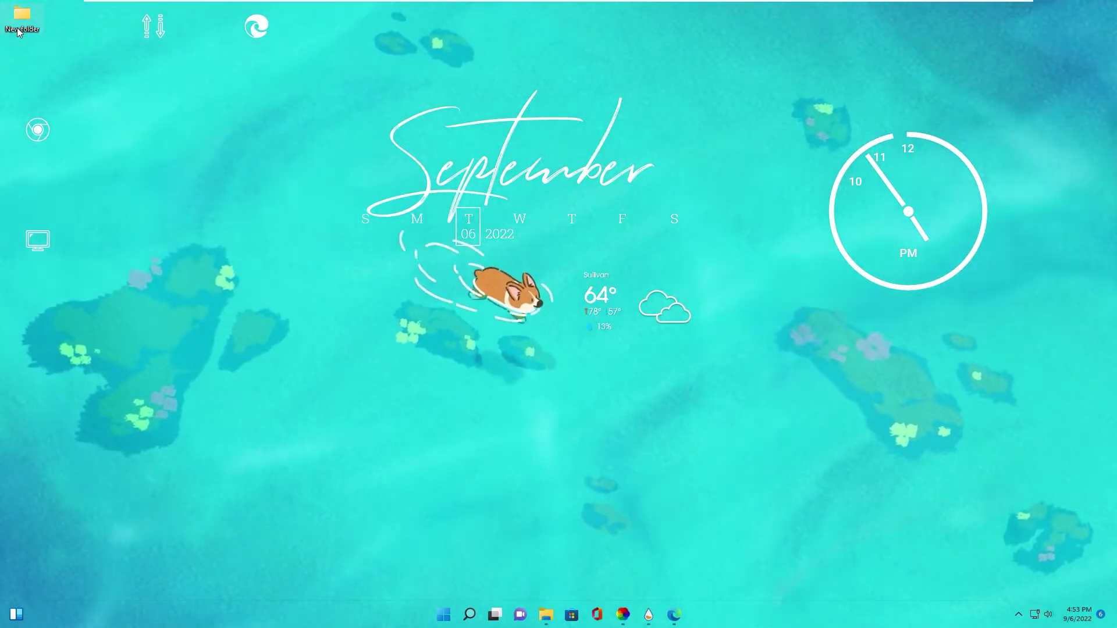
{"action": "right_click", "coordinate": [17, 32]}
{"action": "left_click", "coordinate": [90, 209]}
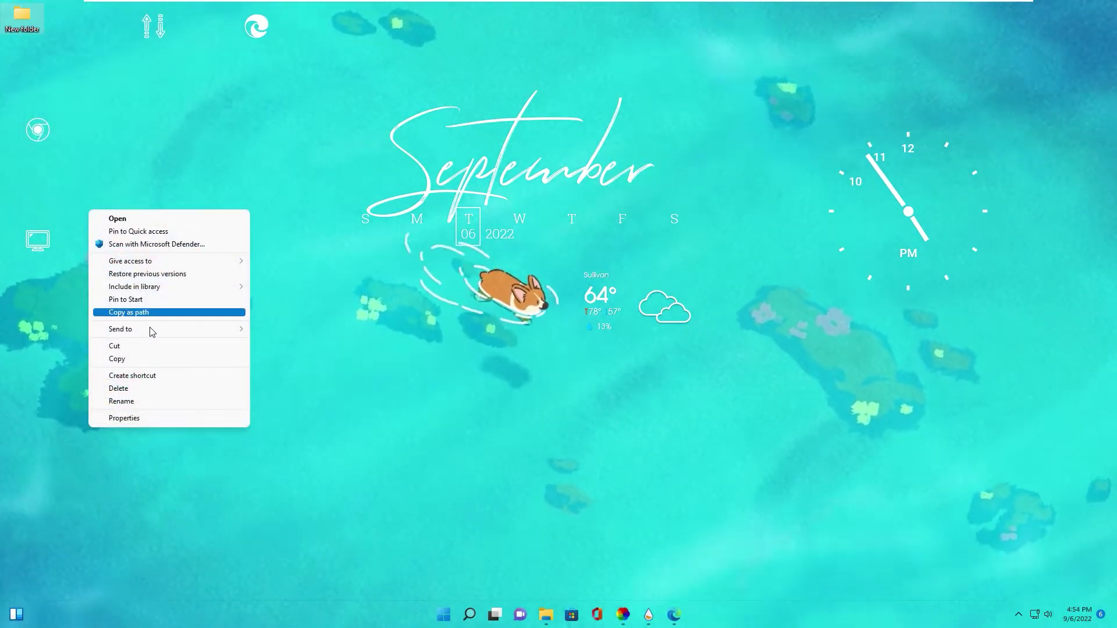
{"action": "left_click", "coordinate": [134, 401]}
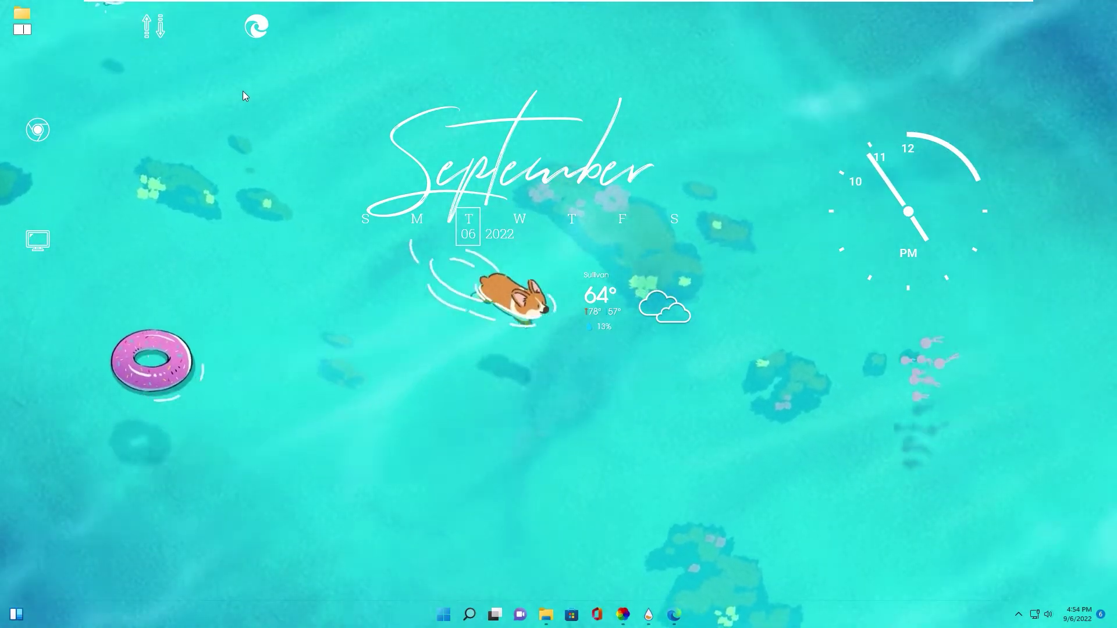
{"action": "key", "text": "Return"}
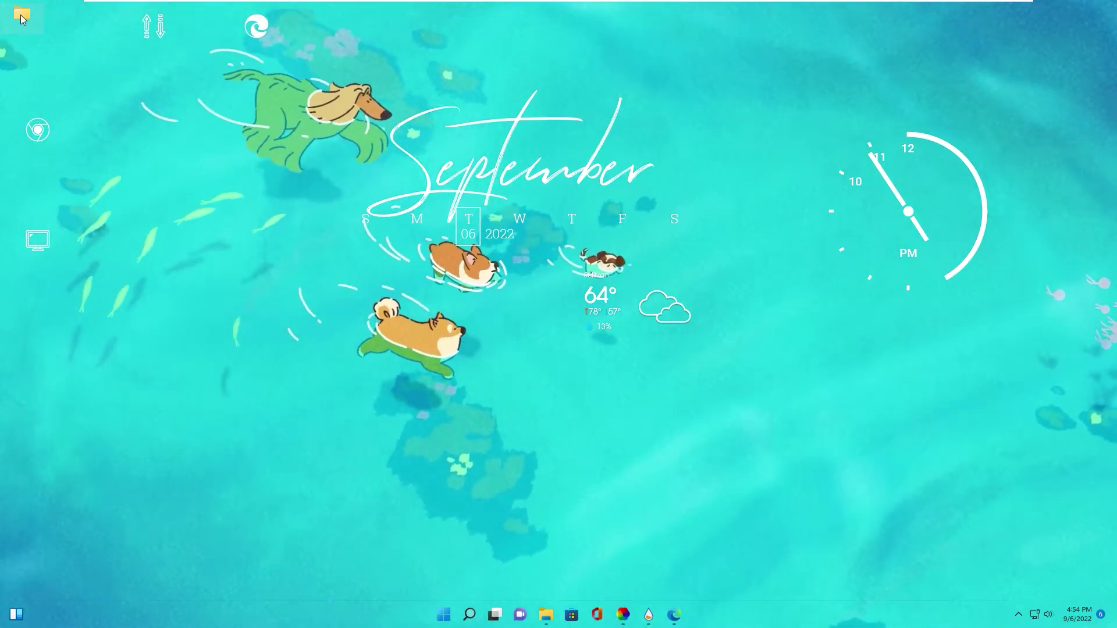
Step: Change the unnamed desktop folder's icon to the blank SHELL32.dll icon in its Properties
{"action": "right_click", "coordinate": [20, 15]}
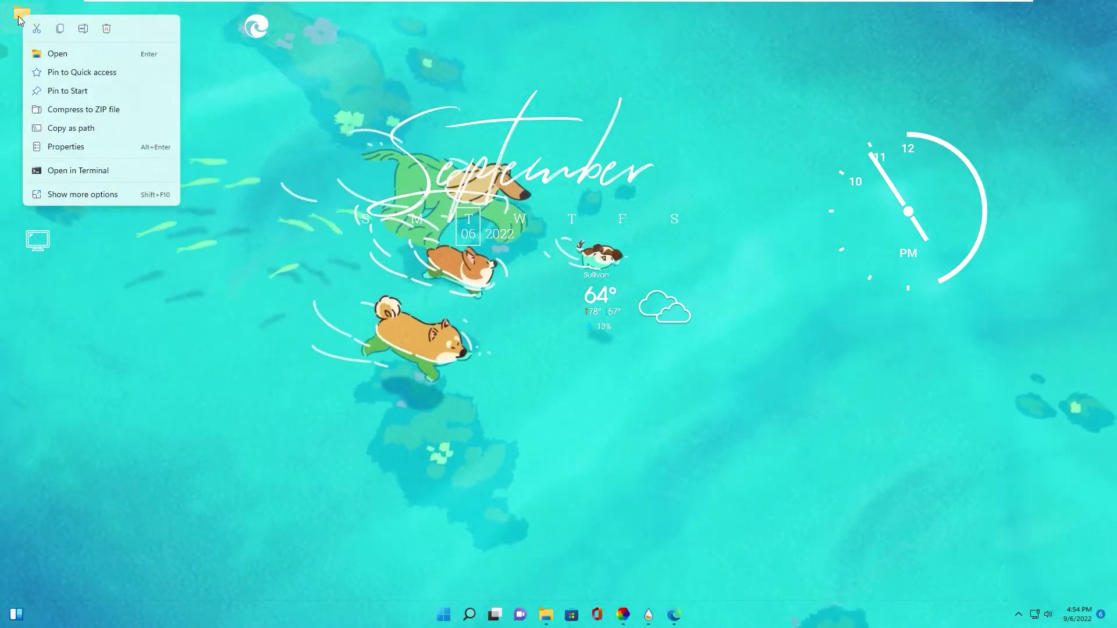
{"action": "left_click", "coordinate": [102, 196]}
{"action": "left_click", "coordinate": [148, 408]}
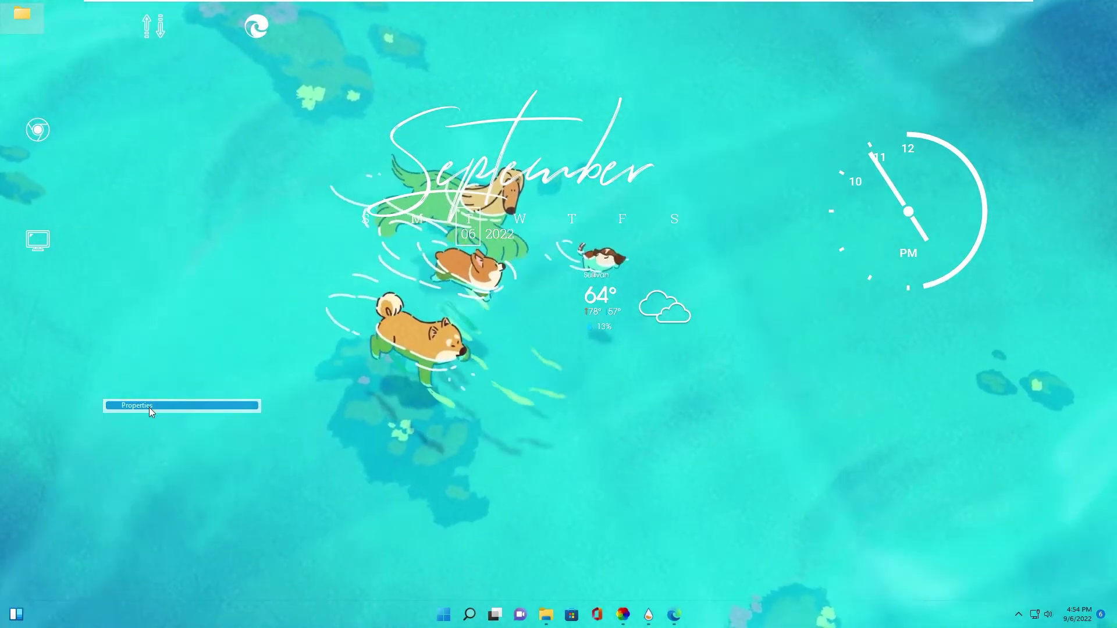
{"action": "left_click", "coordinate": [190, 44]}
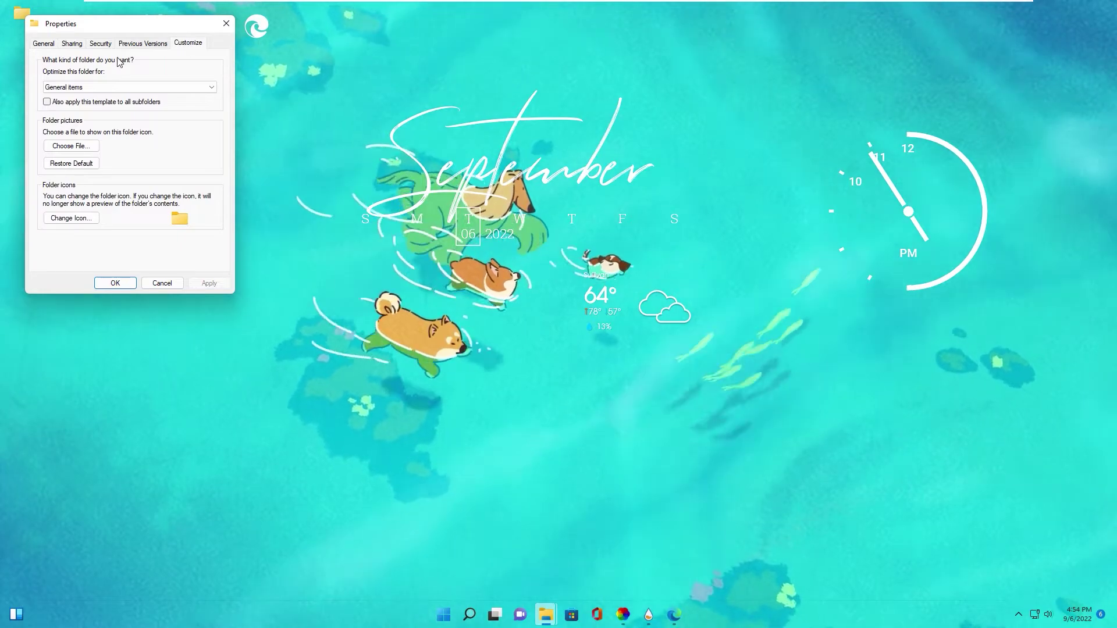
{"action": "left_click", "coordinate": [72, 219]}
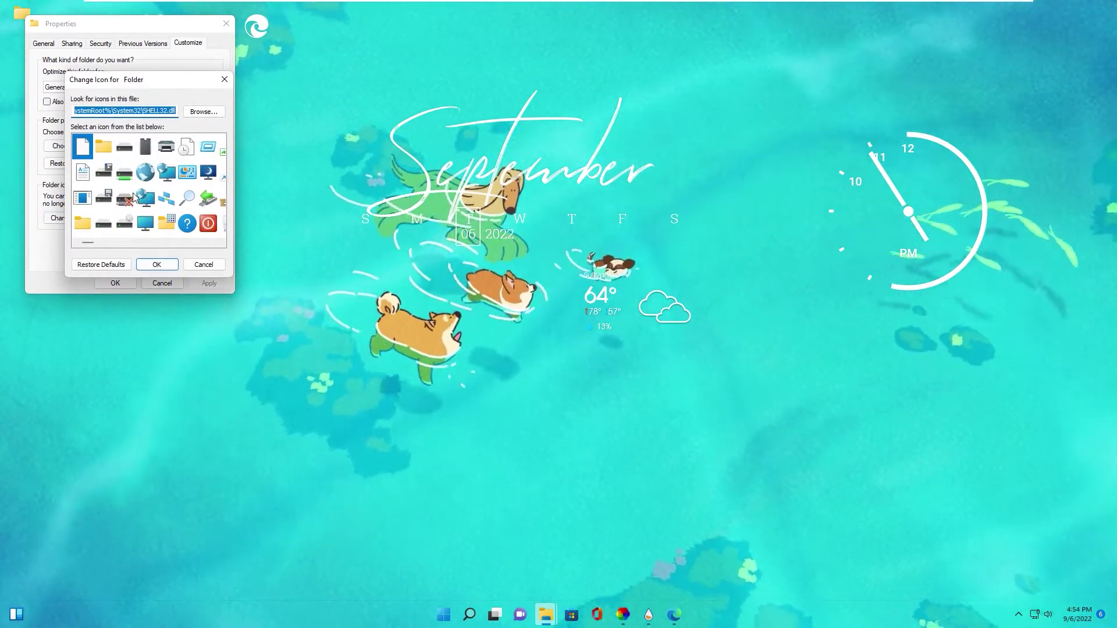
{"action": "left_click_drag", "start_coordinate": [88, 245], "coordinate": [222, 256]}
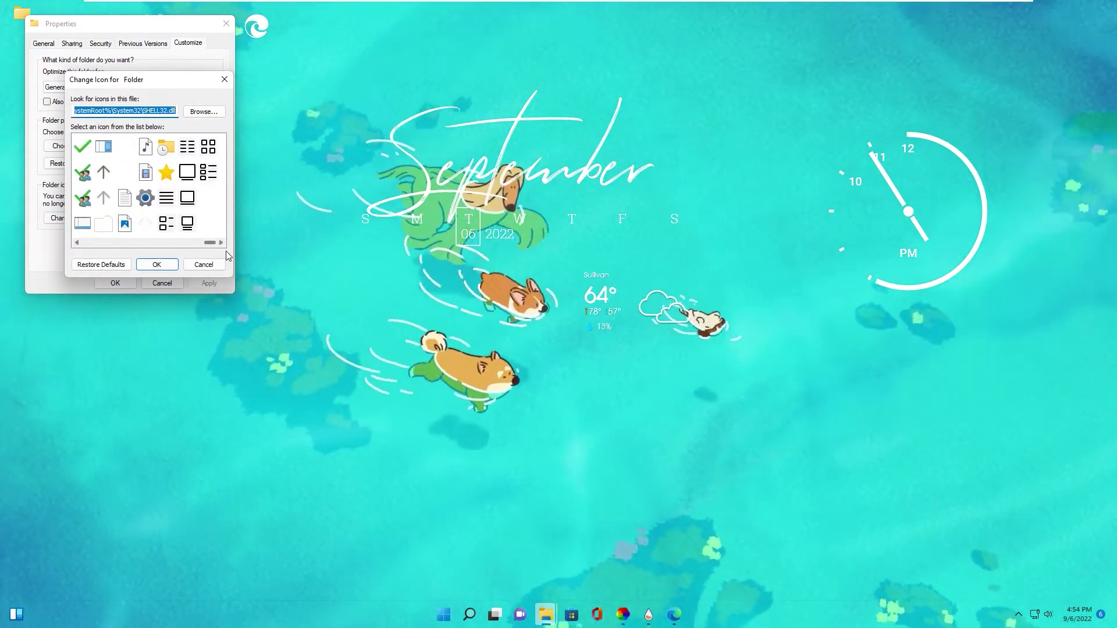
{"action": "double_click", "coordinate": [107, 228]}
{"action": "left_click", "coordinate": [210, 283]}
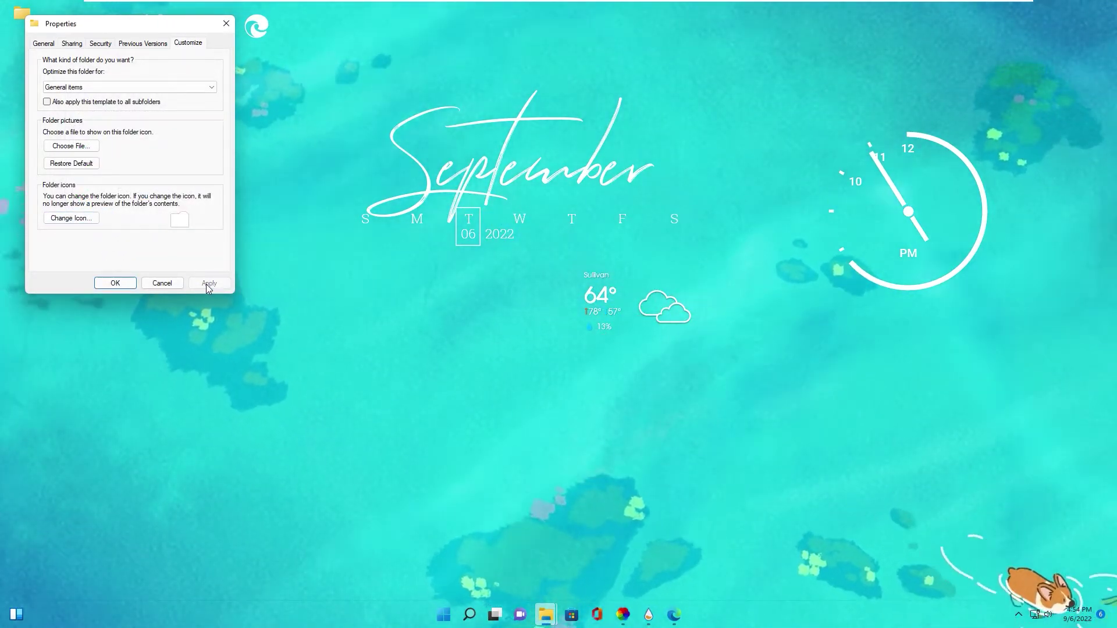
{"action": "left_click", "coordinate": [115, 283]}
{"action": "right_click", "coordinate": [154, 129]}
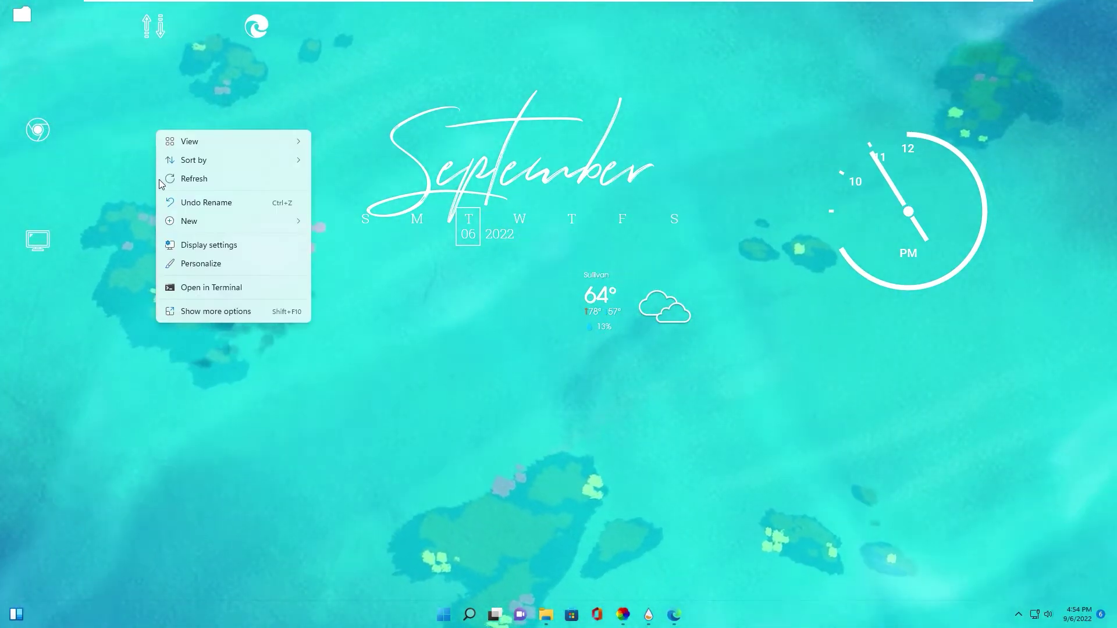
{"action": "left_click", "coordinate": [159, 179]}
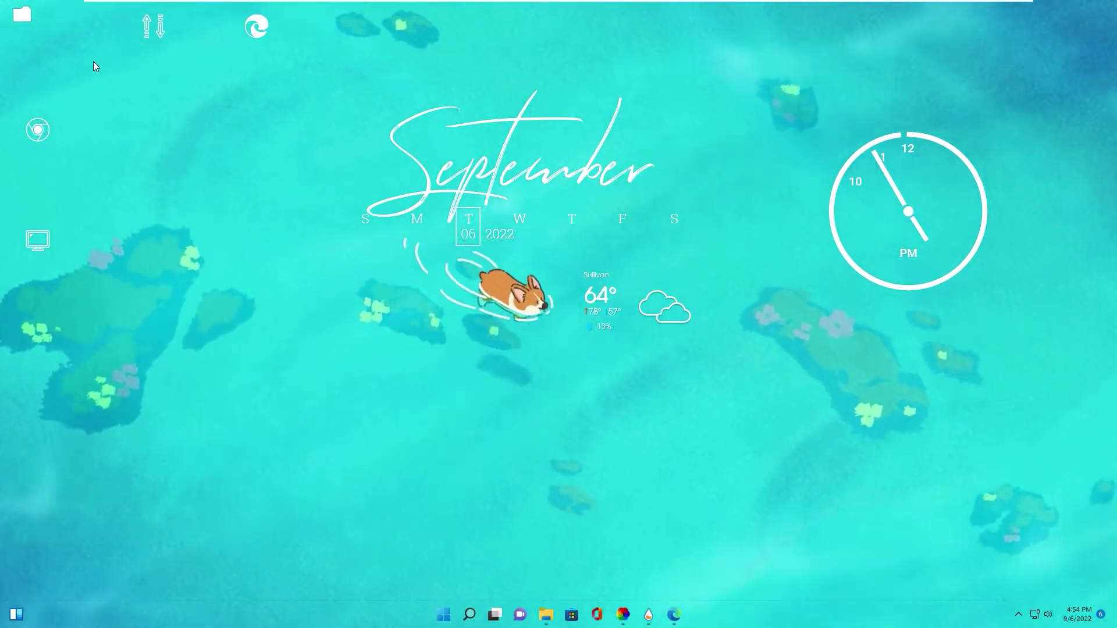
{"action": "double_click", "coordinate": [24, 21]}
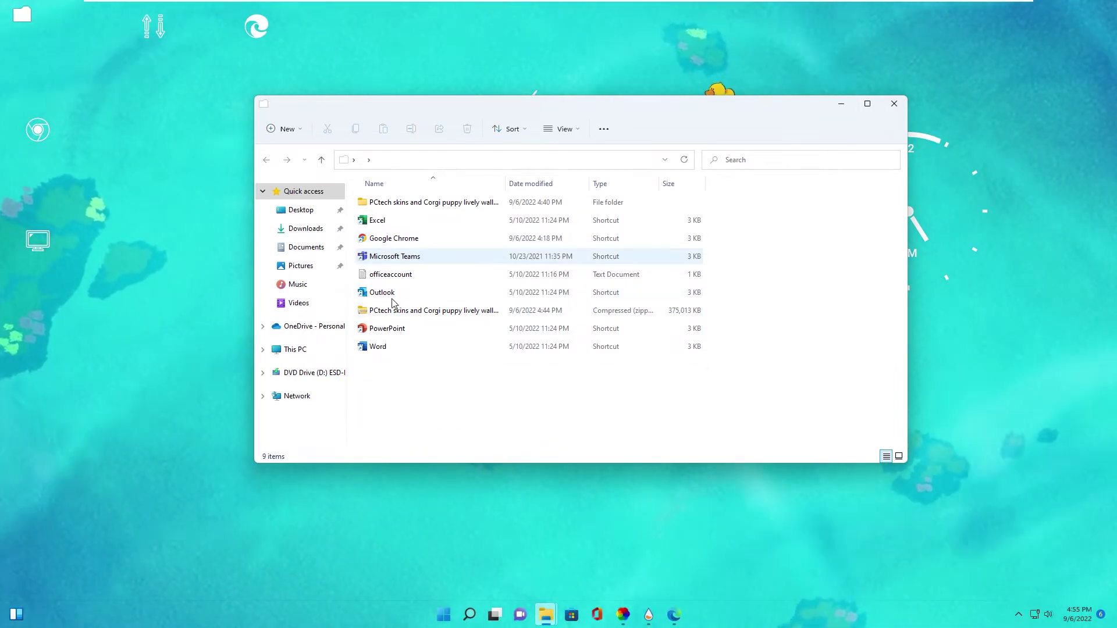
{"action": "left_click", "coordinate": [895, 104]}
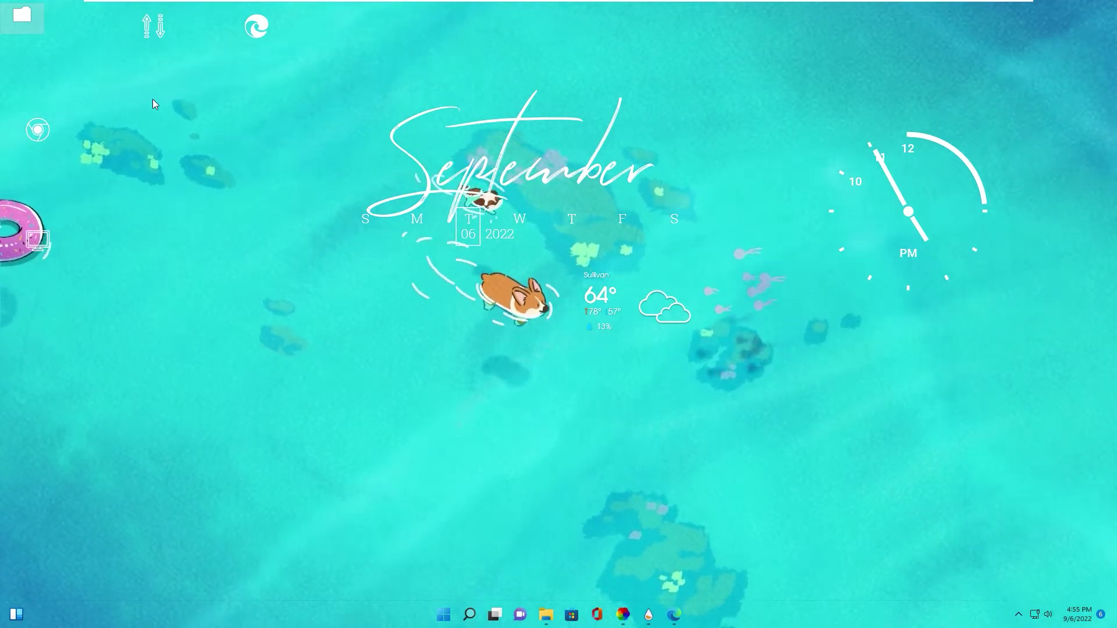
{"action": "right_click", "coordinate": [153, 86]}
{"action": "left_click", "coordinate": [165, 221]}
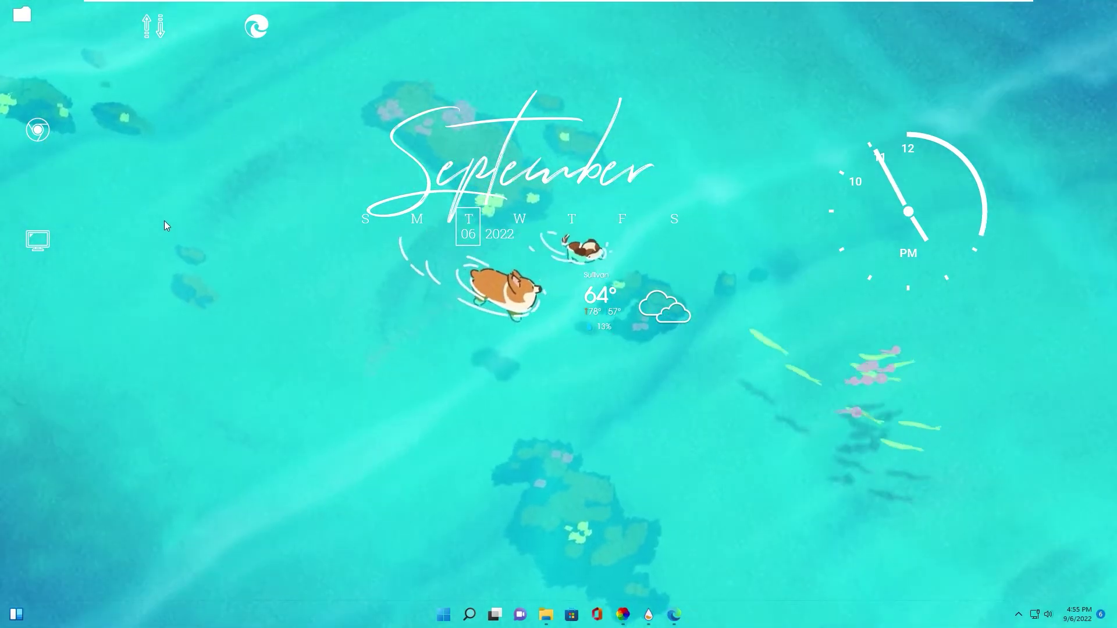
{"action": "right_click", "coordinate": [164, 223]}
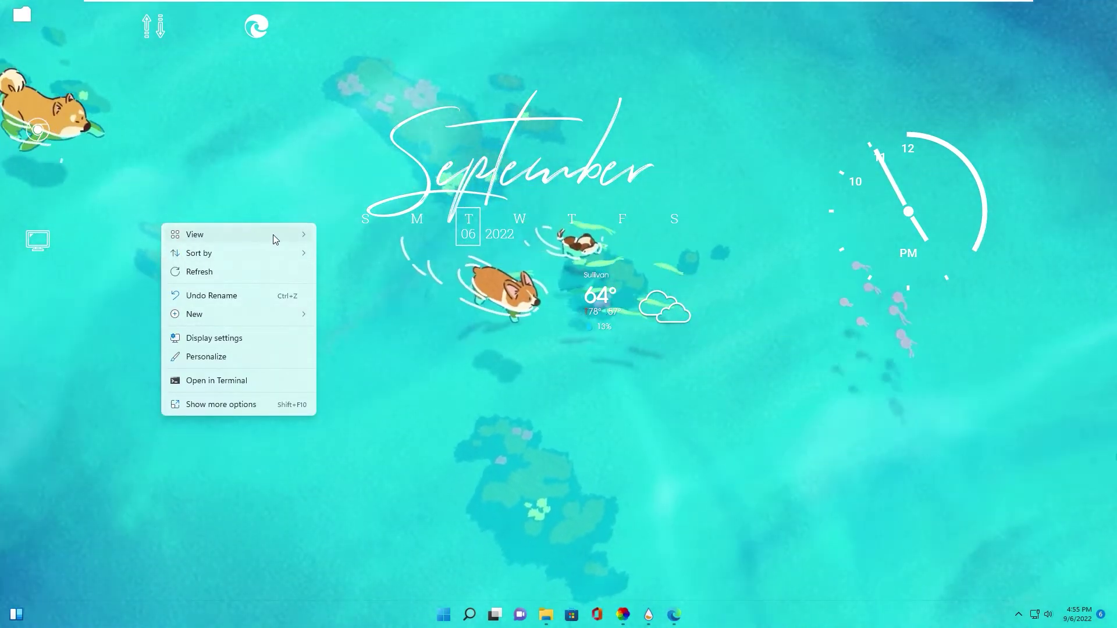
{"action": "mouse_move", "coordinate": [274, 236]}
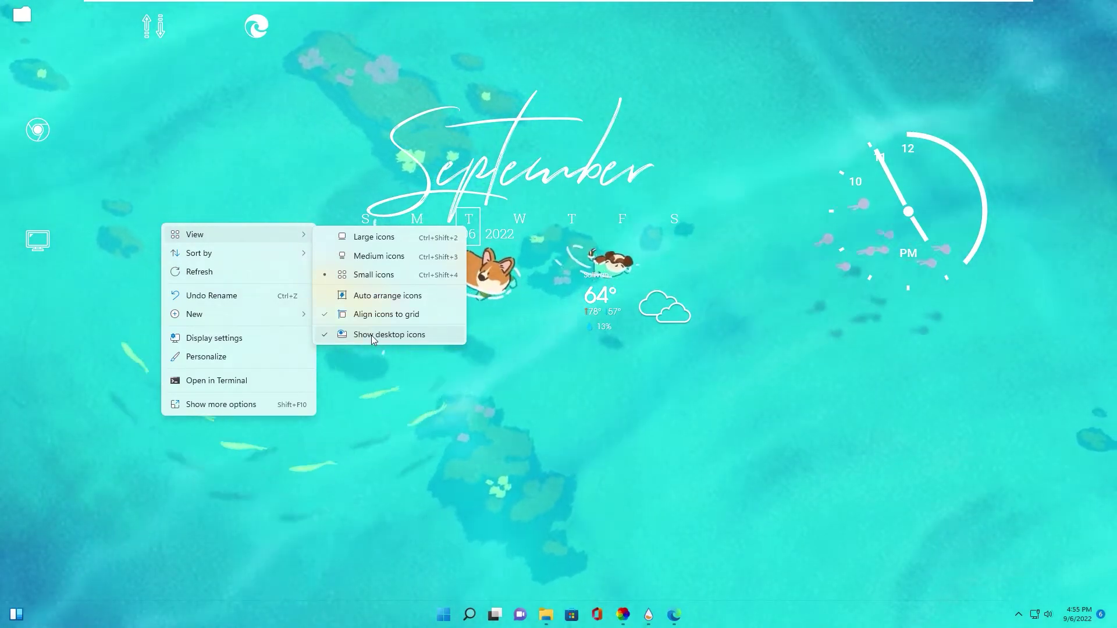
{"action": "left_click", "coordinate": [372, 337]}
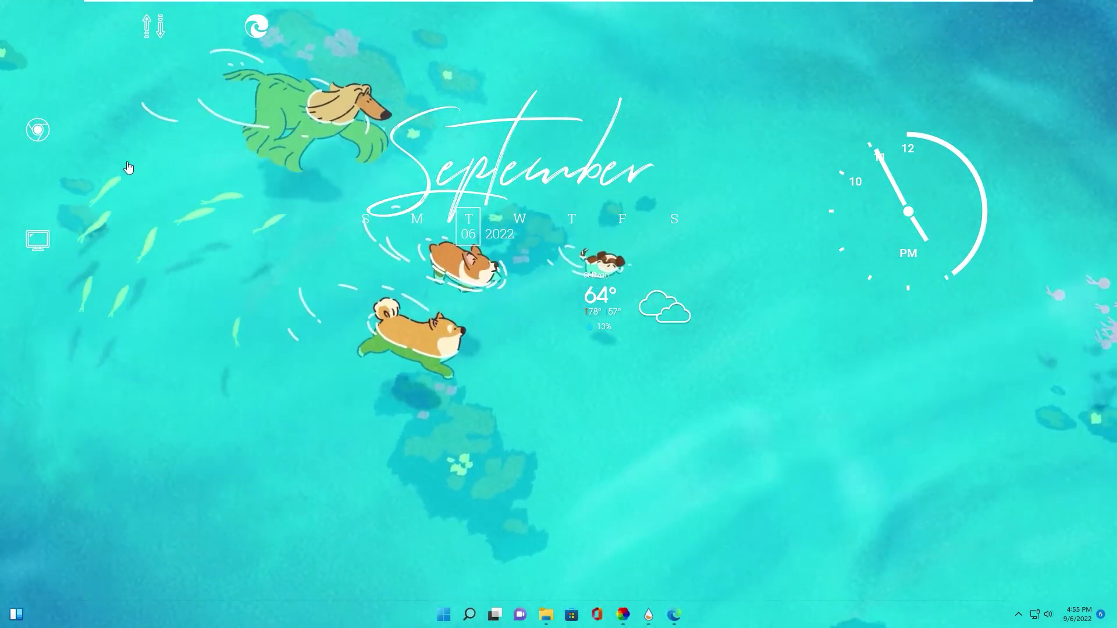
{"action": "right_click", "coordinate": [158, 225]}
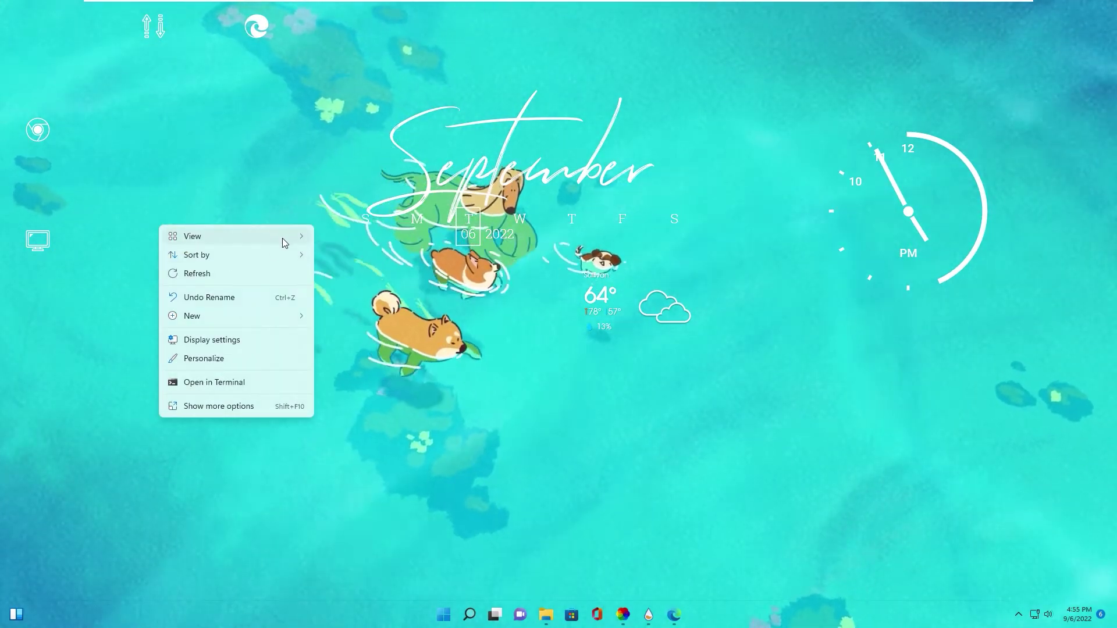
{"action": "left_click", "coordinate": [356, 337]}
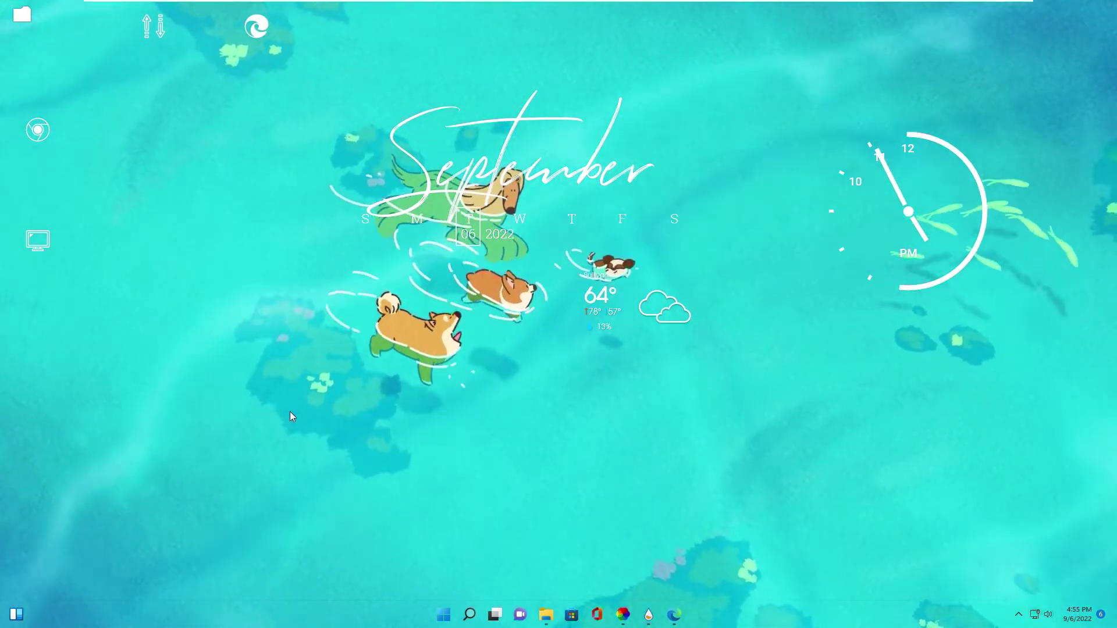
Step: Close the Edge, Manage Rainmeter, Lively Wallpaper and PCtech skin folder windows
{"action": "left_click", "coordinate": [674, 614]}
{"action": "key", "text": "alt+F4"}
{"action": "left_click", "coordinate": [649, 615]}
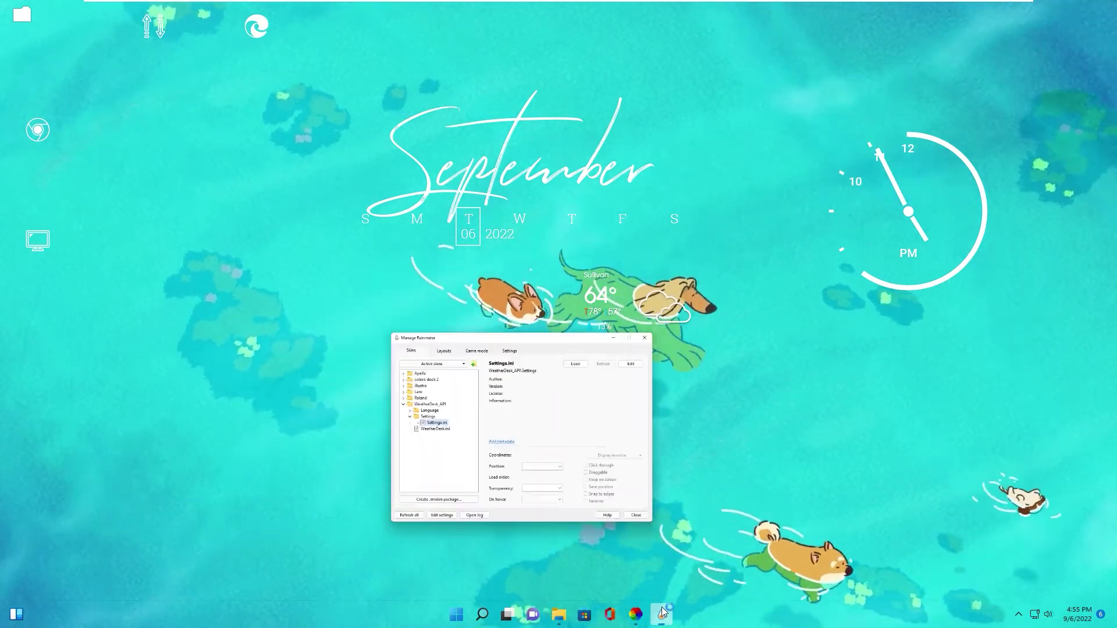
{"action": "left_click", "coordinate": [638, 154]}
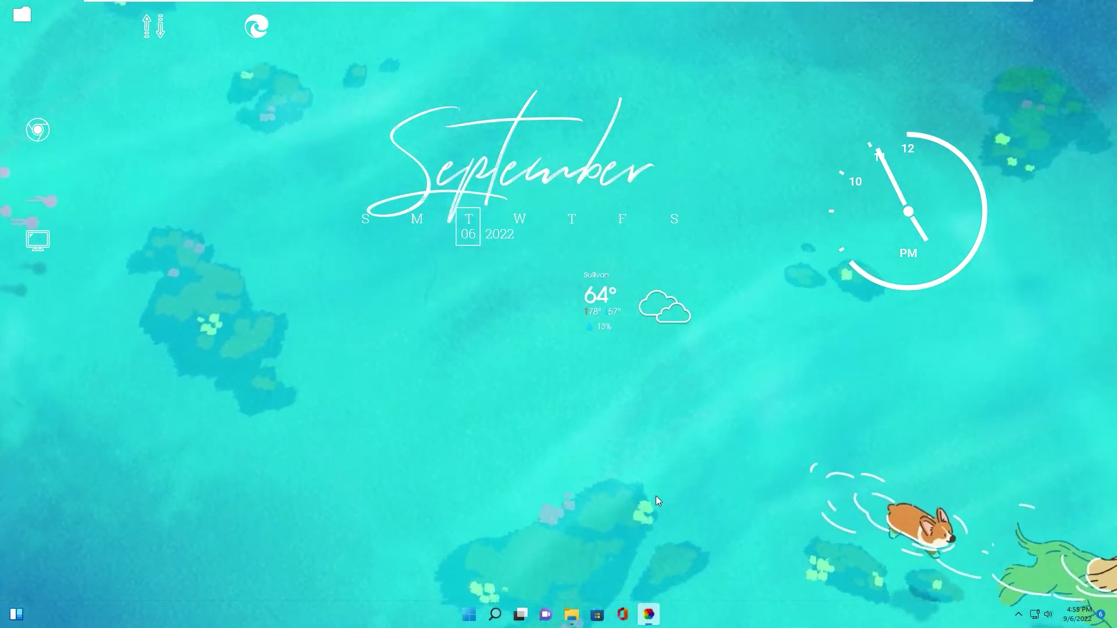
{"action": "left_click", "coordinate": [649, 614]}
{"action": "left_click", "coordinate": [566, 440]}
{"action": "left_click", "coordinate": [755, 81]}
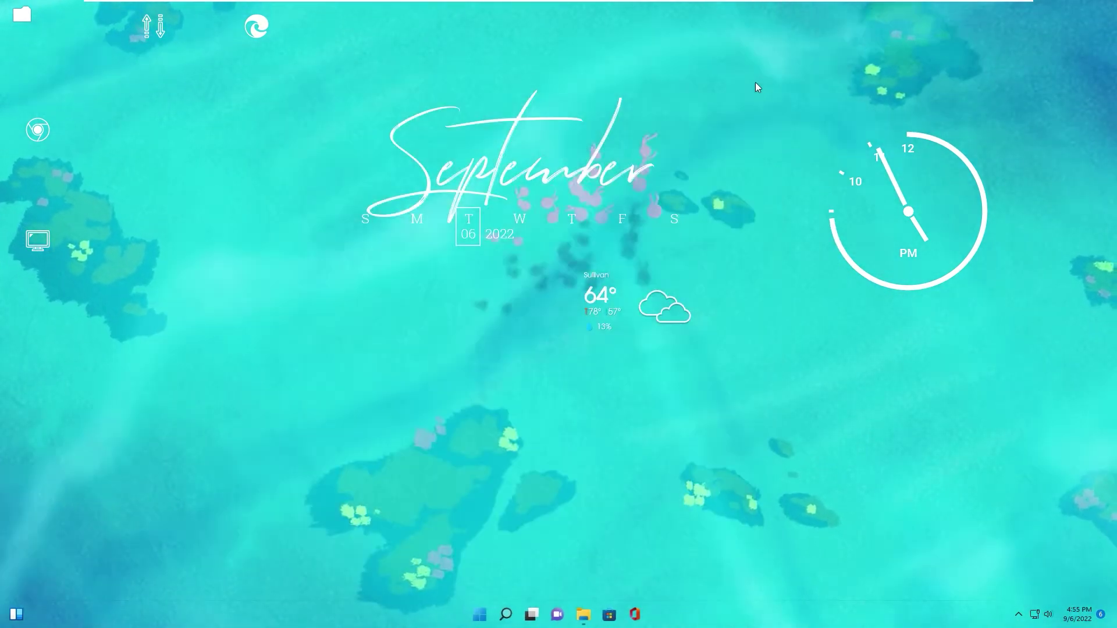
{"action": "mouse_move", "coordinate": [585, 615]}
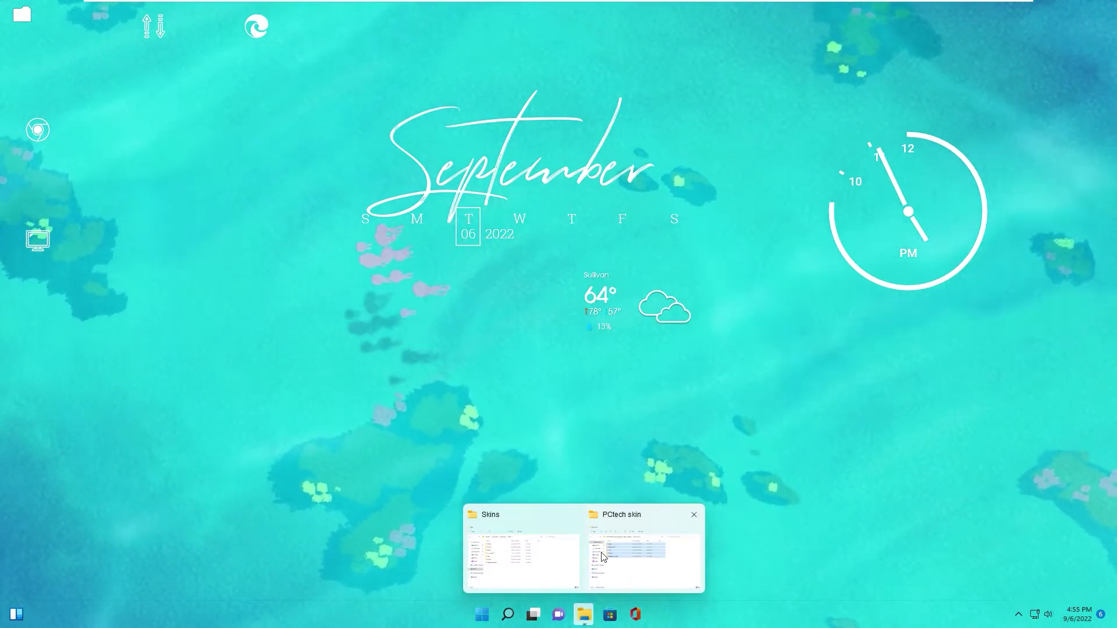
{"action": "left_click", "coordinate": [694, 518]}
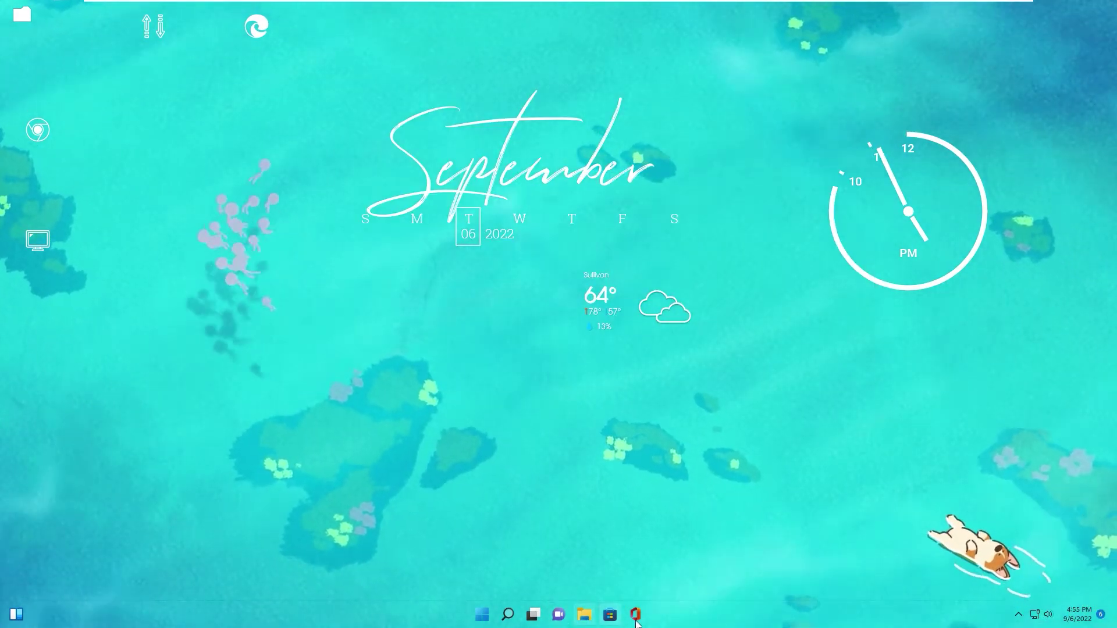
Step: Unpin Office, Microsoft Store and File Explorer from the taskbar
{"action": "right_click", "coordinate": [636, 616]}
{"action": "left_click", "coordinate": [617, 576]}
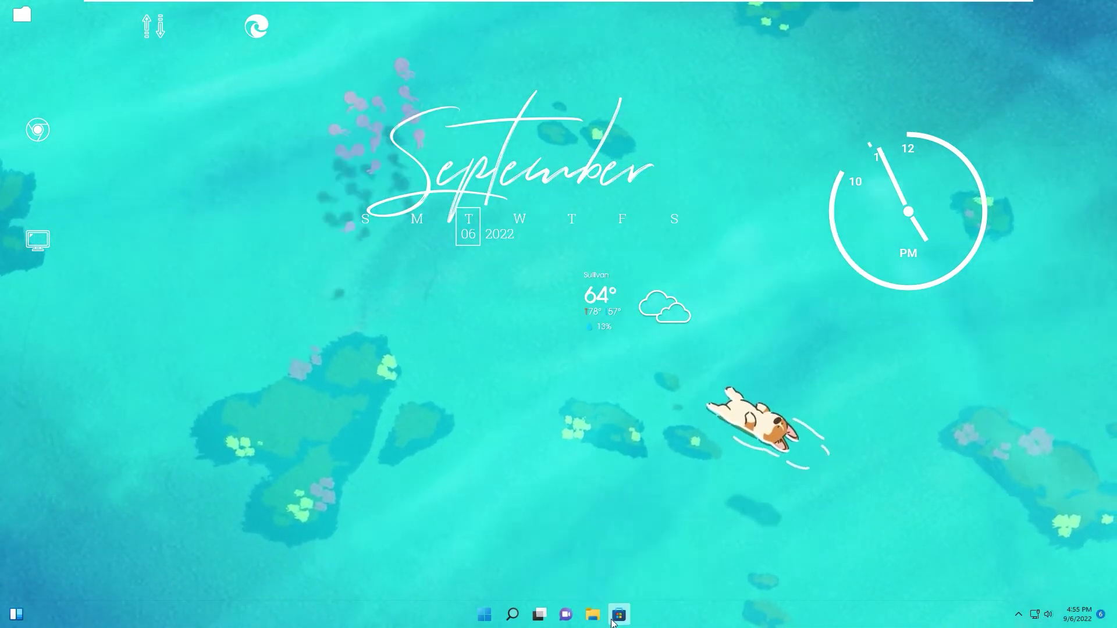
{"action": "right_click", "coordinate": [623, 617]}
{"action": "left_click", "coordinate": [579, 578]}
{"action": "right_click", "coordinate": [610, 614]}
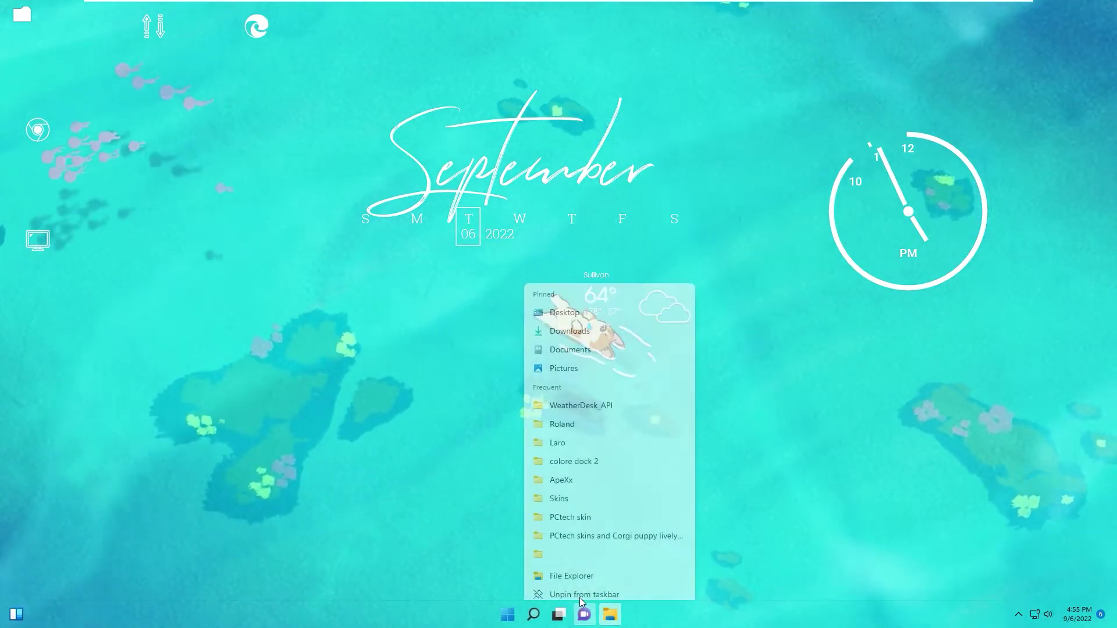
{"action": "left_click", "coordinate": [574, 582]}
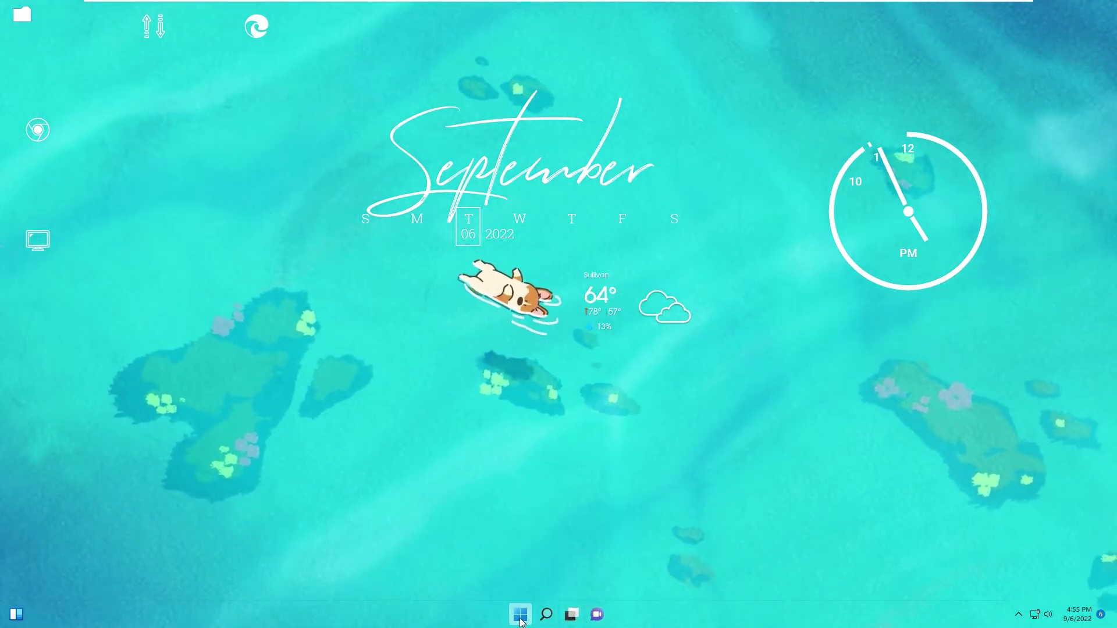
Step: Turn off Search, Task view, Widgets and Chat under Settings > Personalization > Taskbar, then close Settings
{"action": "left_click", "coordinate": [520, 615]}
{"action": "left_click", "coordinate": [531, 320]}
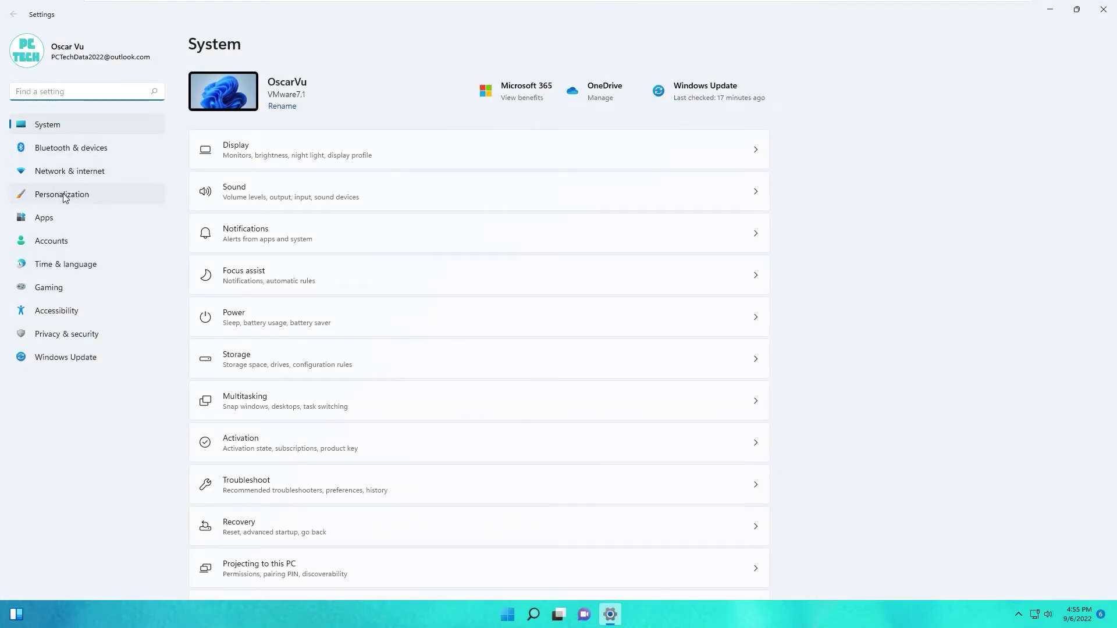
{"action": "left_click", "coordinate": [65, 198]}
{"action": "left_click", "coordinate": [244, 480]}
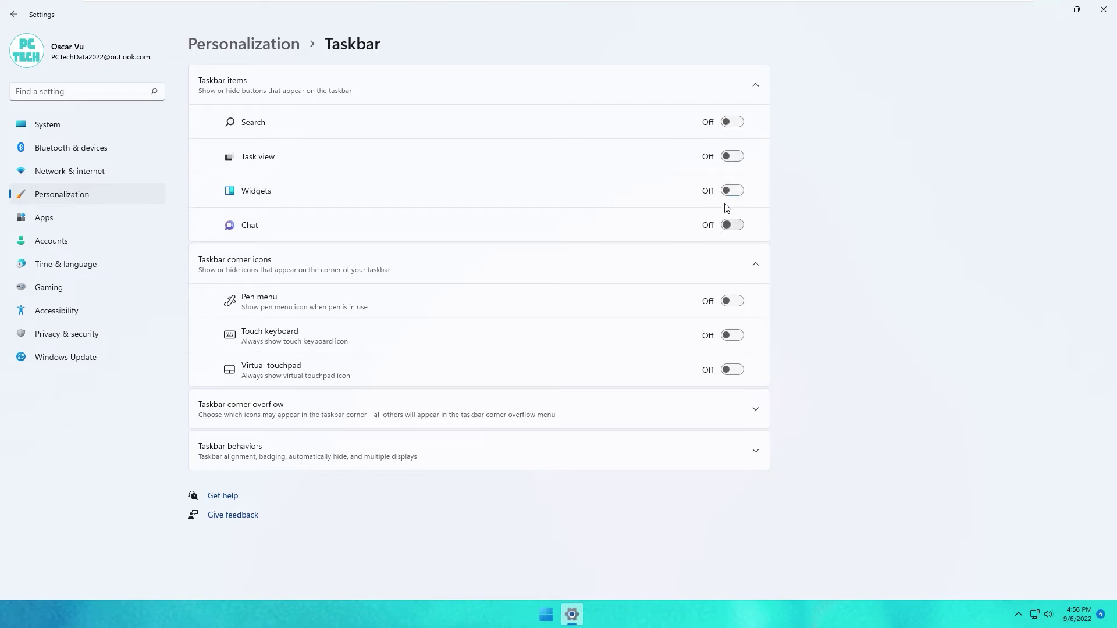
{"action": "left_click", "coordinate": [1094, 13]}
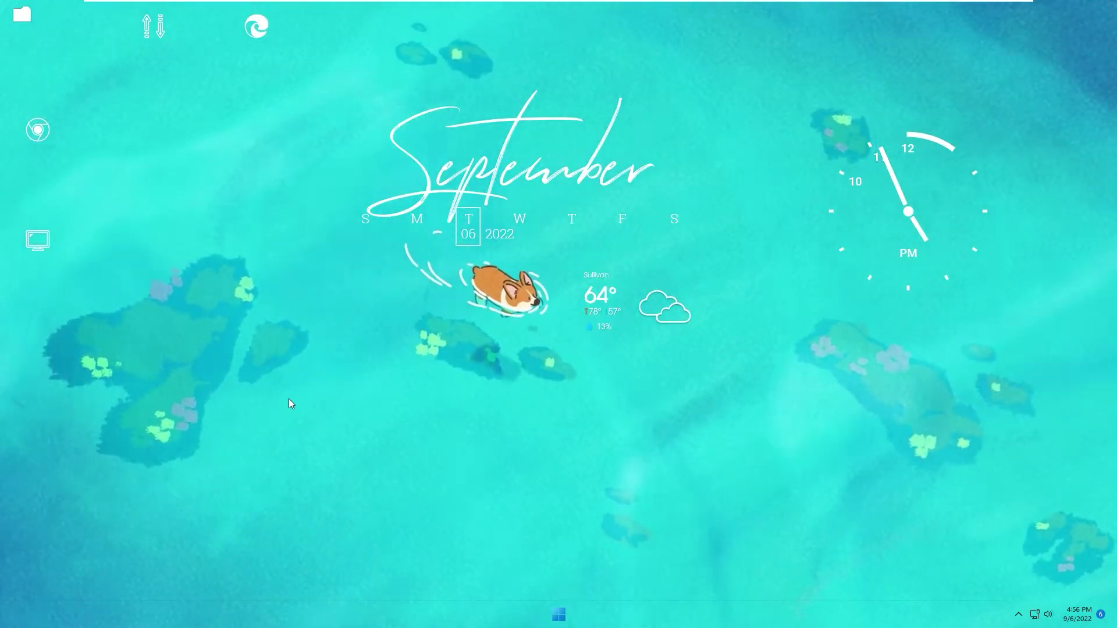